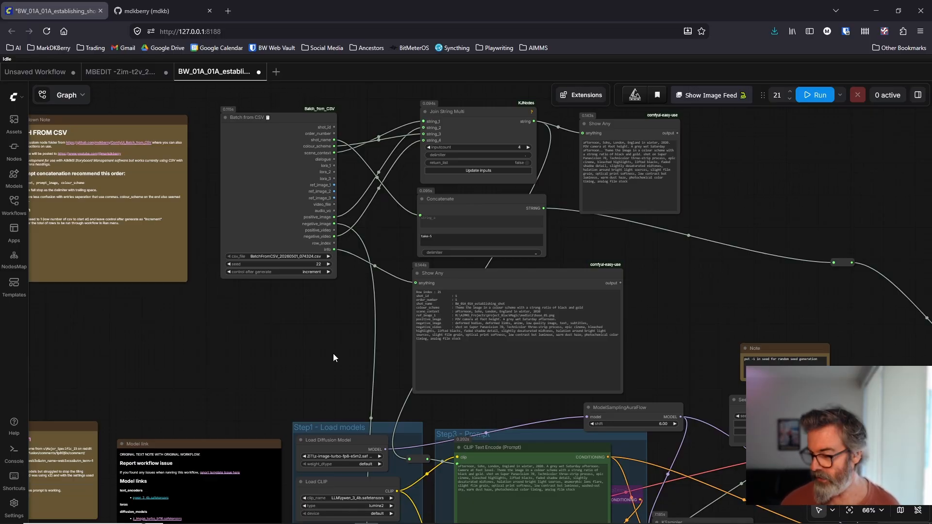
Step: Switch to AIMMS Storyboard Manager to view the shot management overview, and minimise it again
{"action": "mouse_move", "coordinate": [747, 520]}
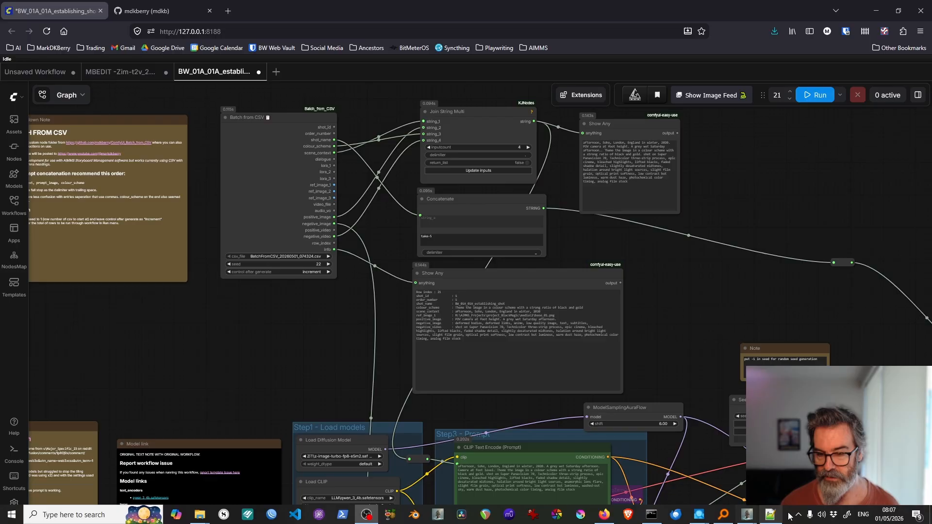
{"action": "left_click", "coordinate": [747, 518]}
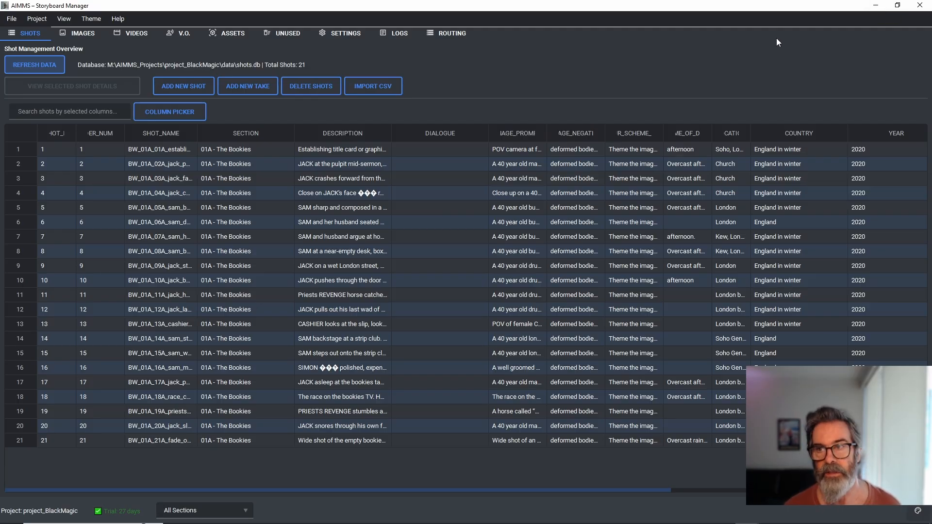
{"action": "left_click", "coordinate": [873, 5]}
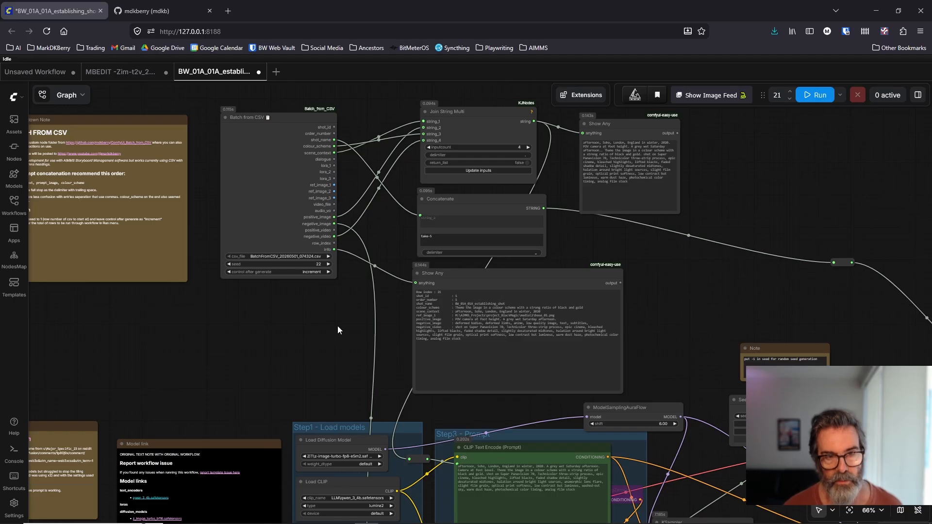
Step: Open the ComfyUI_Batch_from_CSV repository on GitHub and view the README's custom node screenshot at full size
{"action": "left_click", "coordinate": [160, 10]}
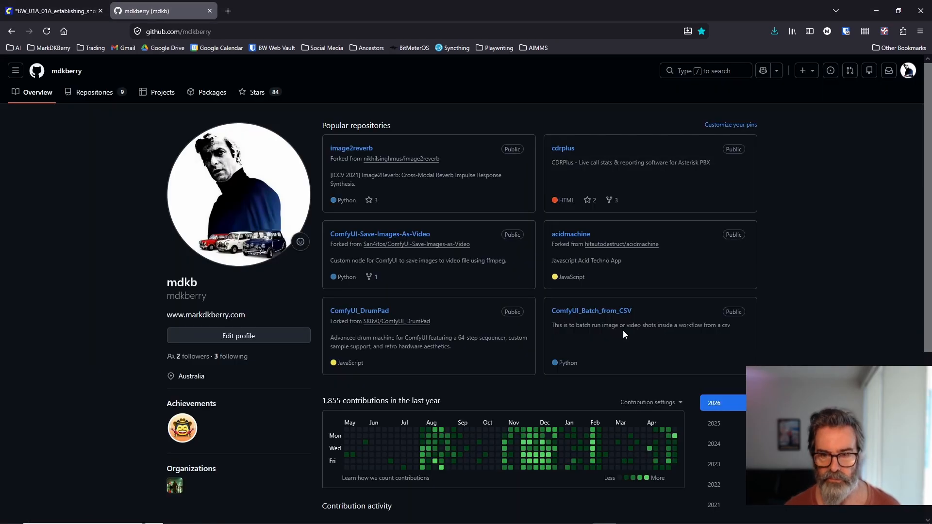
{"action": "left_click", "coordinate": [586, 316]}
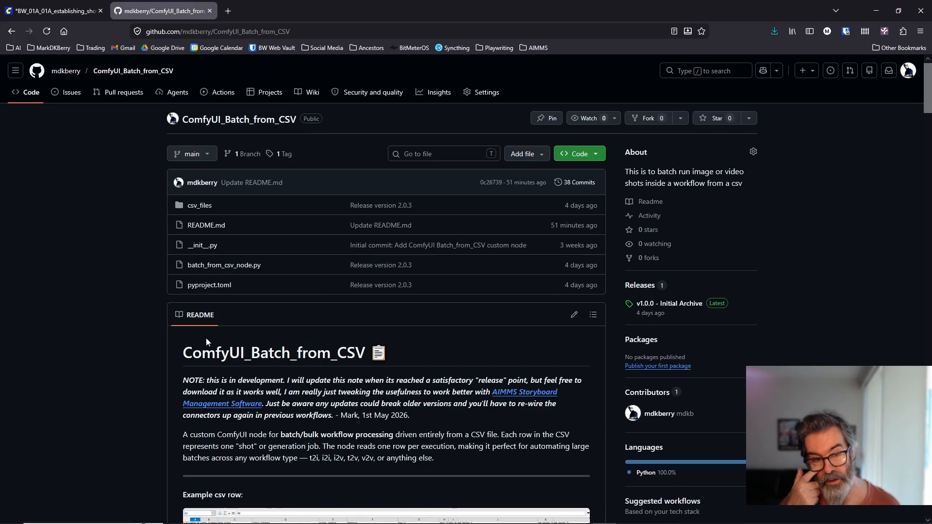
{"action": "scroll", "coordinate": [206, 338], "scroll_direction": "down", "scroll_amount": 2}
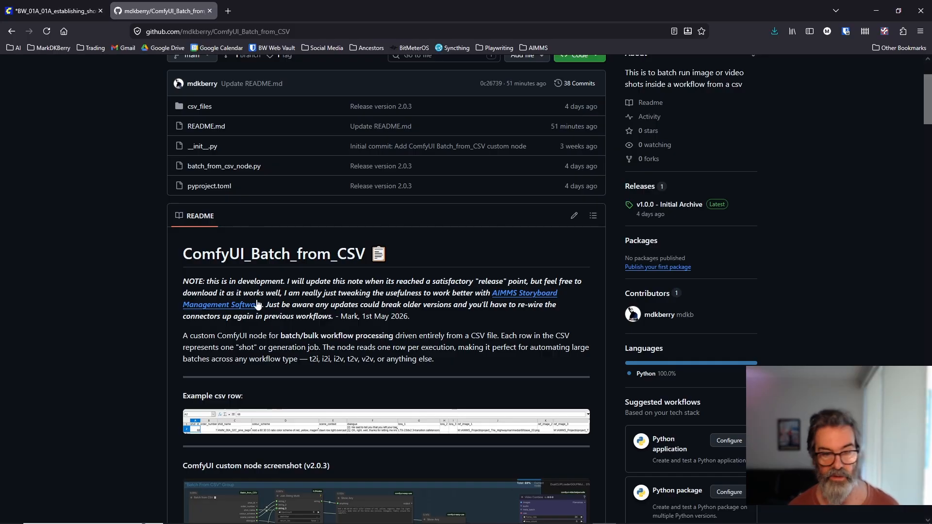
{"action": "scroll", "coordinate": [291, 328], "scroll_direction": "down", "scroll_amount": 6}
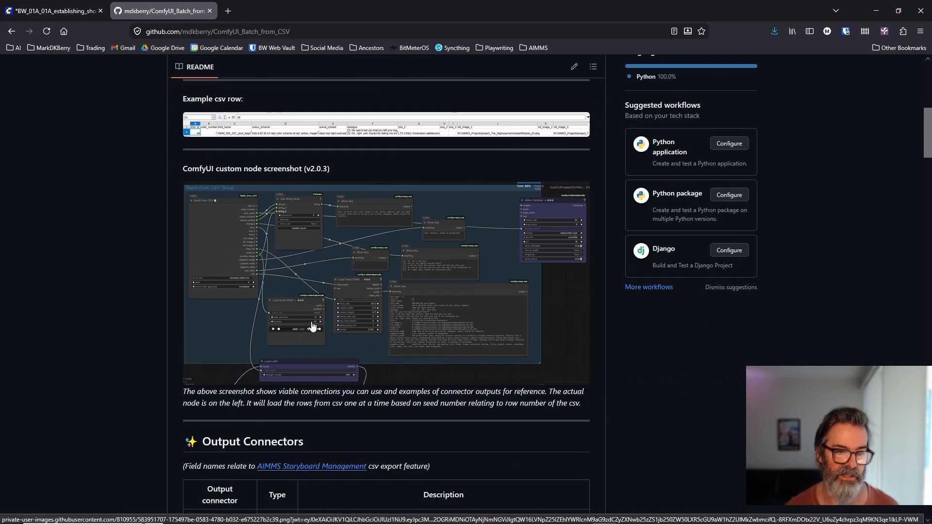
{"action": "left_click", "coordinate": [338, 300]}
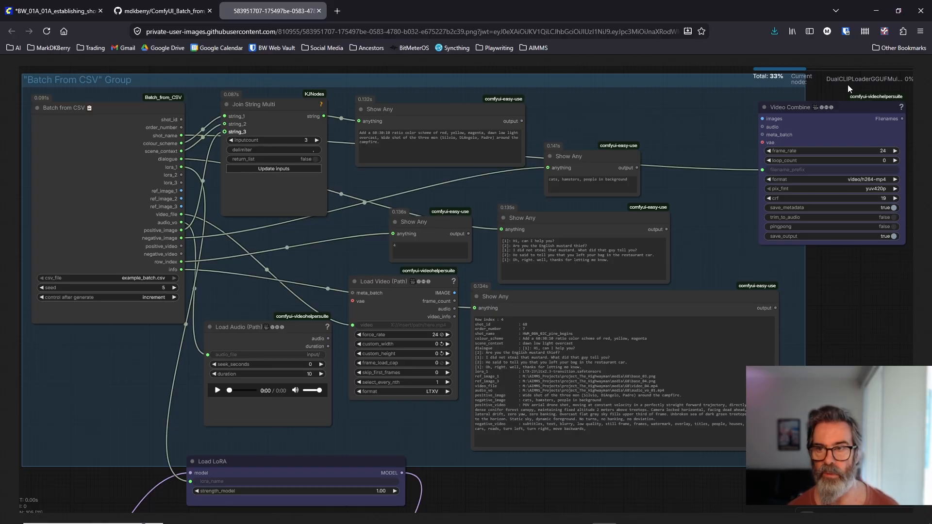
Step: Compare the Batch from CSV nodes in the ComfyUI workflow with the repository's node screenshot
{"action": "left_click", "coordinate": [72, 14]}
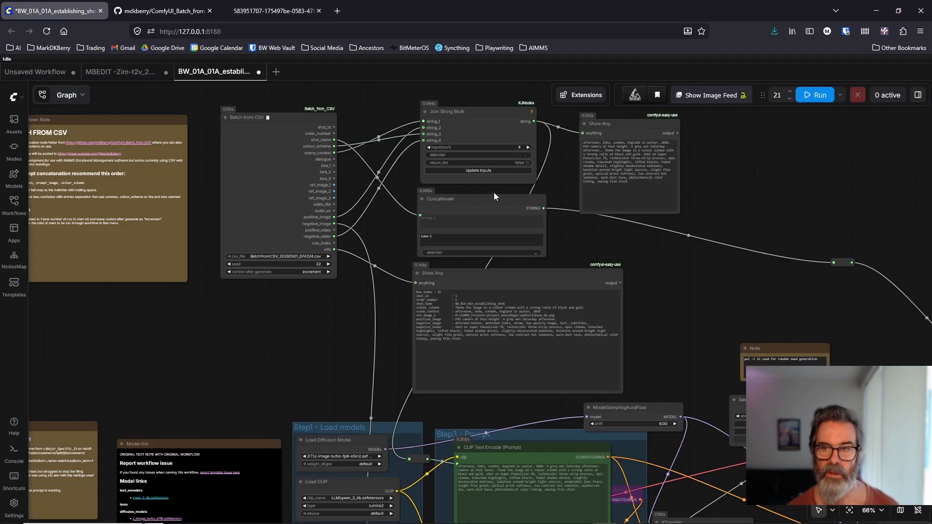
{"action": "left_click_drag", "start_coordinate": [810, 177], "coordinate": [797, 210]}
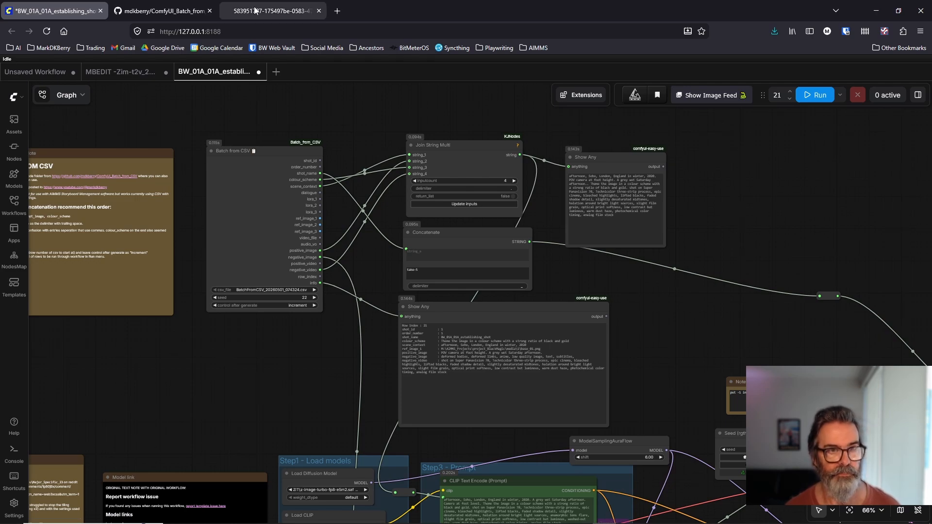
{"action": "left_click", "coordinate": [293, 11]}
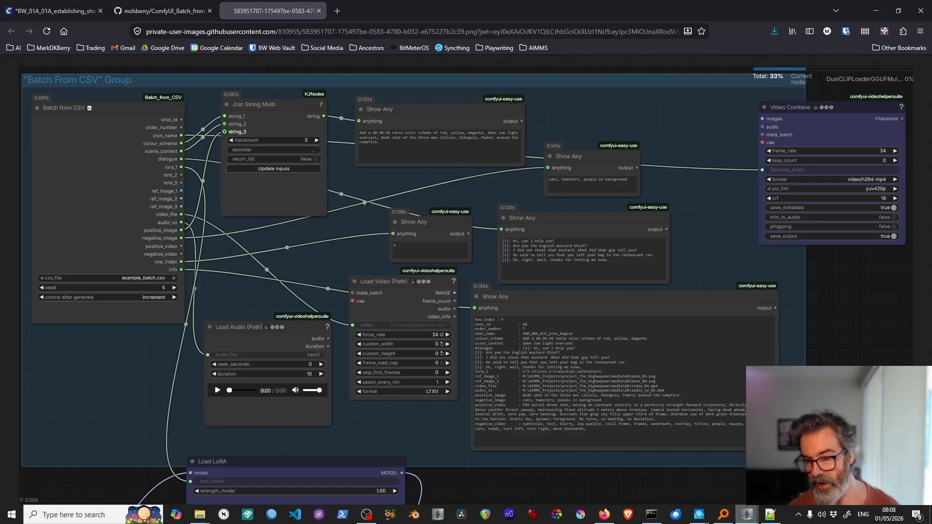
Step: Switch to AIMMS Storyboard Manager, choose the export to "Batch from CSV" and close its dialog
{"action": "left_click", "coordinate": [747, 514]}
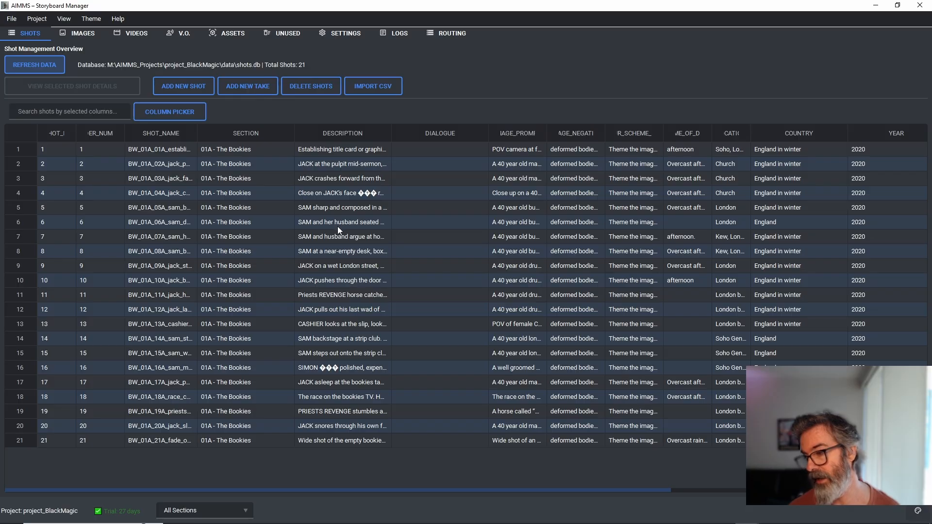
{"action": "left_click", "coordinate": [11, 21]}
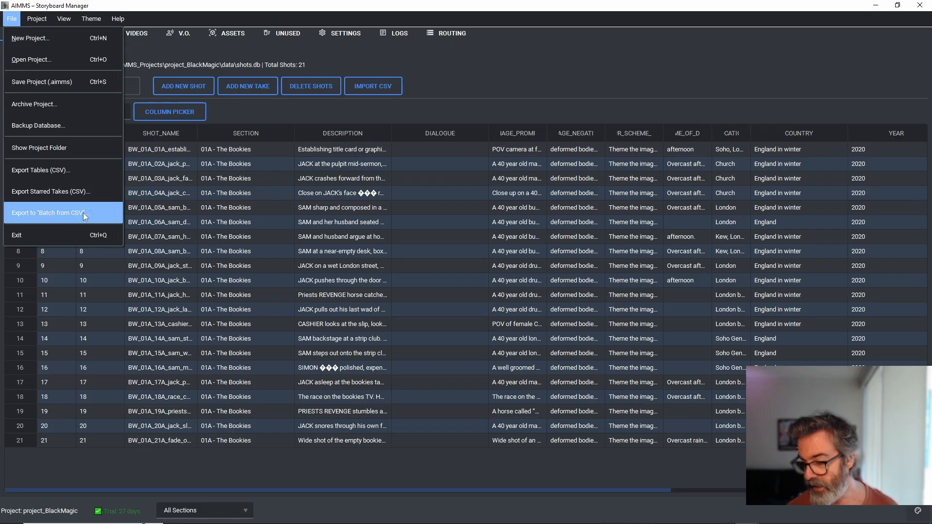
{"action": "left_click", "coordinate": [392, 8]}
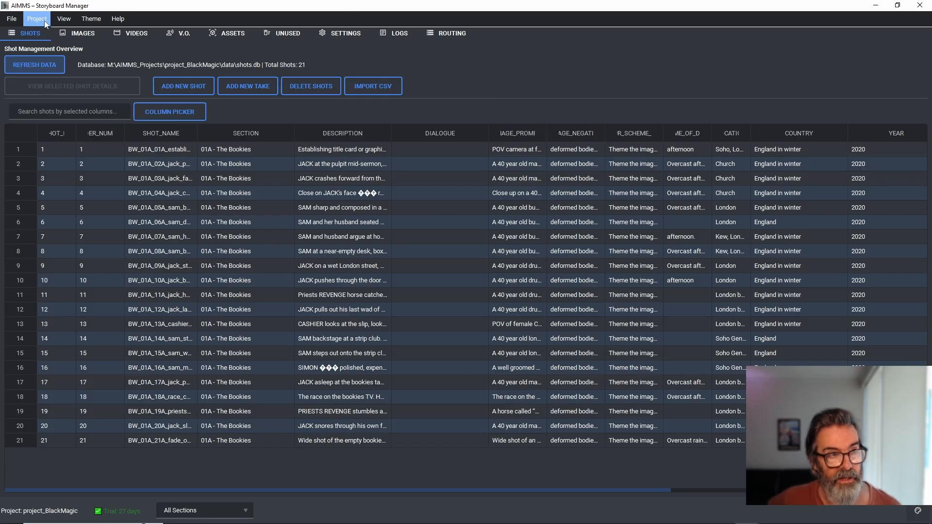
{"action": "left_click", "coordinate": [11, 22]}
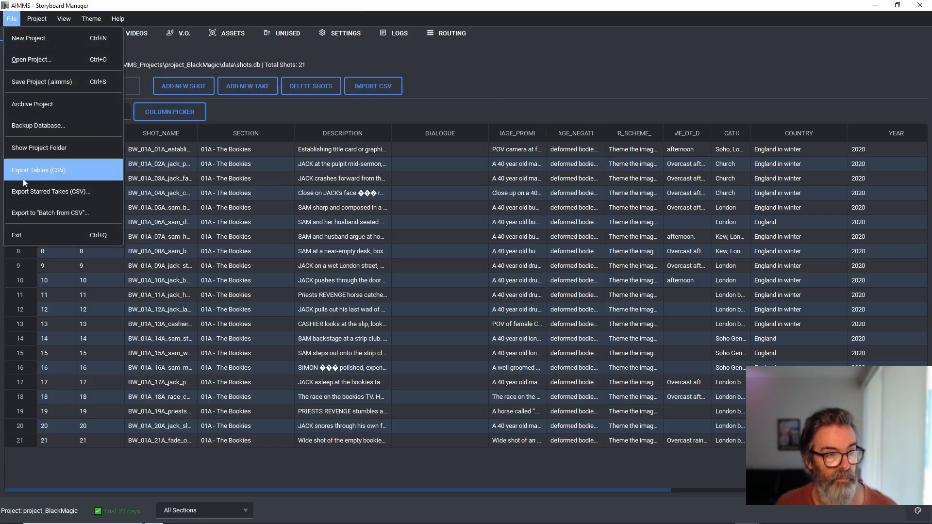
{"action": "left_click", "coordinate": [36, 215]}
{"action": "left_click", "coordinate": [585, 287]}
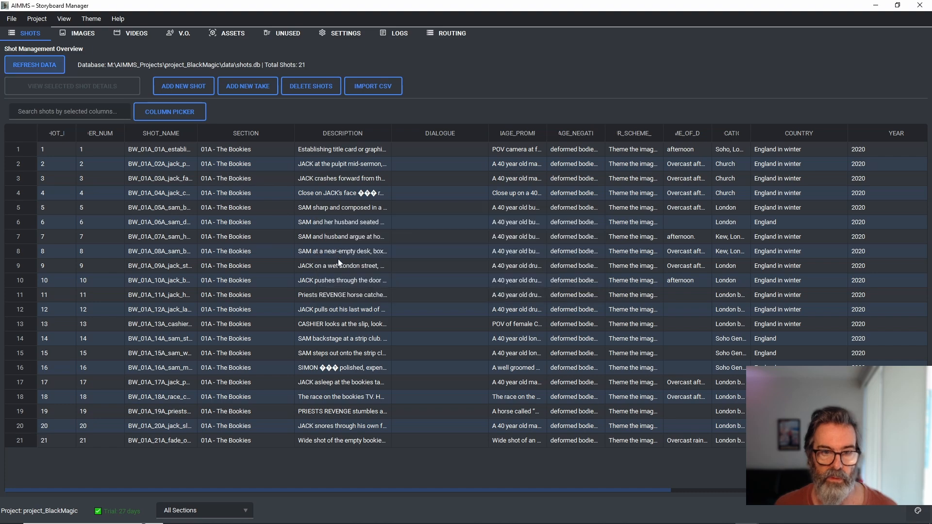
Step: Widen the SHOT_NAME column to fit the full names and open the details of shot BW_01A_01A_establishing_shot
{"action": "left_click_drag", "start_coordinate": [198, 133], "coordinate": [279, 132]}
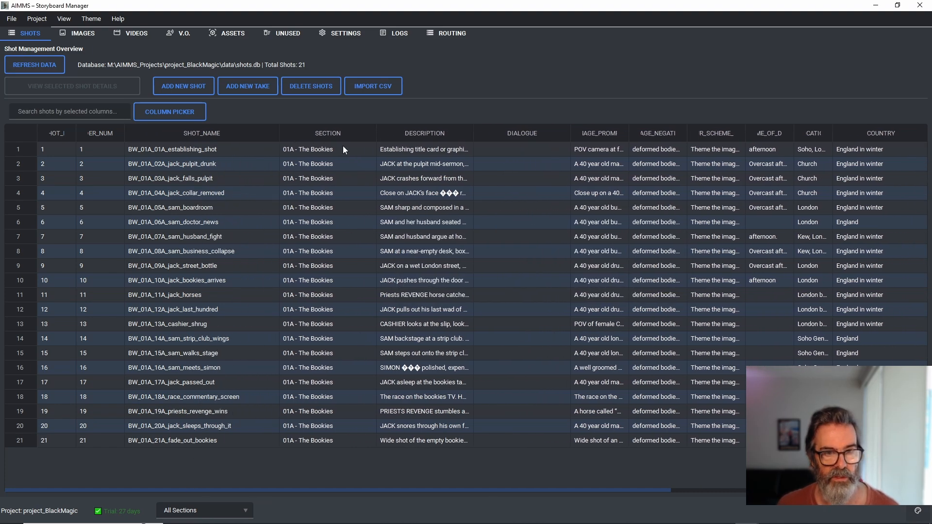
{"action": "double_click", "coordinate": [432, 151]}
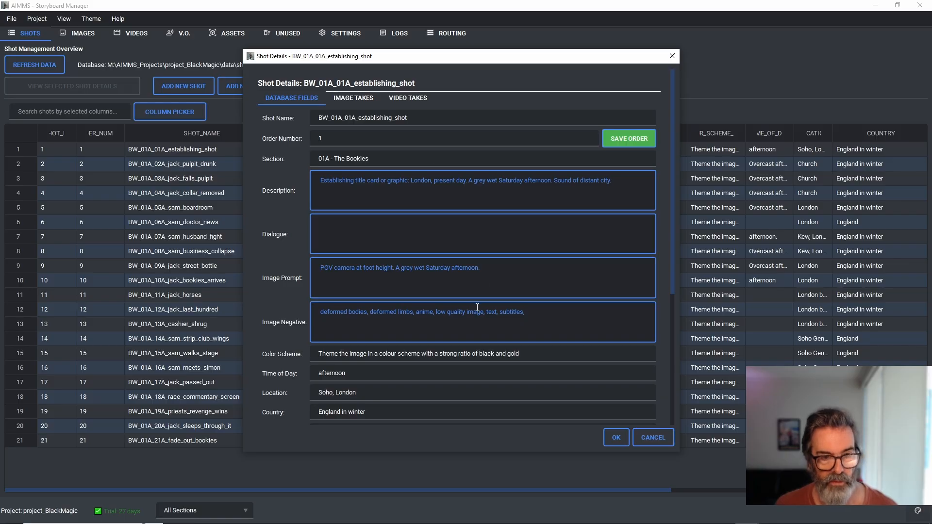
Step: Examine the establishing shot's description, image prompt, image negative and color scheme fields
{"action": "left_click_drag", "start_coordinate": [621, 181], "coordinate": [291, 187]}
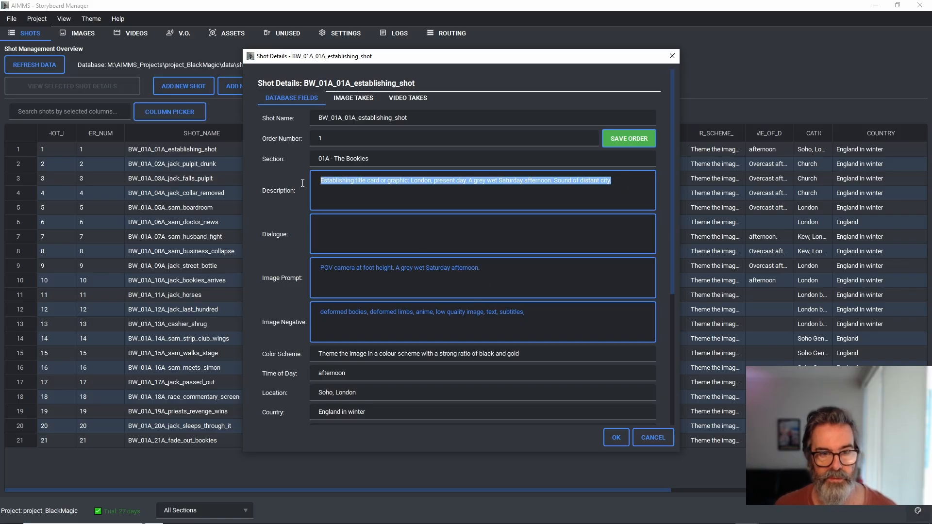
{"action": "left_click", "coordinate": [407, 194]}
{"action": "left_click_drag", "start_coordinate": [482, 268], "coordinate": [320, 263]}
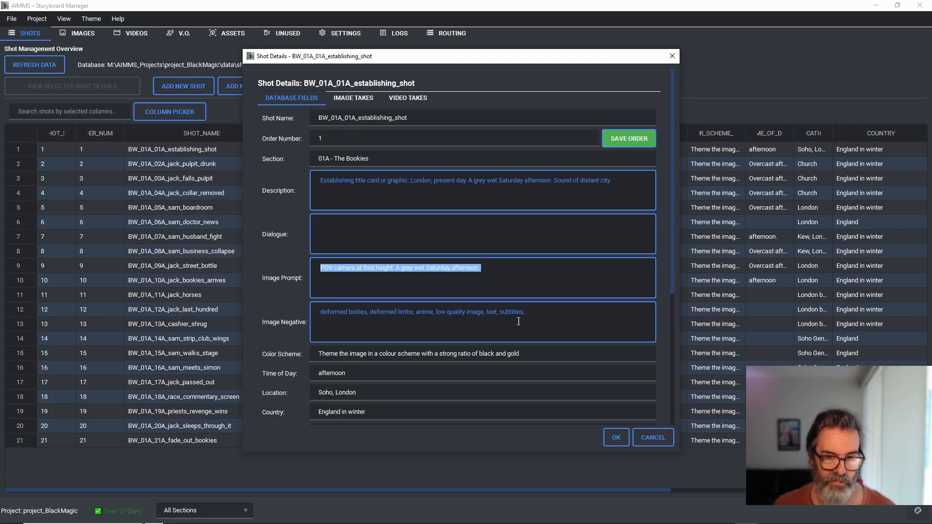
{"action": "left_click_drag", "start_coordinate": [525, 312], "coordinate": [279, 312]}
{"action": "scroll", "coordinate": [275, 309], "scroll_direction": "down", "scroll_amount": 2}
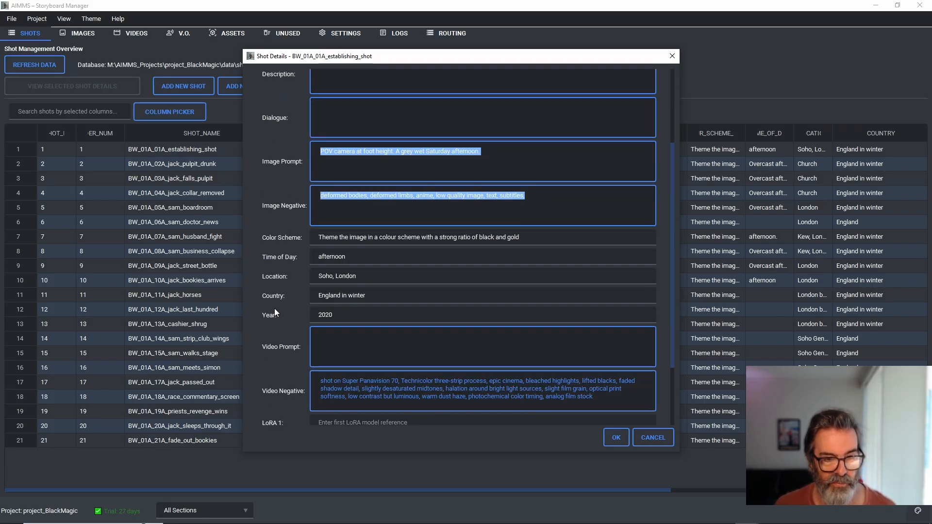
{"action": "scroll", "coordinate": [275, 307], "scroll_direction": "down", "scroll_amount": 1}
{"action": "left_click_drag", "start_coordinate": [522, 179], "coordinate": [273, 179]}
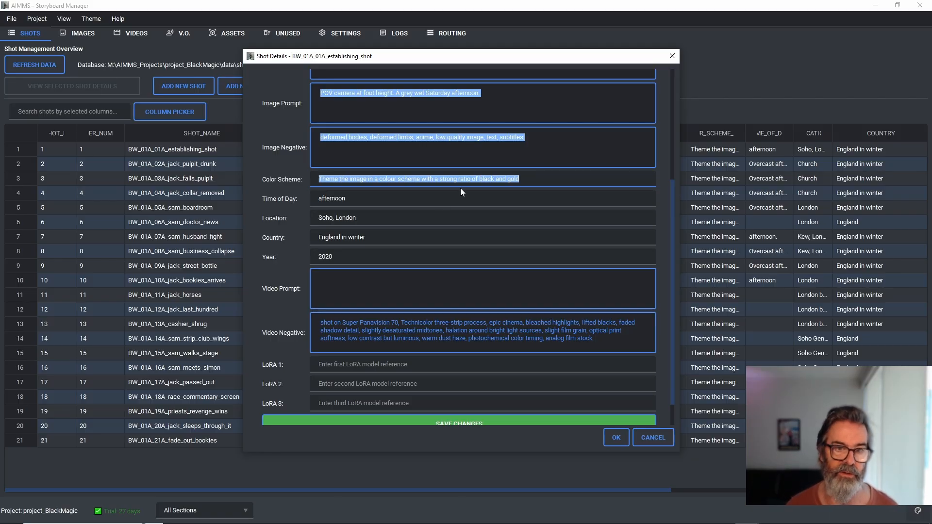
{"action": "left_click", "coordinate": [439, 179]}
{"action": "left_click", "coordinate": [505, 147]}
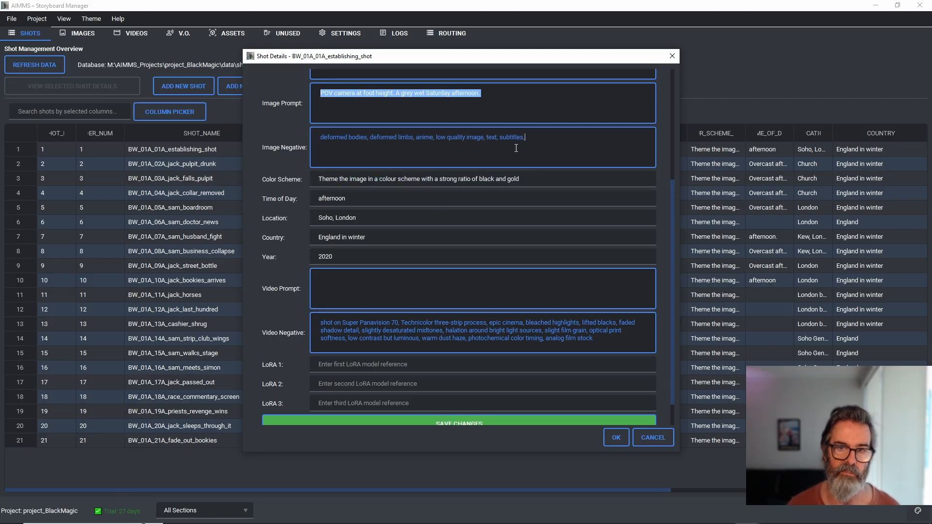
{"action": "left_click", "coordinate": [476, 100]}
{"action": "left_click_drag", "start_coordinate": [519, 178], "coordinate": [318, 175]}
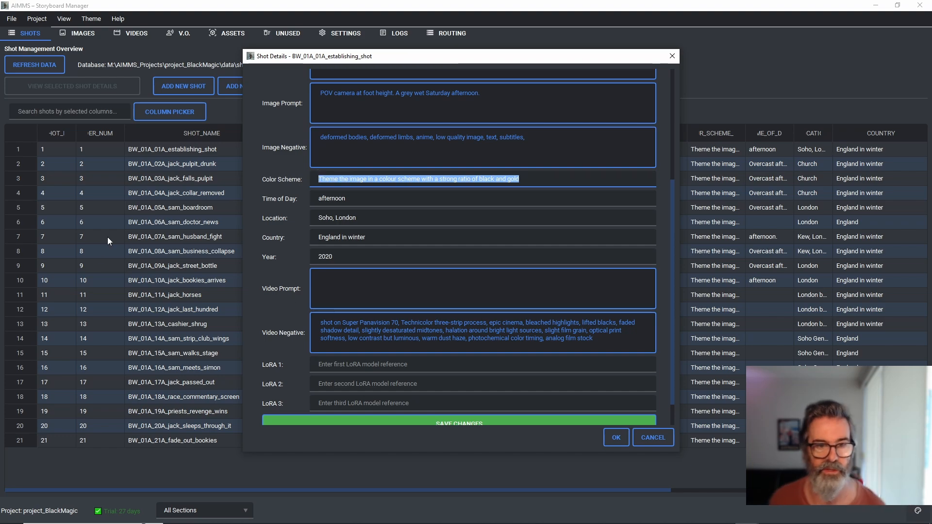
Step: Examine the establishing shot's time of day, location, country and year fields
{"action": "left_click", "coordinate": [384, 200]}
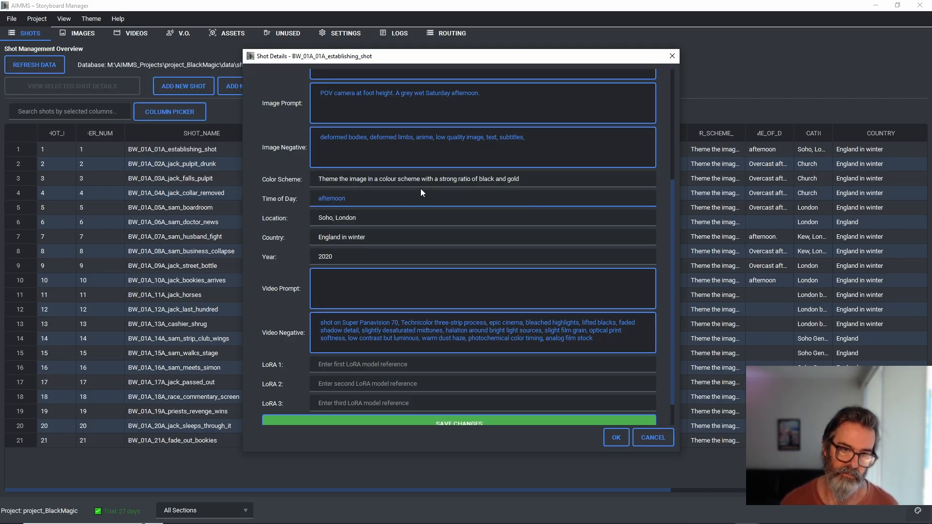
{"action": "double_click", "coordinate": [350, 199]}
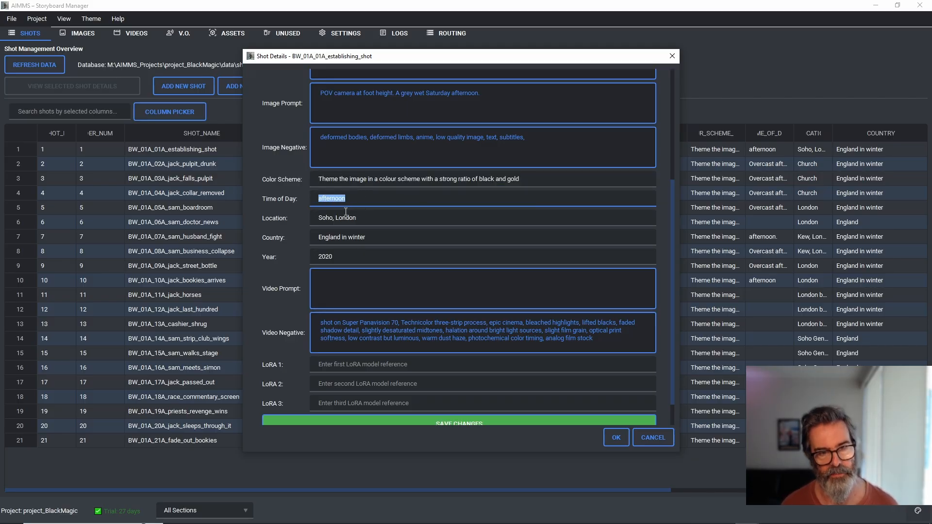
{"action": "left_click", "coordinate": [364, 216]}
{"action": "double_click", "coordinate": [364, 217]}
{"action": "double_click", "coordinate": [322, 243]}
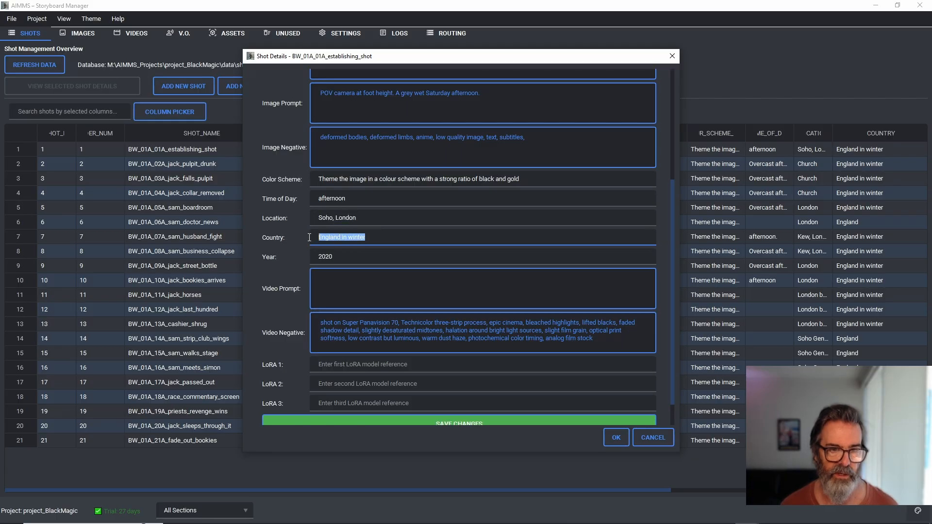
{"action": "left_click_drag", "start_coordinate": [360, 196], "coordinate": [317, 200]}
{"action": "left_click_drag", "start_coordinate": [362, 256], "coordinate": [307, 254]}
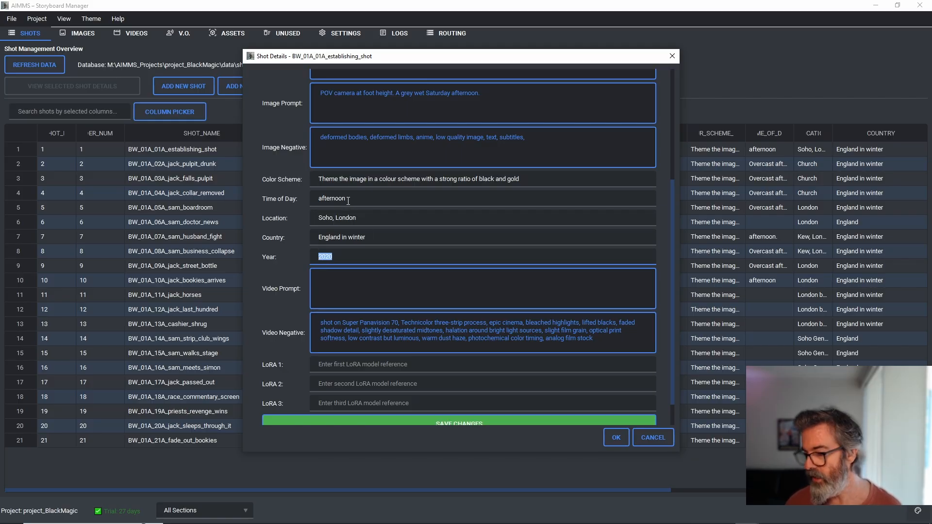
Step: Switch to File Explorer's output folder and preview the take-4 images of the cashier_shrug and jack_passed_out shots
{"action": "mouse_move", "coordinate": [199, 515]}
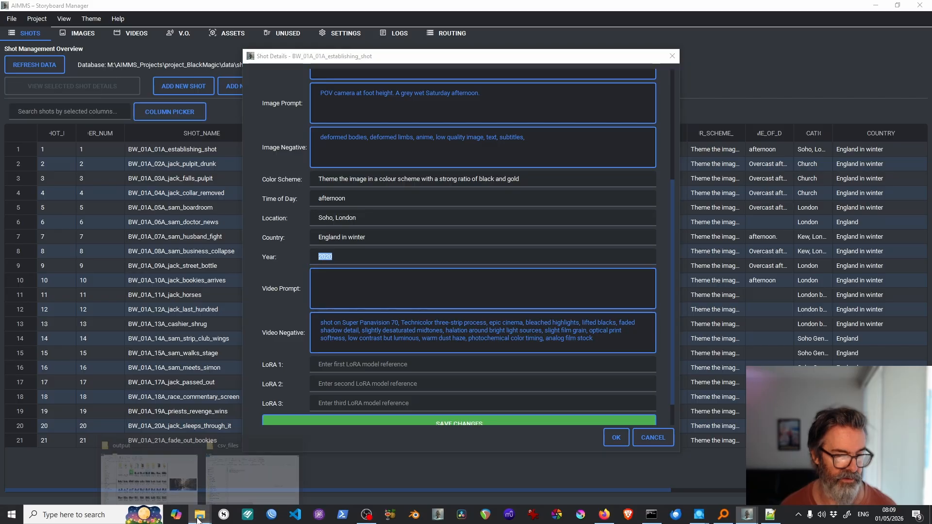
{"action": "left_click", "coordinate": [173, 482]}
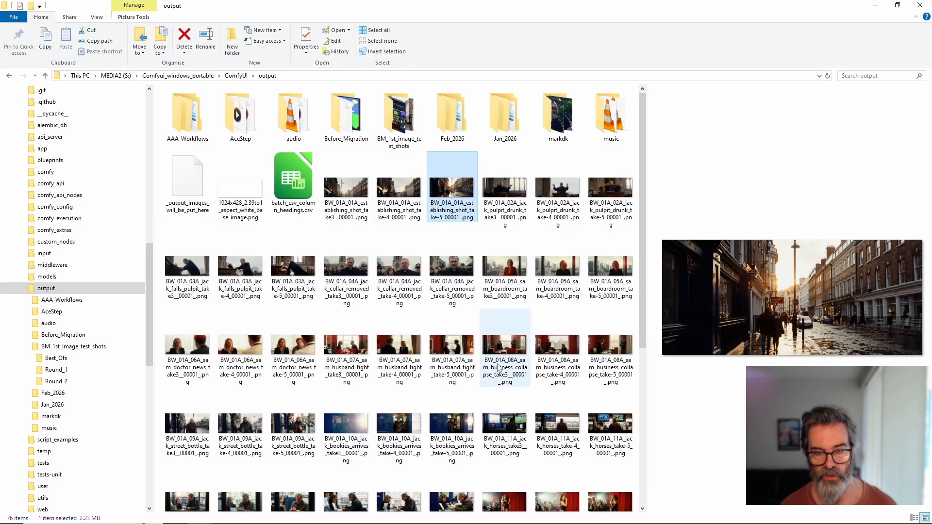
{"action": "scroll", "coordinate": [362, 398], "scroll_direction": "down", "scroll_amount": 4}
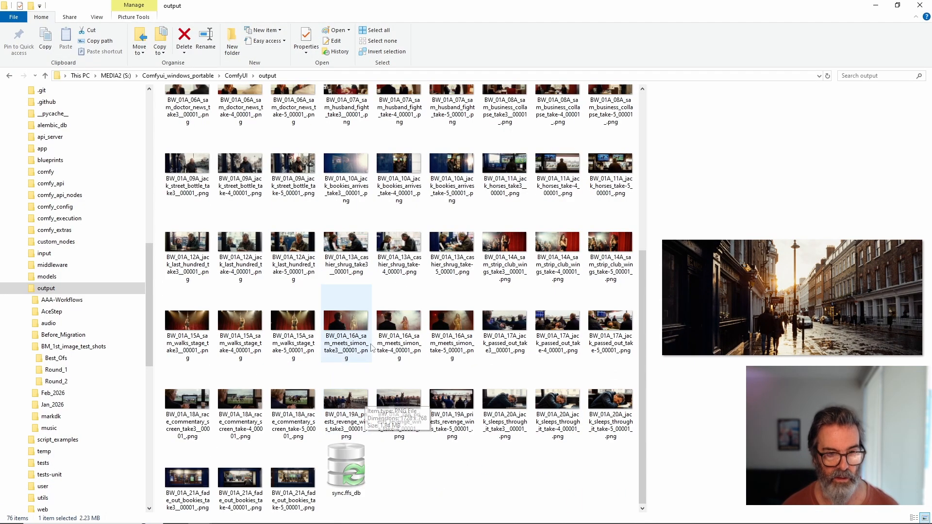
{"action": "left_click", "coordinate": [396, 258]}
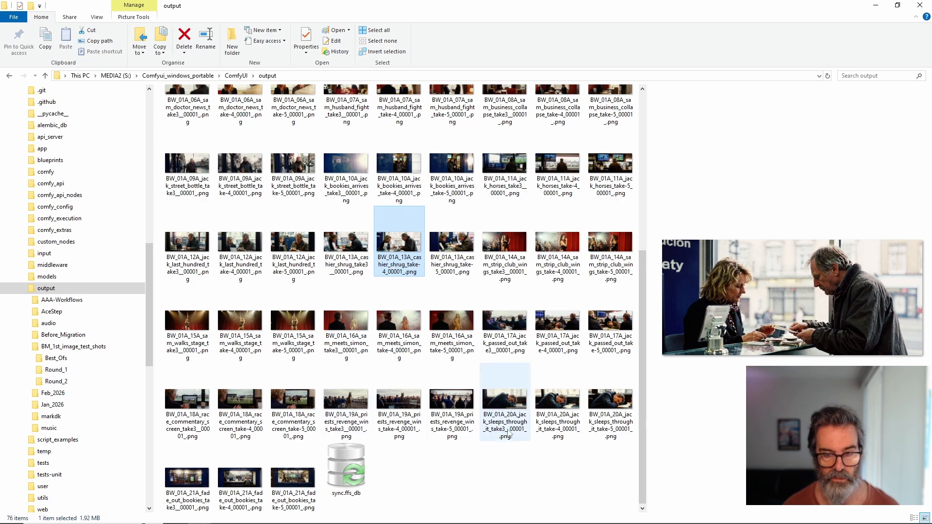
{"action": "left_click", "coordinate": [558, 343]}
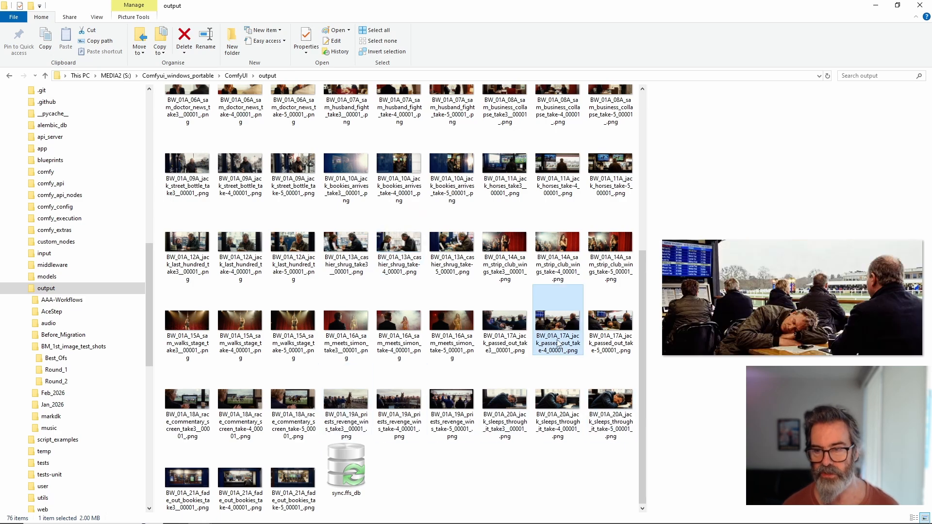
{"action": "left_click", "coordinate": [874, 5]}
Step: Return to the establishing shot's details in AIMMS Storyboard Manager and examine the Color Scheme text, particularly the black and gold ratio wording
{"action": "left_click", "coordinate": [360, 200]}
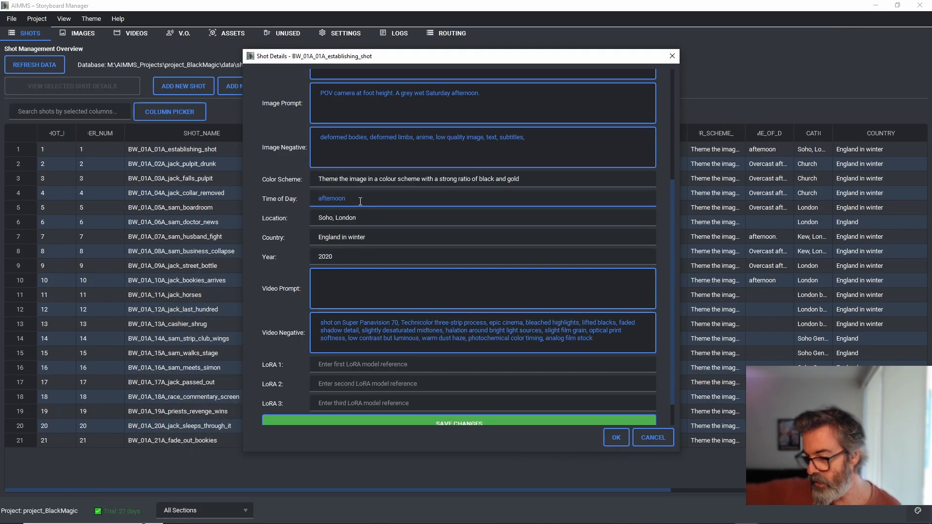
{"action": "scroll", "coordinate": [362, 217], "scroll_direction": "up", "scroll_amount": 3}
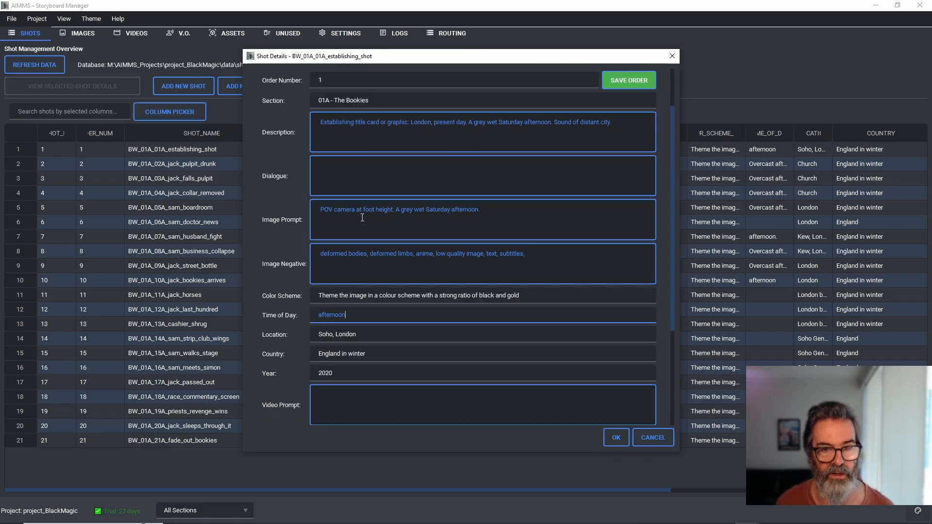
{"action": "left_click_drag", "start_coordinate": [525, 296], "coordinate": [293, 295]}
{"action": "left_click", "coordinate": [386, 295]}
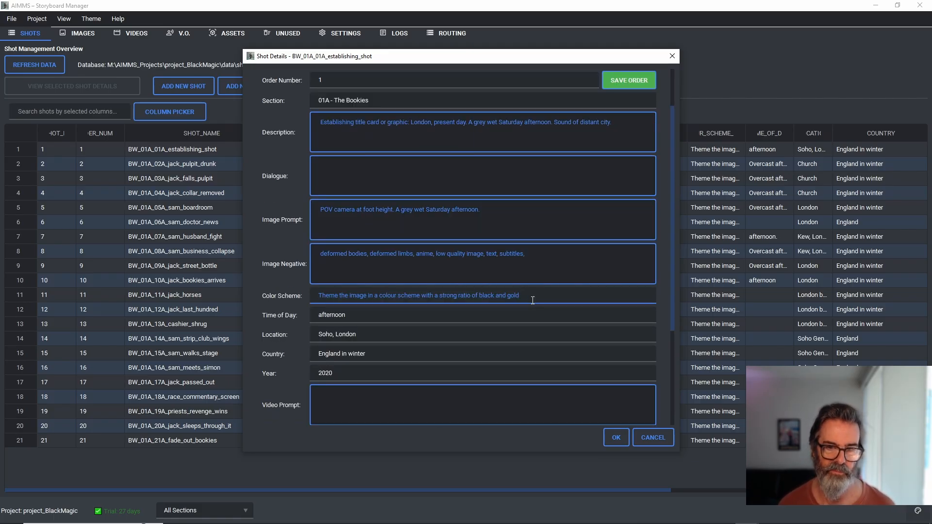
{"action": "left_click_drag", "start_coordinate": [520, 296], "coordinate": [315, 296]}
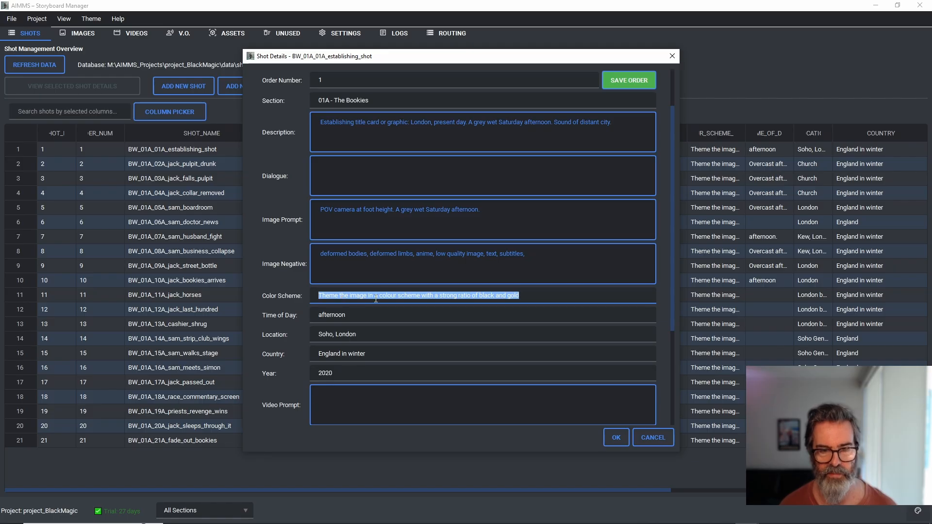
{"action": "left_click", "coordinate": [419, 296]}
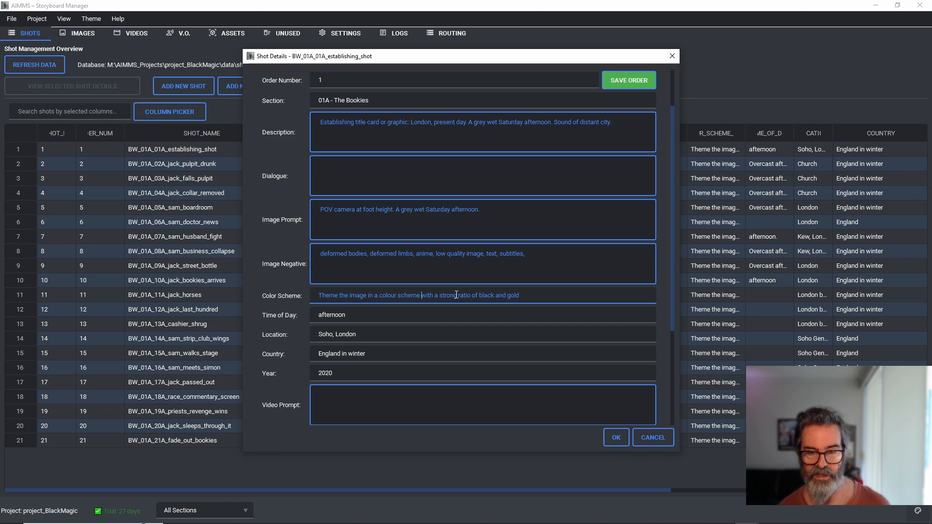
{"action": "left_click_drag", "start_coordinate": [456, 295], "coordinate": [531, 295]}
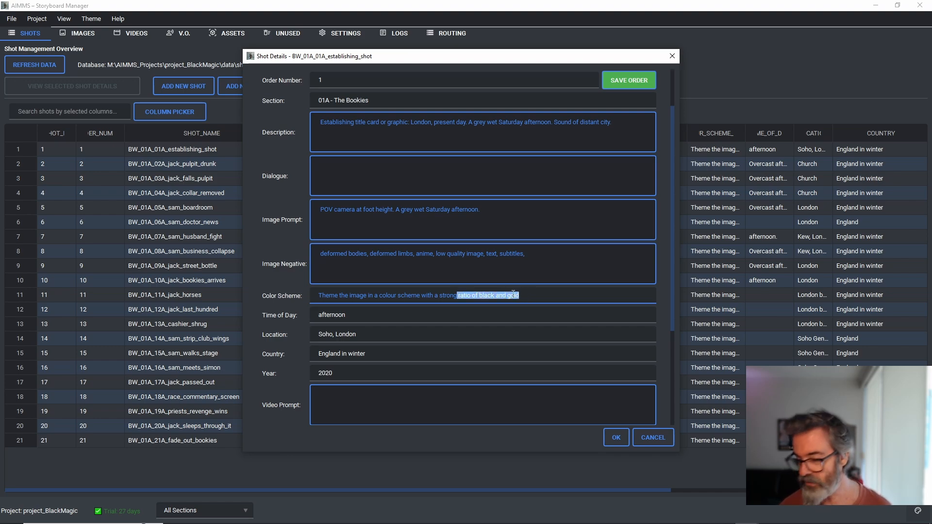
{"action": "left_click", "coordinate": [480, 297]}
{"action": "left_click", "coordinate": [428, 313]}
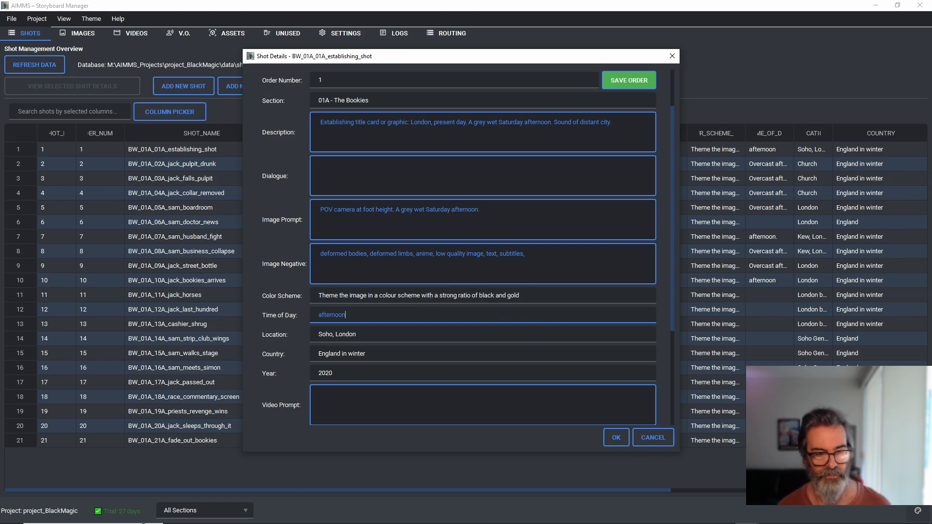
Step: Switch to File Explorer's output folder, open BM_1st_image_test_shots and view BW_01A_07A_sam_husband_fight_00001_.png enlarged in Paint, then close it
{"action": "mouse_move", "coordinate": [200, 520]}
{"action": "left_click", "coordinate": [171, 455]}
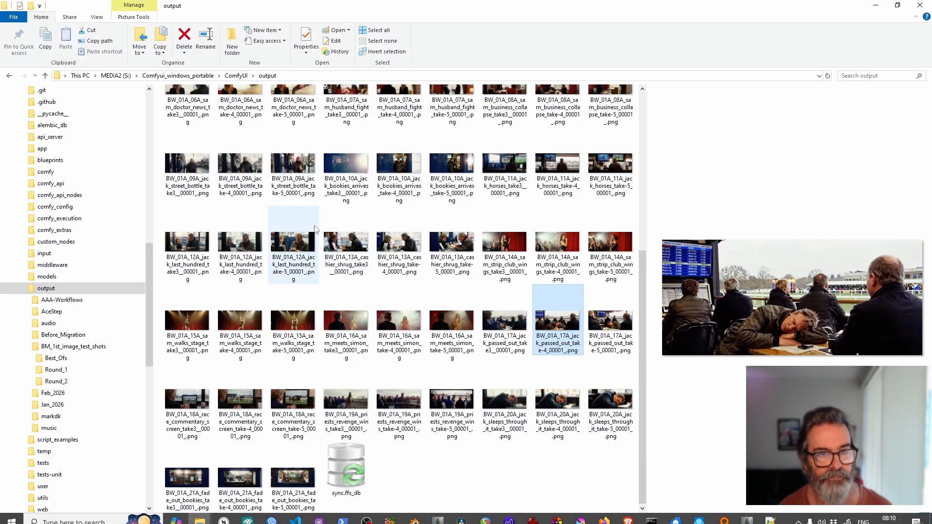
{"action": "scroll", "coordinate": [315, 228], "scroll_direction": "up", "scroll_amount": 5}
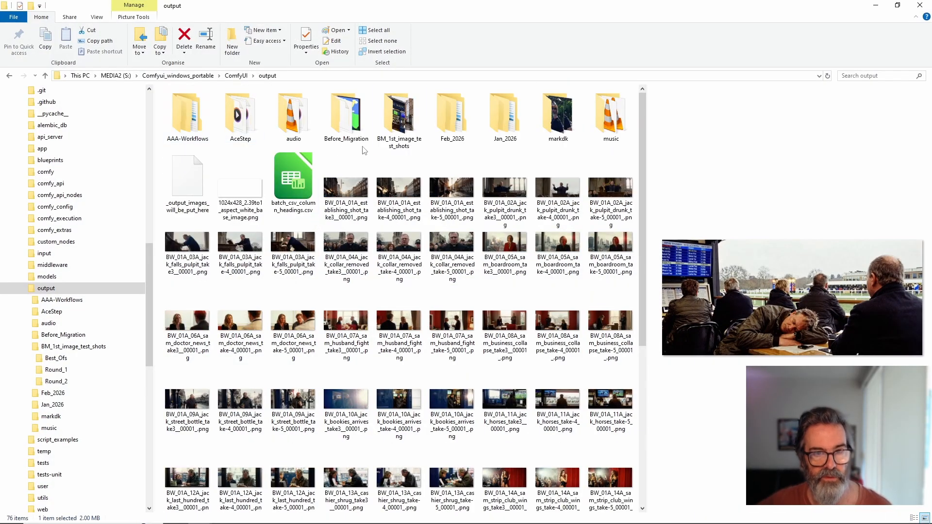
{"action": "double_click", "coordinate": [398, 116]}
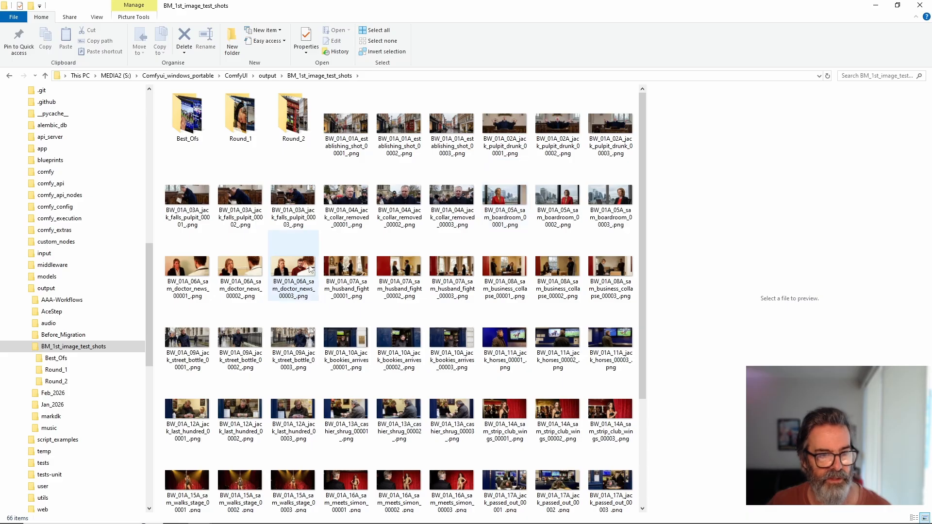
{"action": "left_click", "coordinate": [345, 269]}
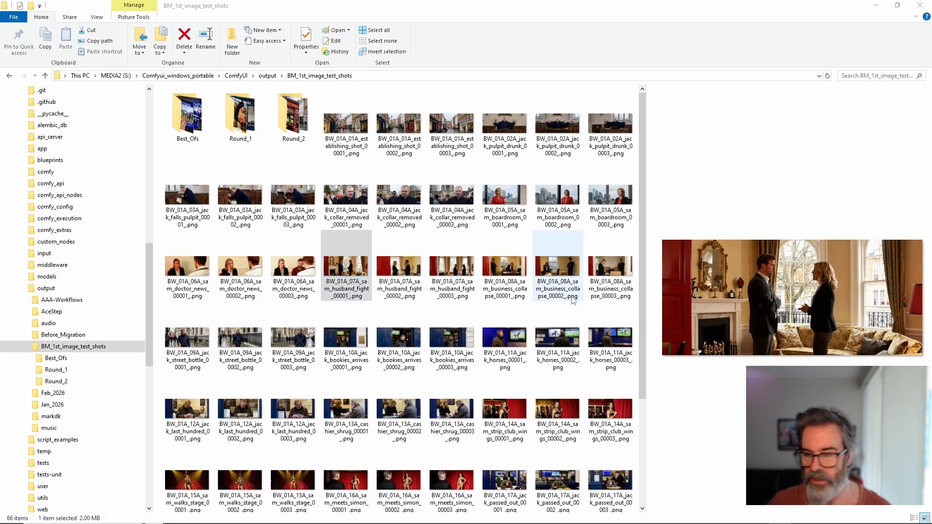
{"action": "key", "text": "Return"}
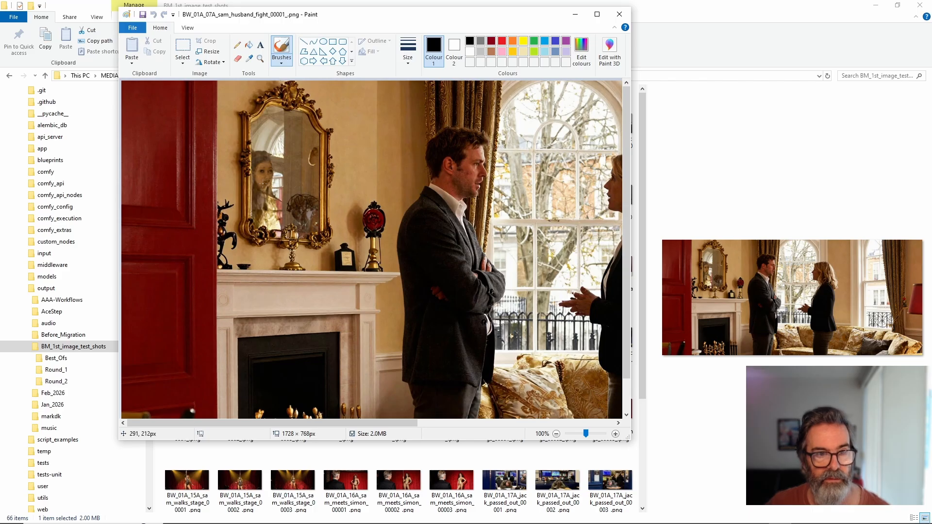
{"action": "left_click", "coordinate": [619, 16]}
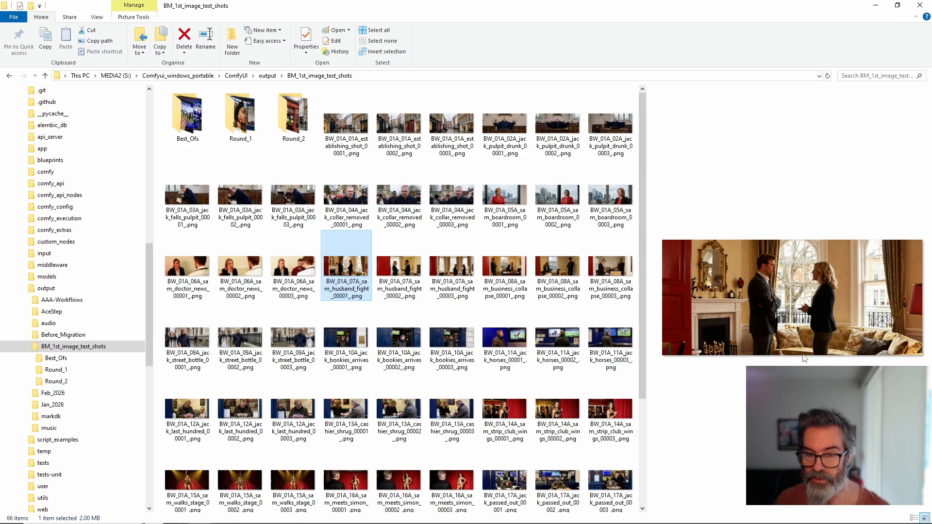
Step: Preview the first and second jack_horses images and the third jack_bookies_arrives image, and go back to the output folder
{"action": "left_click", "coordinate": [504, 340]}
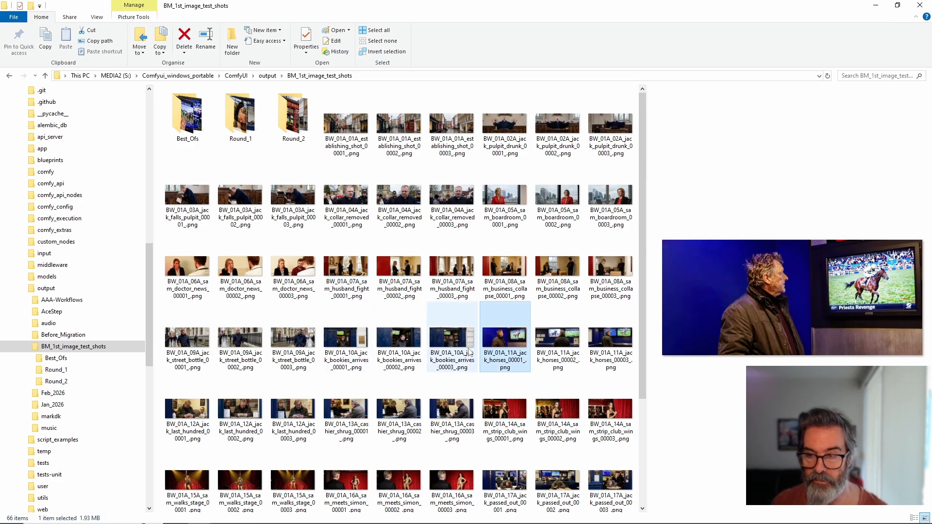
{"action": "left_click", "coordinate": [453, 348]}
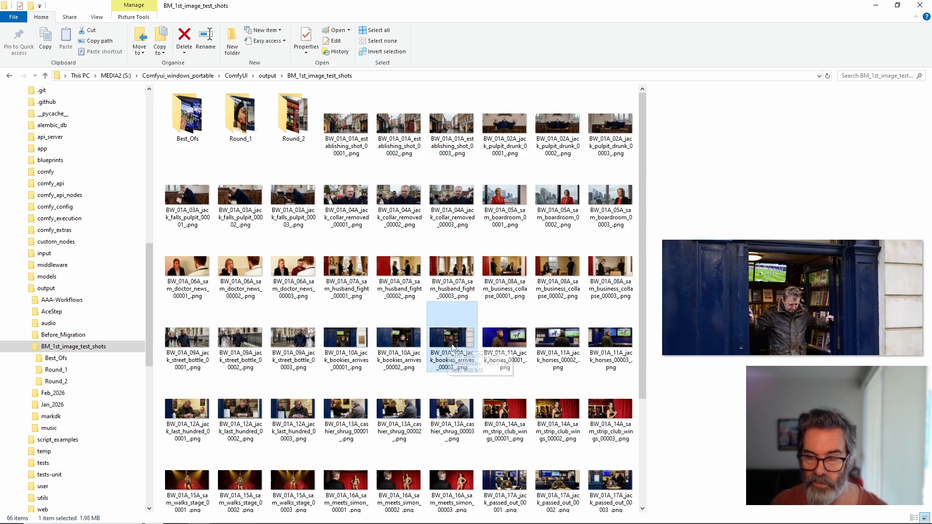
{"action": "left_click", "coordinate": [558, 339]}
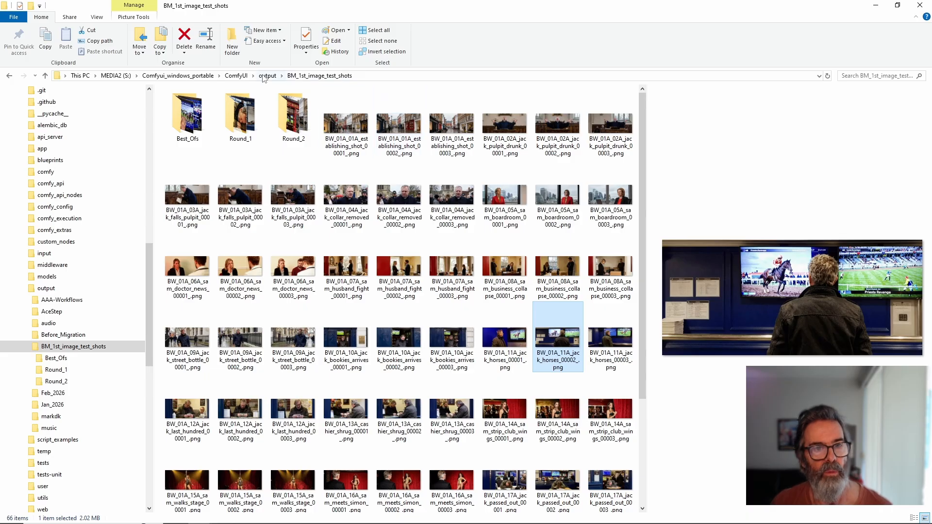
{"action": "left_click", "coordinate": [265, 76]}
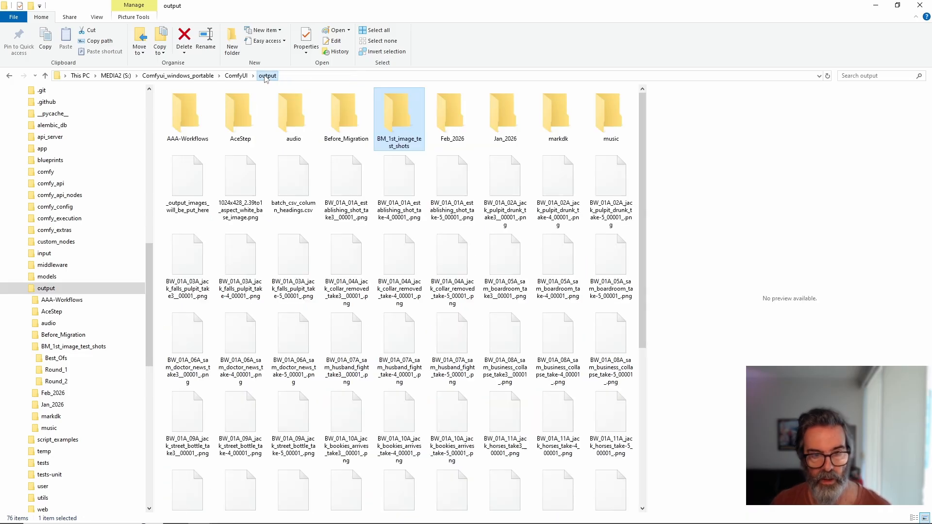
Step: Return to the establishing shot's details in AIMMS Storyboard Manager and examine its Video Negative and Color Scheme fields
{"action": "left_click", "coordinate": [876, 7]}
{"action": "scroll", "coordinate": [427, 307], "scroll_direction": "down", "scroll_amount": 3}
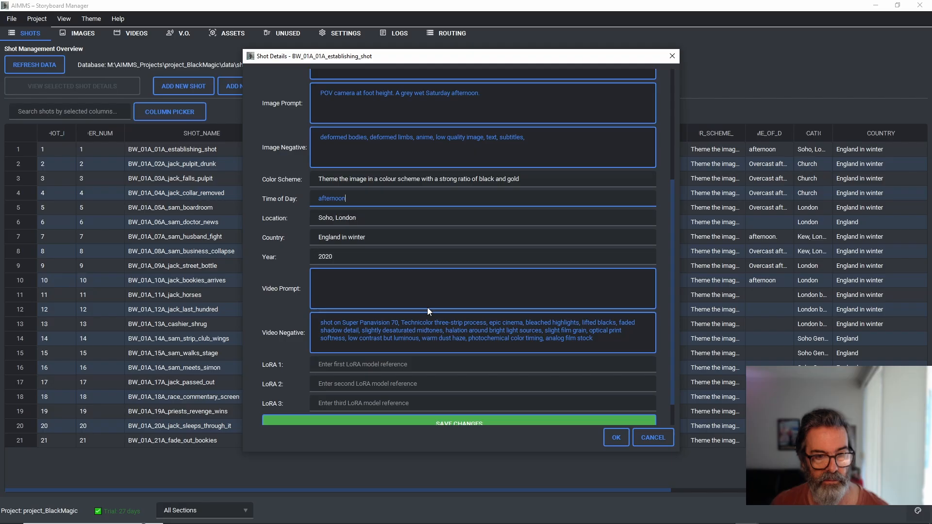
{"action": "left_click", "coordinate": [351, 339]}
{"action": "key", "text": "ctrl+a"}
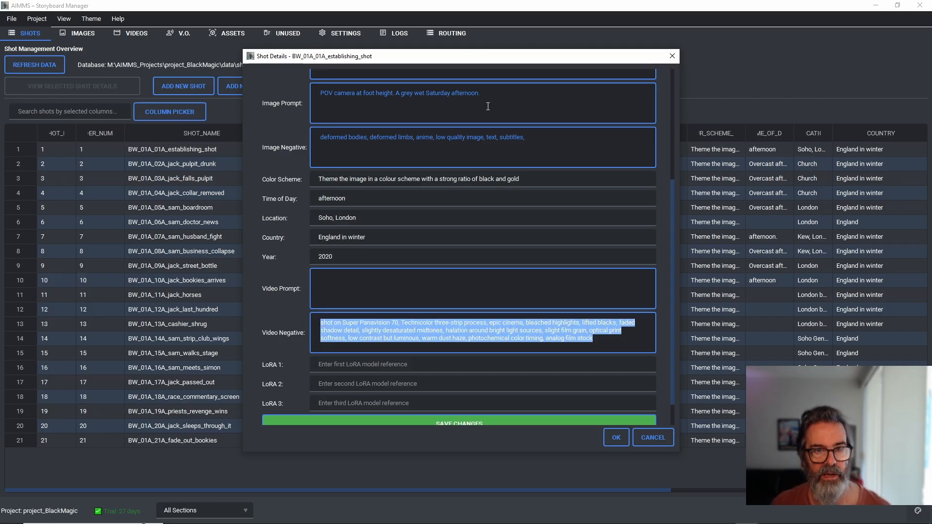
{"action": "scroll", "coordinate": [450, 132], "scroll_direction": "up", "scroll_amount": 3}
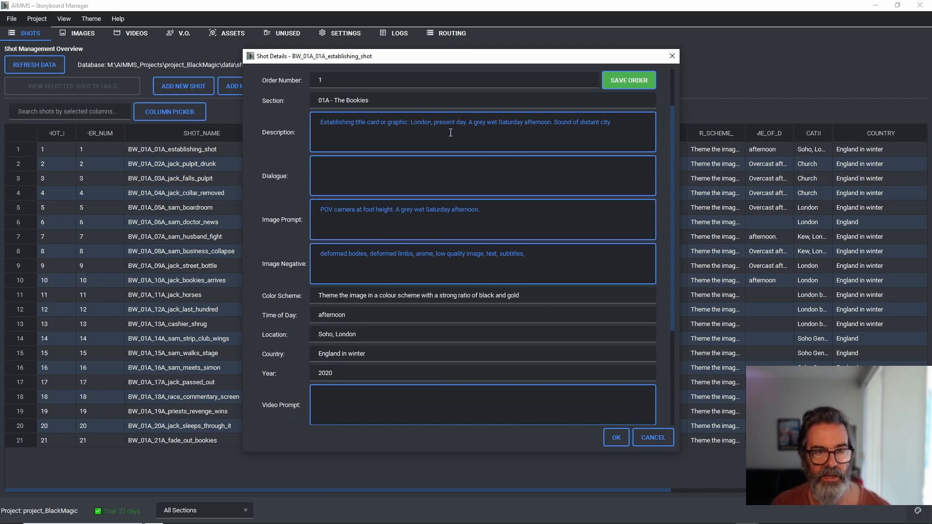
{"action": "left_click", "coordinate": [559, 292]}
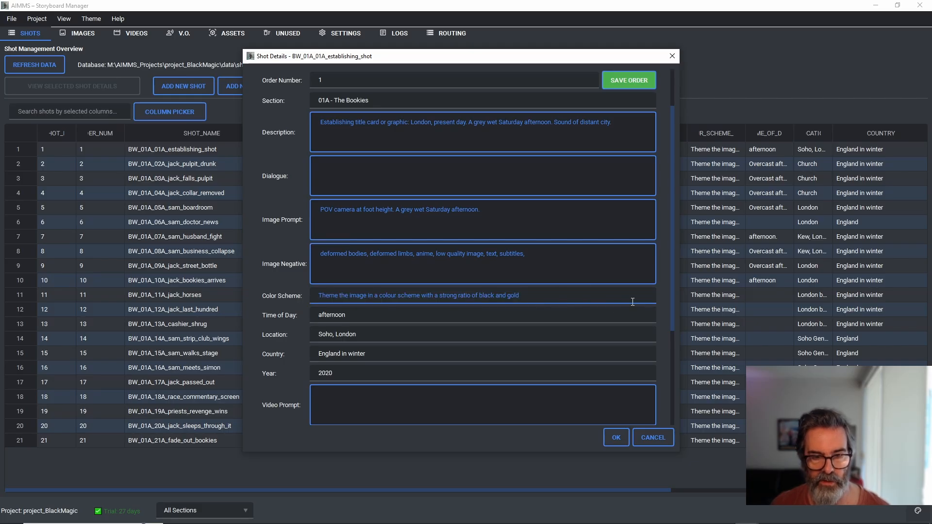
Step: Compare the full film-look description in the Video Negative field with the Color Scheme text
{"action": "scroll", "coordinate": [295, 342], "scroll_direction": "down", "scroll_amount": 3}
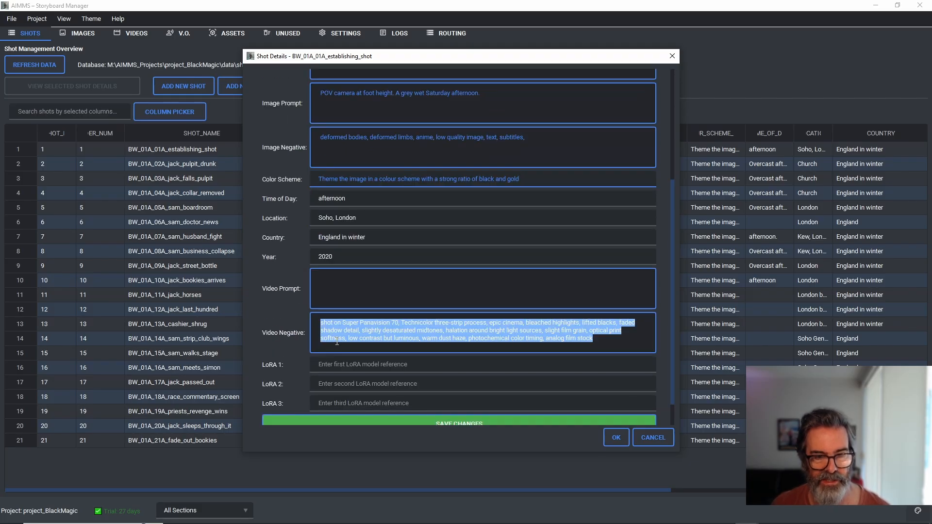
{"action": "left_click", "coordinate": [394, 345]}
{"action": "key", "text": "ctrl+a"}
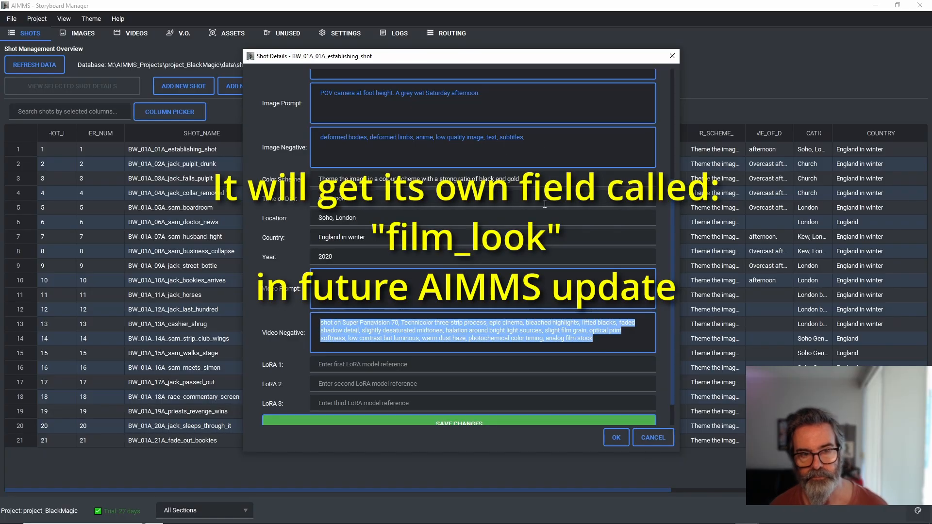
{"action": "left_click", "coordinate": [541, 179]}
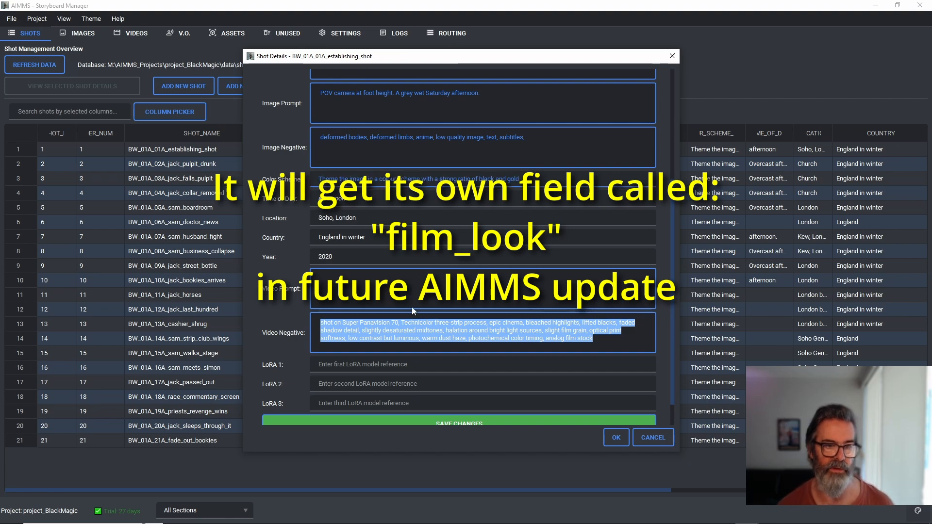
{"action": "left_click", "coordinate": [334, 324]}
{"action": "left_click_drag", "start_coordinate": [593, 338], "coordinate": [319, 323]}
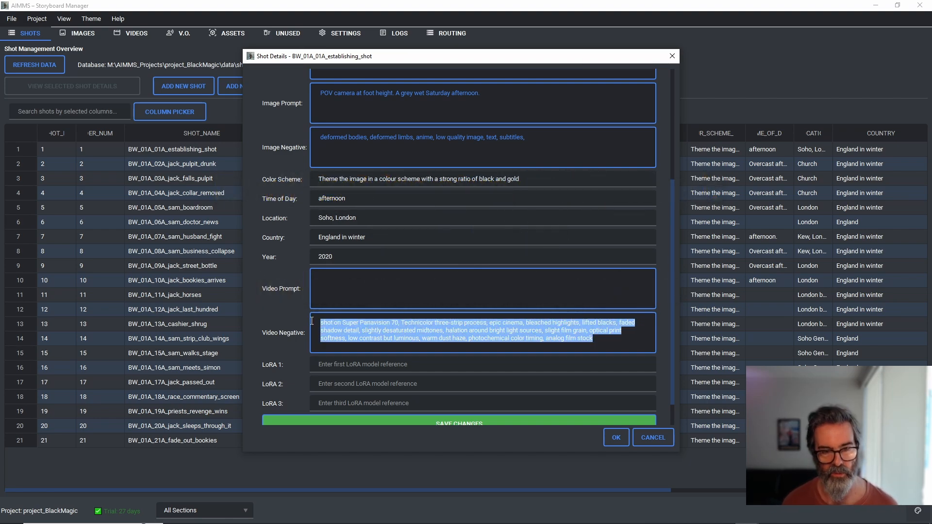
{"action": "left_click", "coordinate": [377, 331]}
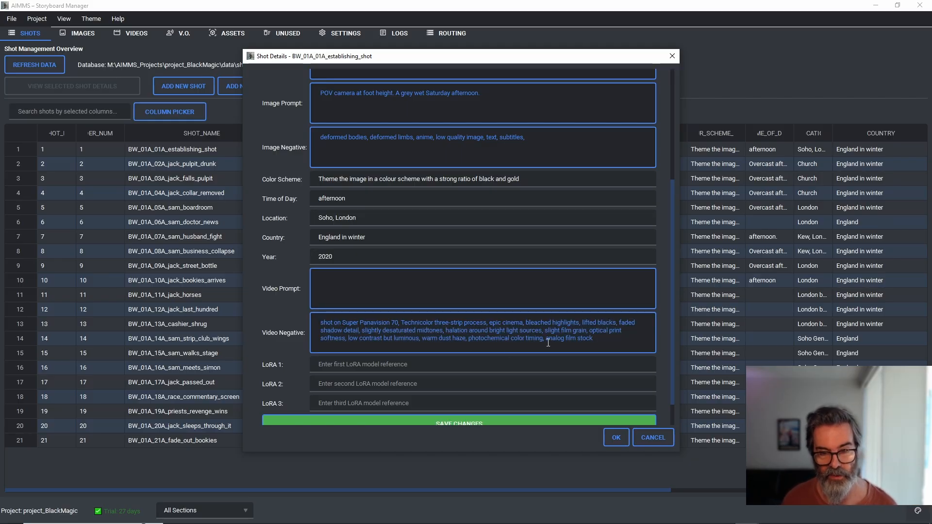
Step: Switch to File Explorer's output folder and preview the take-3 image of the establishing shot
{"action": "mouse_move", "coordinate": [199, 515]}
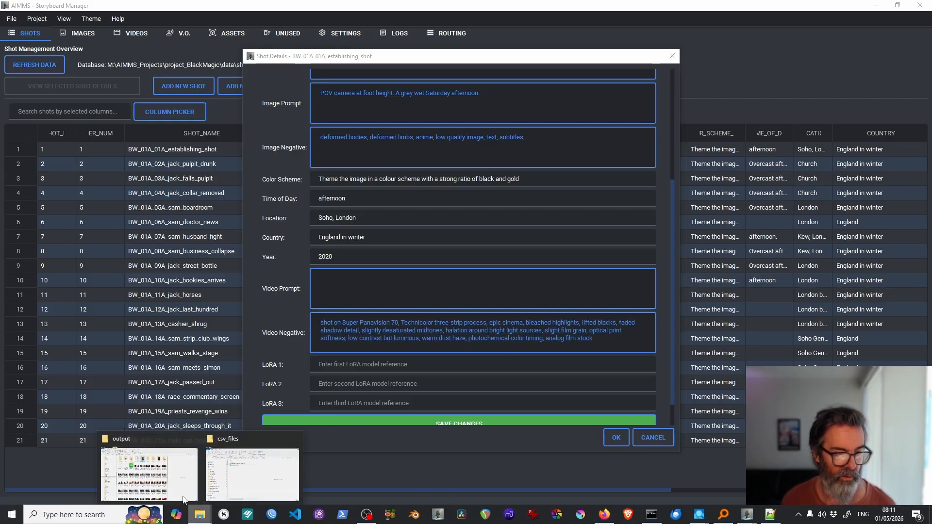
{"action": "left_click", "coordinate": [192, 447]}
{"action": "left_click", "coordinate": [348, 188]}
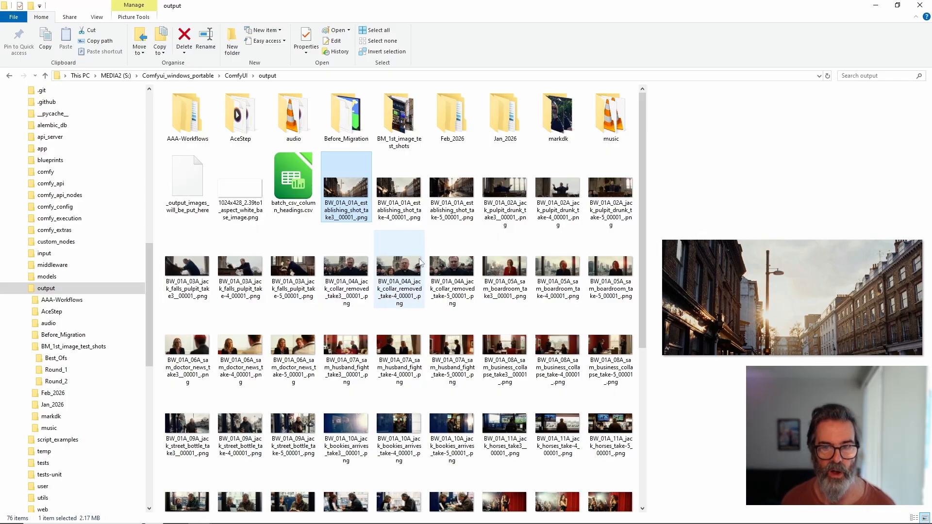
Step: Switch back to AIMMS Storyboard Manager and reread the Video Negative text, from Super Panavision 70 through analog film stock
{"action": "left_click", "coordinate": [875, 5]}
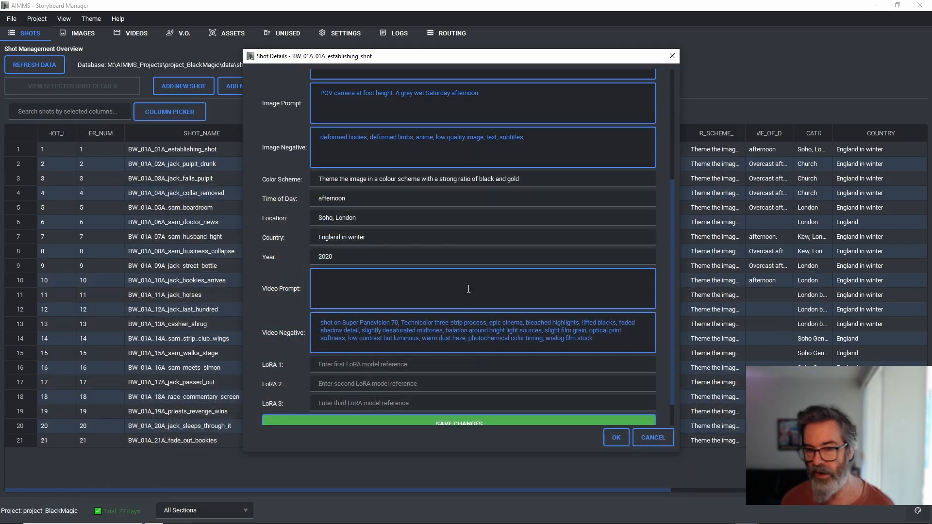
{"action": "left_click", "coordinate": [476, 340]}
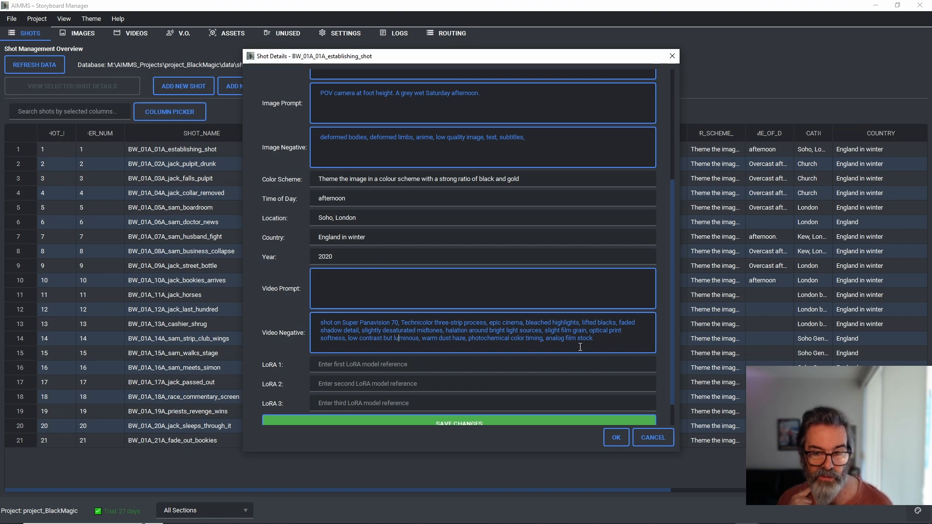
{"action": "left_click_drag", "start_coordinate": [579, 347], "coordinate": [329, 314]}
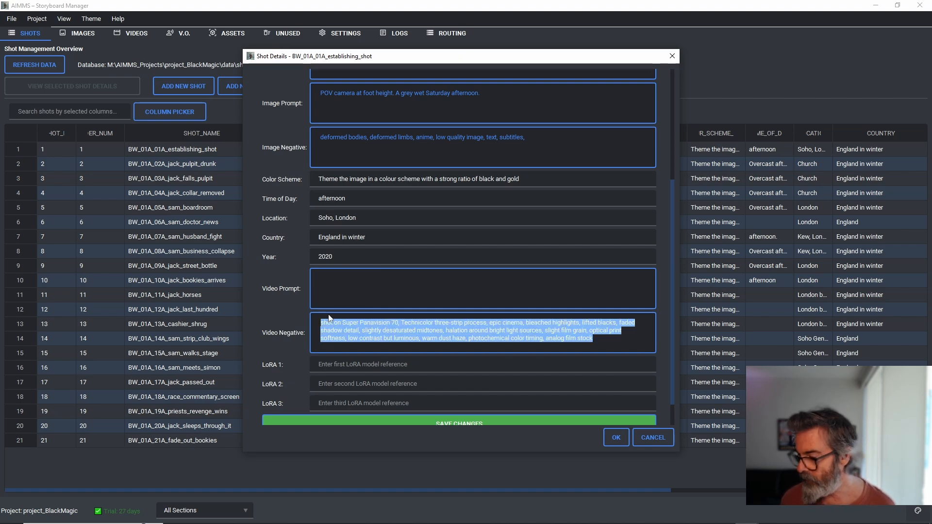
{"action": "left_click", "coordinate": [418, 340]}
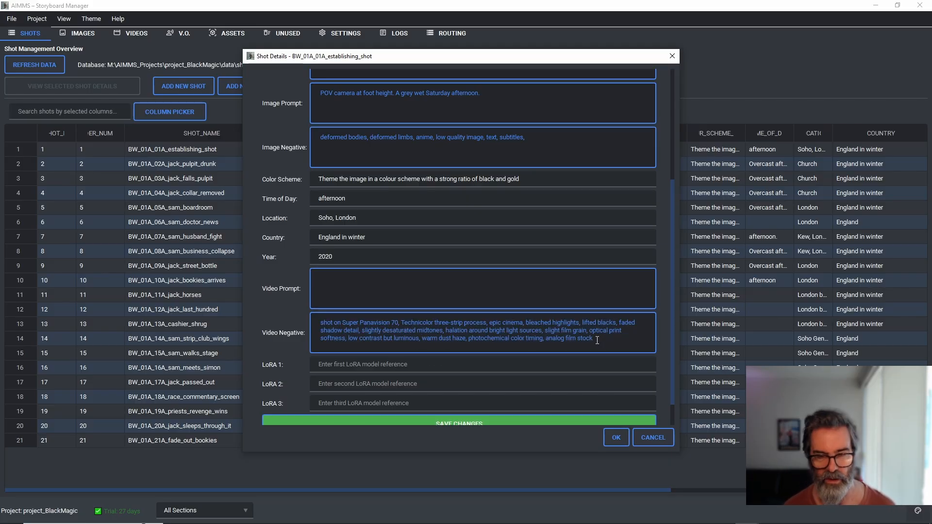
{"action": "left_click_drag", "start_coordinate": [593, 339], "coordinate": [322, 316]}
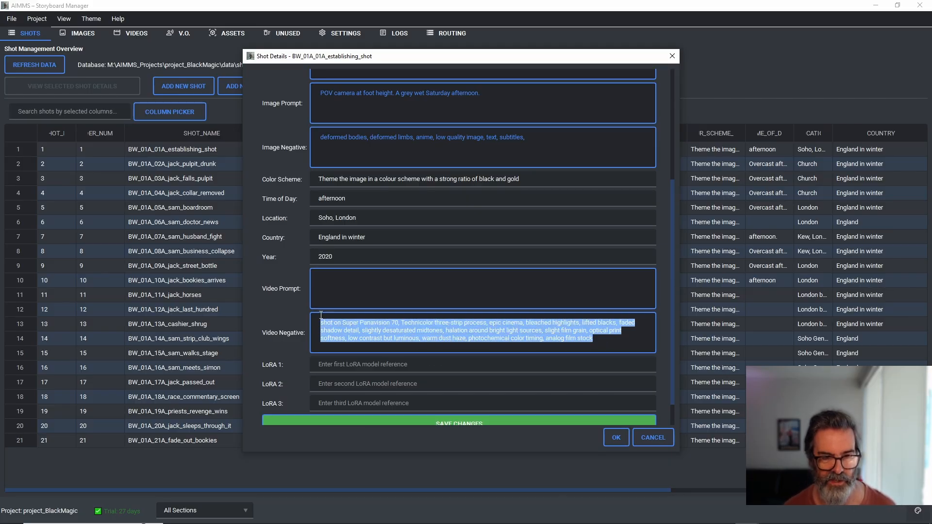
{"action": "left_click", "coordinate": [430, 338]}
{"action": "left_click_drag", "start_coordinate": [602, 340], "coordinate": [321, 321]}
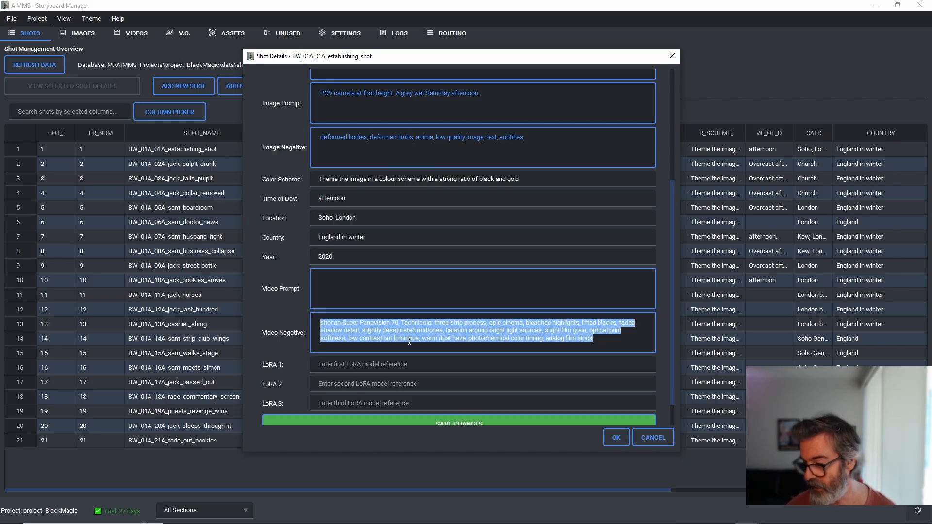
{"action": "left_click_drag", "start_coordinate": [607, 340], "coordinate": [364, 317]}
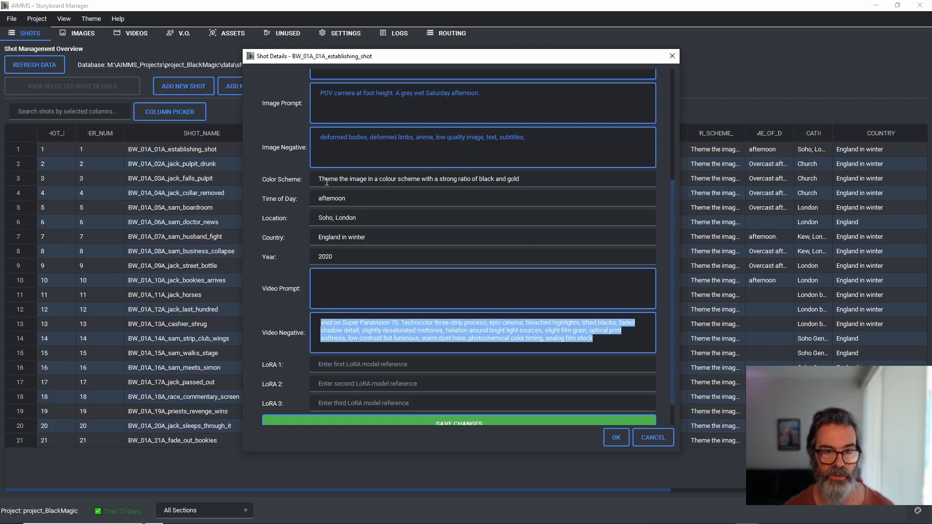
Step: Switch to the ComfyUI workflow in Firefox and shift the Join String Multi node slightly toward the Batch from CSV node
{"action": "left_click", "coordinate": [604, 514]}
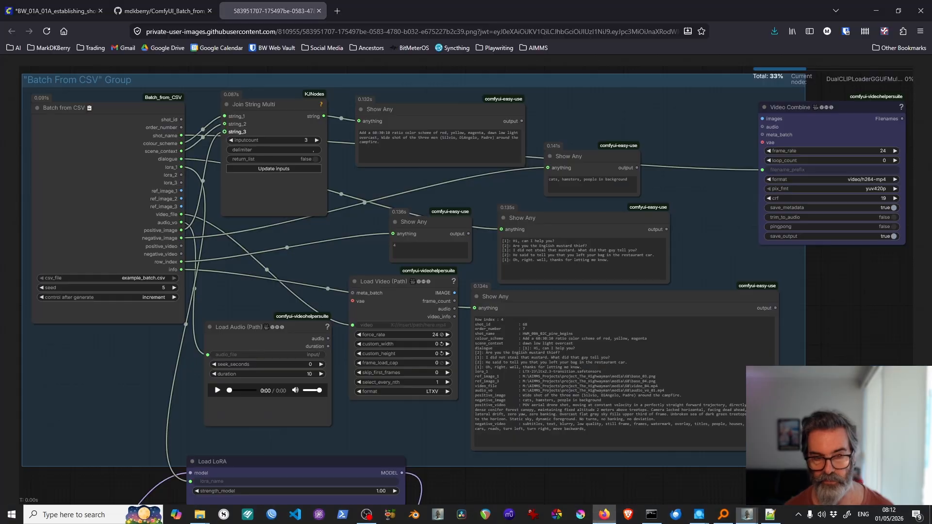
{"action": "left_click", "coordinate": [158, 12]}
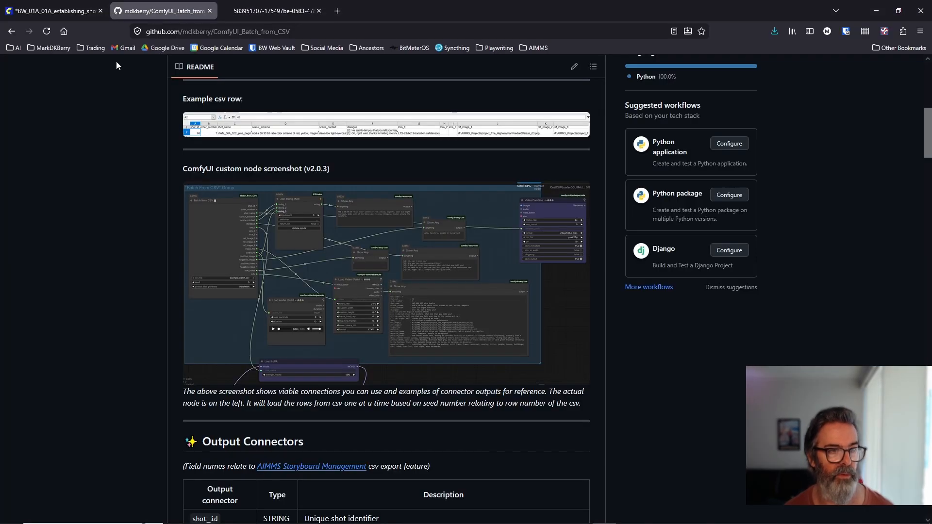
{"action": "left_click", "coordinate": [64, 14]}
{"action": "scroll", "coordinate": [200, 287], "scroll_direction": "up", "scroll_amount": 5}
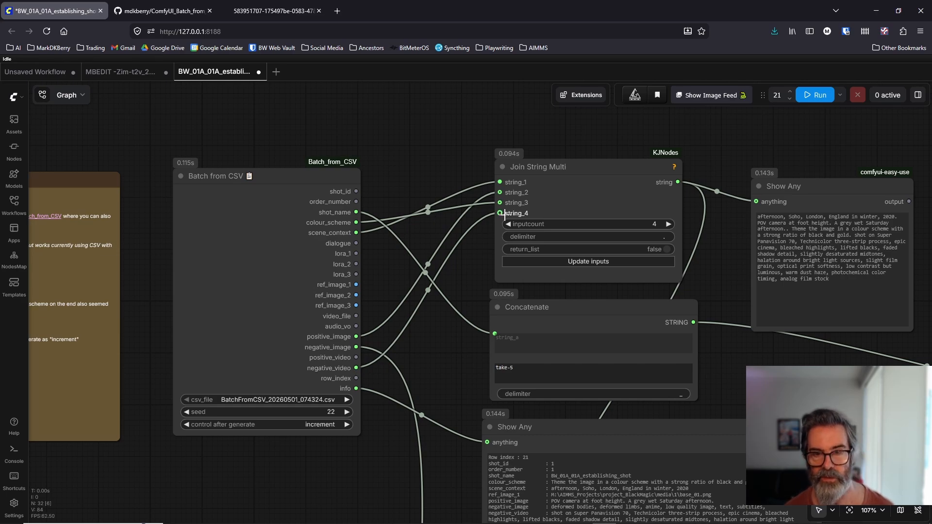
{"action": "left_click_drag", "start_coordinate": [628, 175], "coordinate": [616, 167]}
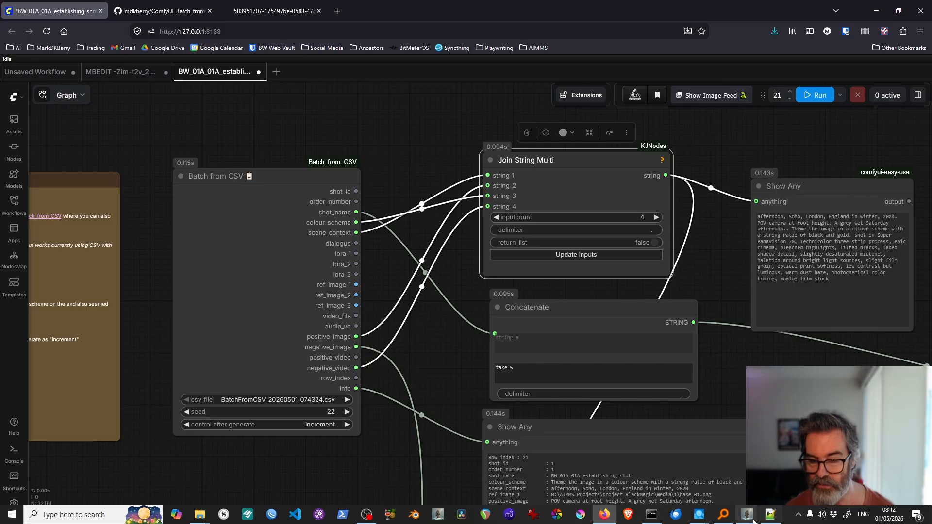
Step: Minimize AIMMS Storyboard Manager's main window and place the establishing shot's details window over the ComfyUI workflow, beside the Batch from CSV node
{"action": "left_click", "coordinate": [746, 518]}
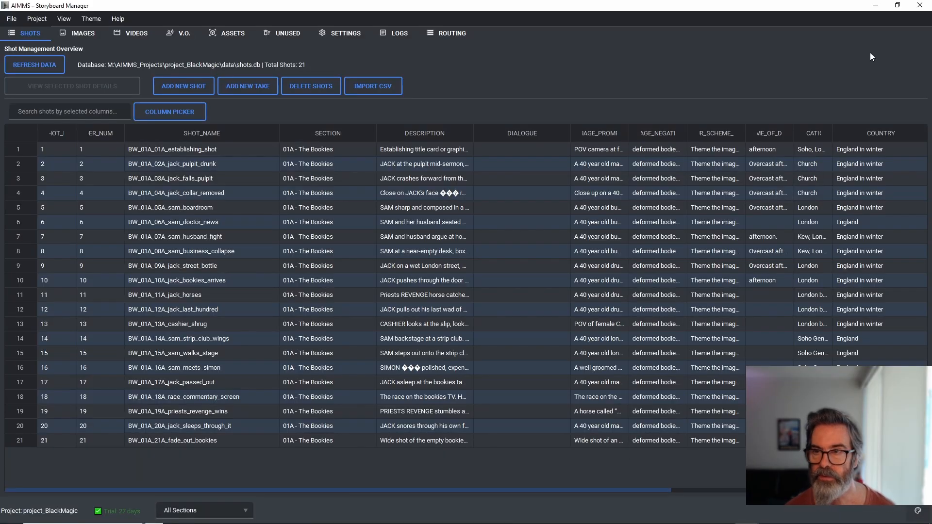
{"action": "left_click", "coordinate": [876, 6]}
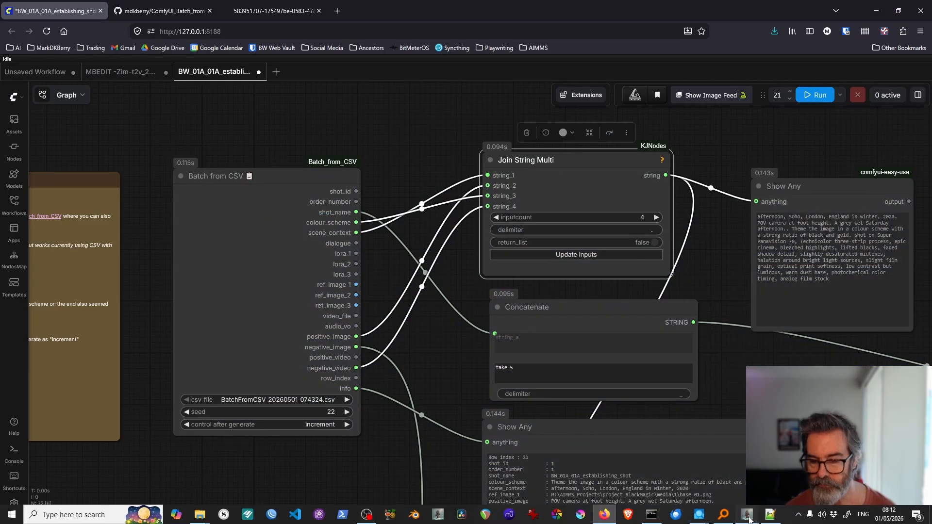
{"action": "left_click", "coordinate": [748, 518]}
{"action": "left_click", "coordinate": [757, 471]}
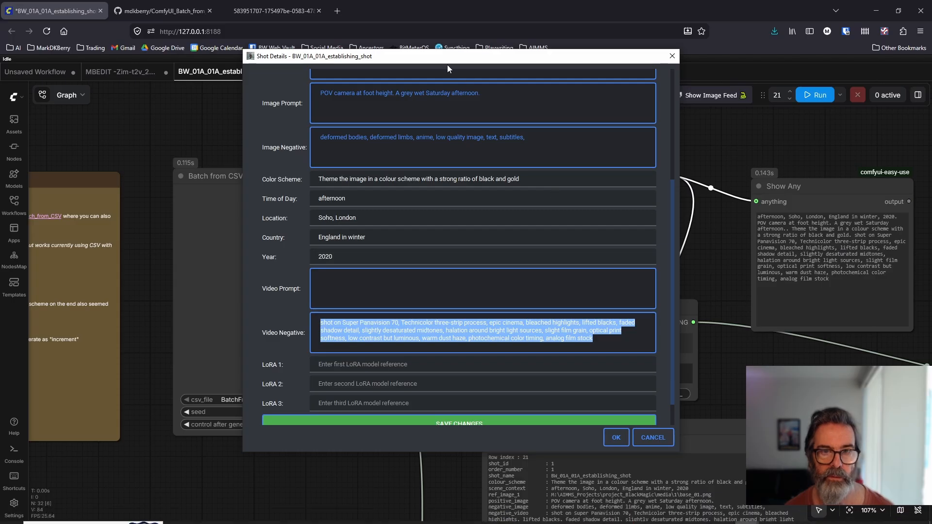
{"action": "left_click_drag", "start_coordinate": [447, 65], "coordinate": [629, 83]}
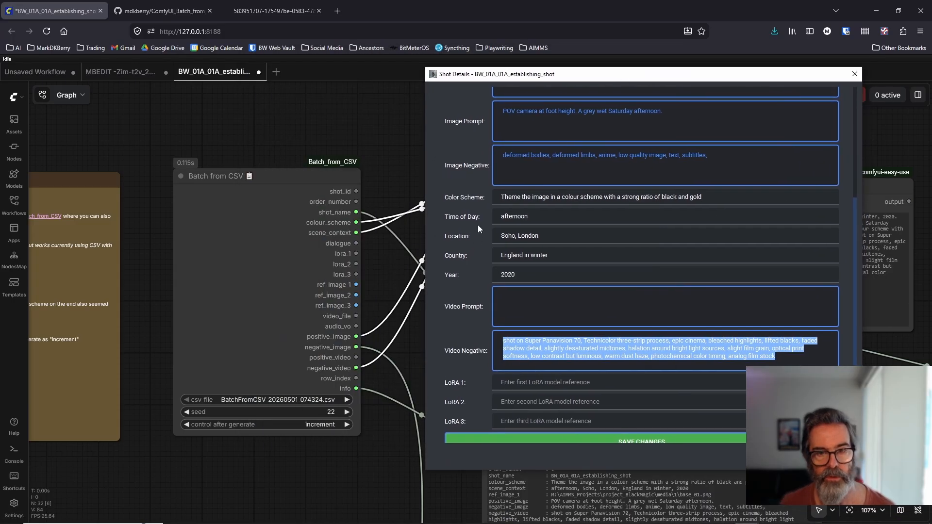
Step: Compare the Shot Name and Order Number fields with the Batch from CSV outputs, and move the details window away from the Join String Multi node
{"action": "scroll", "coordinate": [474, 202], "scroll_direction": "up", "scroll_amount": 3}
{"action": "double_click", "coordinate": [569, 137]}
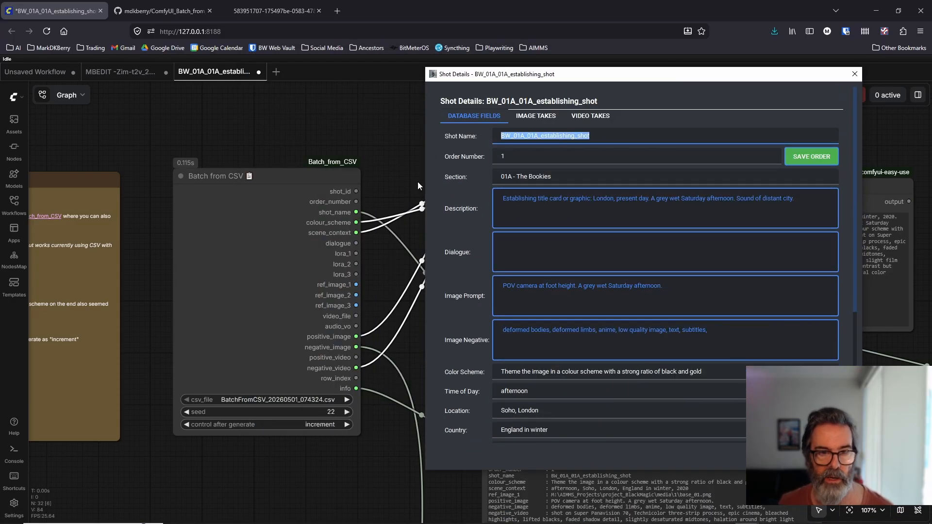
{"action": "left_click", "coordinate": [517, 157]}
{"action": "left_click_drag", "start_coordinate": [577, 74], "coordinate": [104, 87]}
{"action": "left_click", "coordinate": [524, 370]}
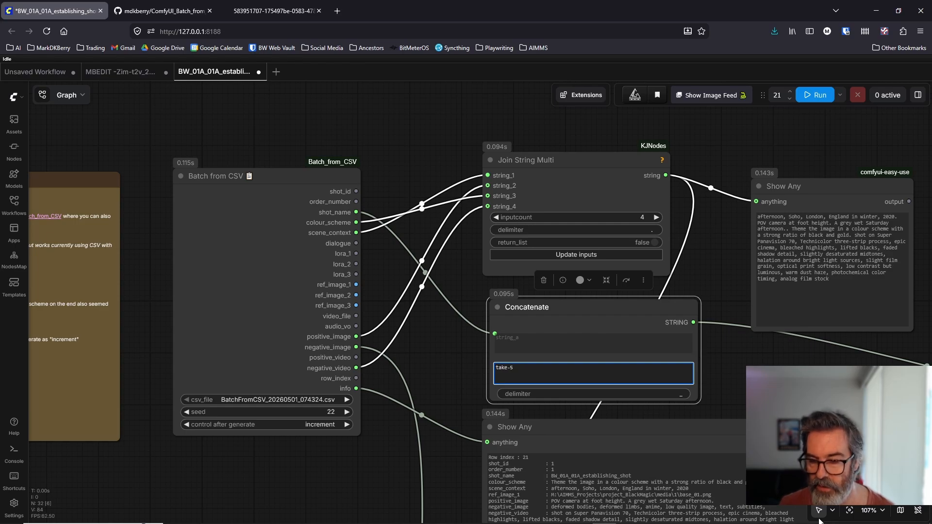
Step: Bring the establishing shot's details back beside the Batch from CSV node and highlight the Color Scheme text
{"action": "mouse_move", "coordinate": [809, 522]}
{"action": "mouse_move", "coordinate": [747, 515]}
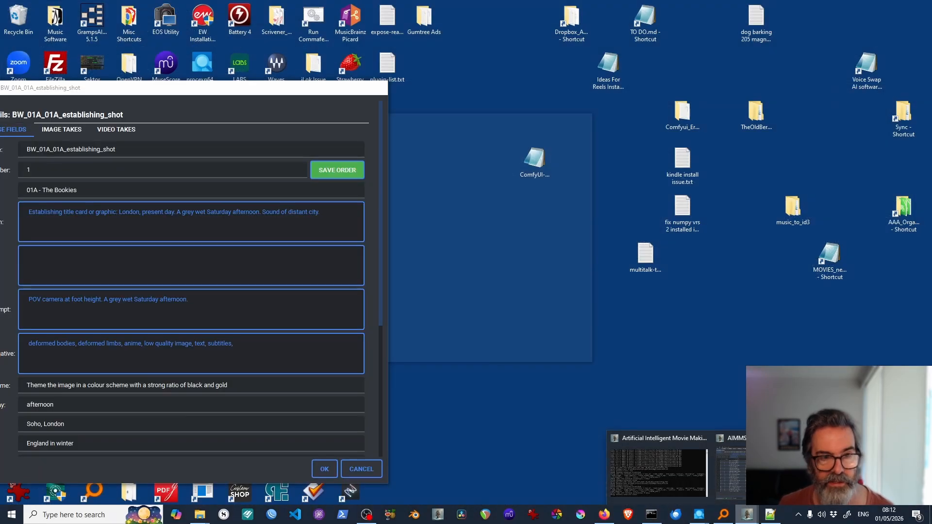
{"action": "left_click", "coordinate": [730, 466]}
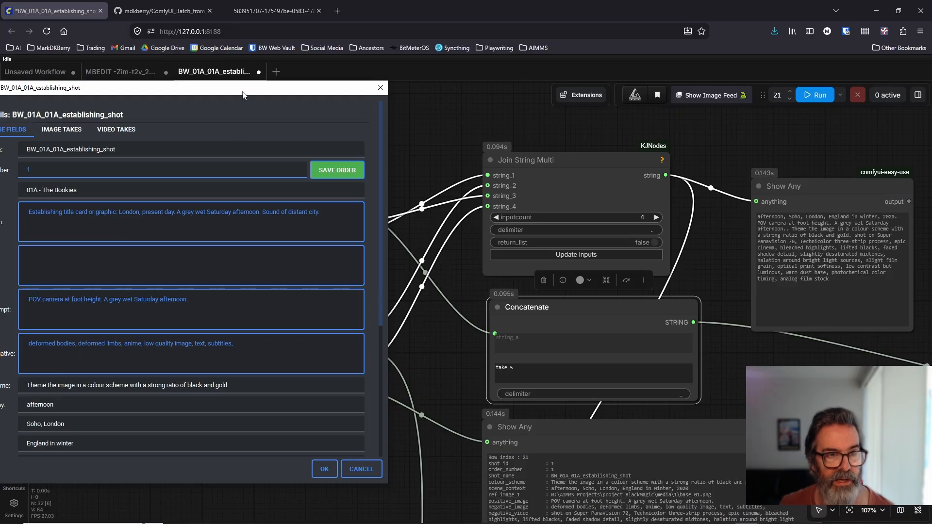
{"action": "left_click_drag", "start_coordinate": [242, 93], "coordinate": [736, 96]}
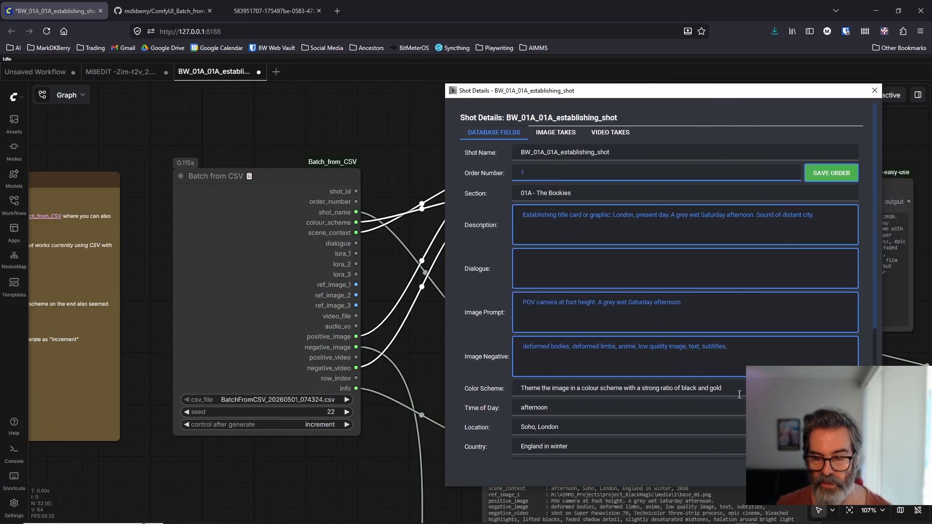
{"action": "left_click_drag", "start_coordinate": [739, 395], "coordinate": [521, 384]}
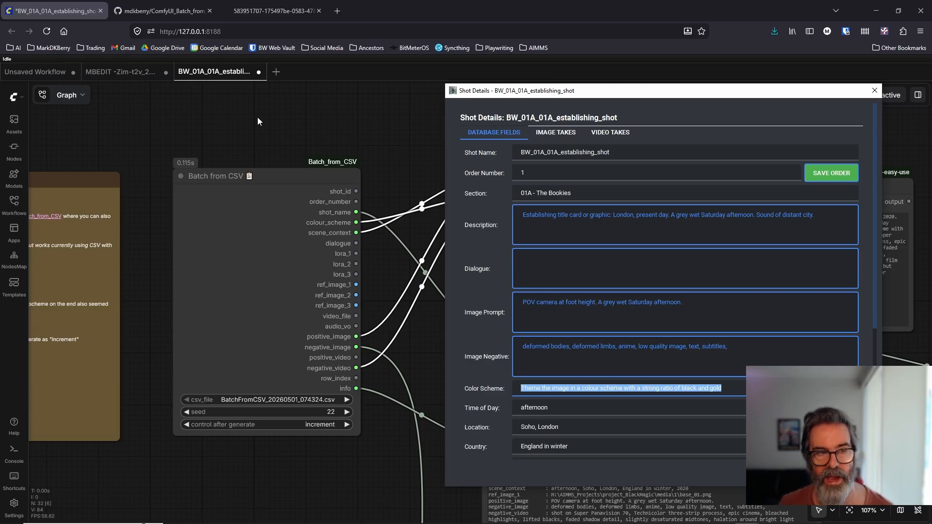
Step: Locate the Export to "Batch from CSV" command in AIMMS Storyboard Manager, and return to the shot details over the ComfyUI workflow
{"action": "mouse_move", "coordinate": [746, 515]}
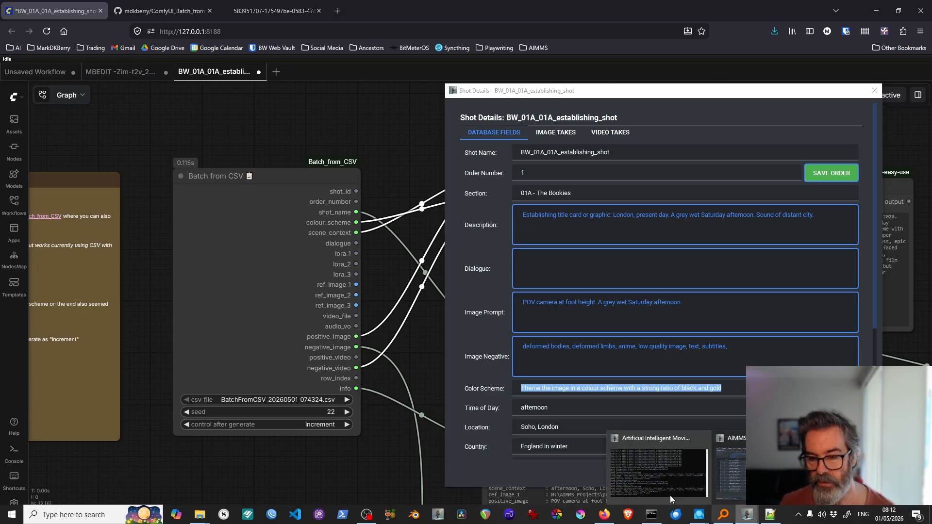
{"action": "left_click", "coordinate": [759, 470]}
{"action": "left_click", "coordinate": [12, 18]}
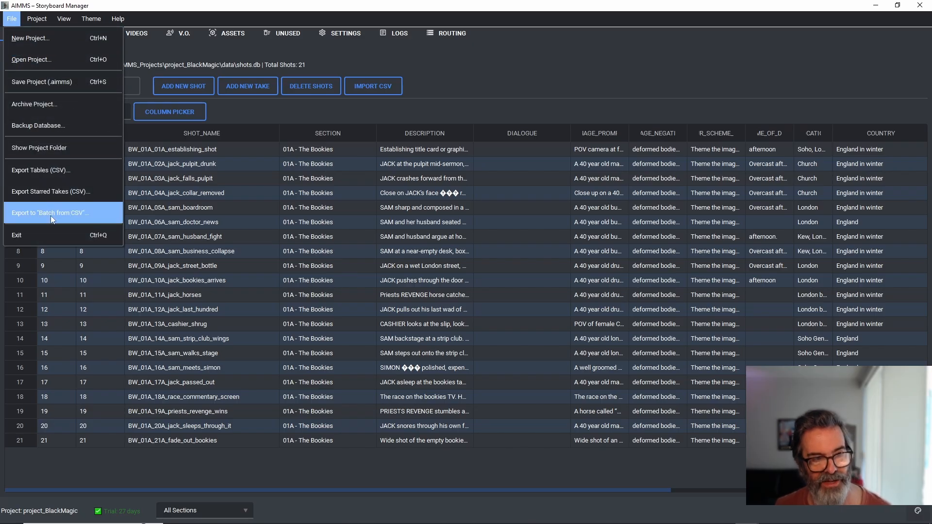
{"action": "left_click", "coordinate": [877, 9]}
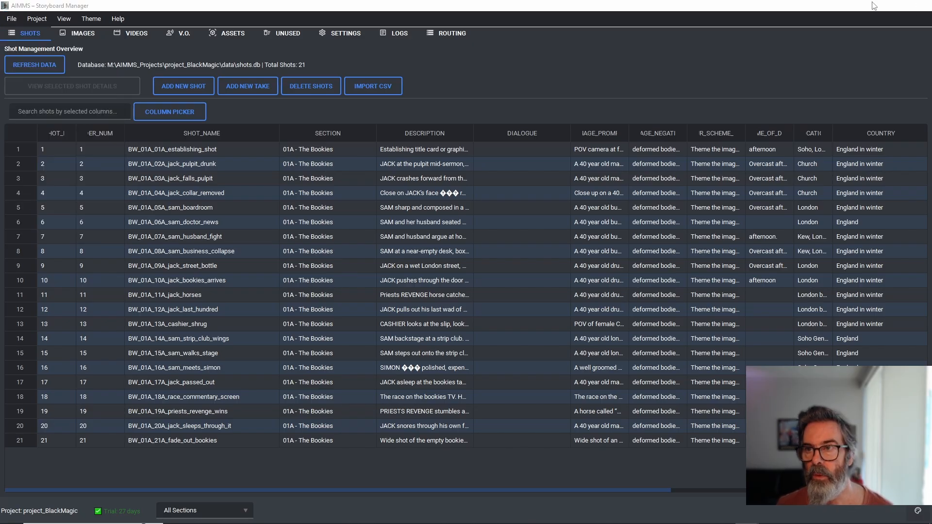
{"action": "left_click", "coordinate": [877, 9]}
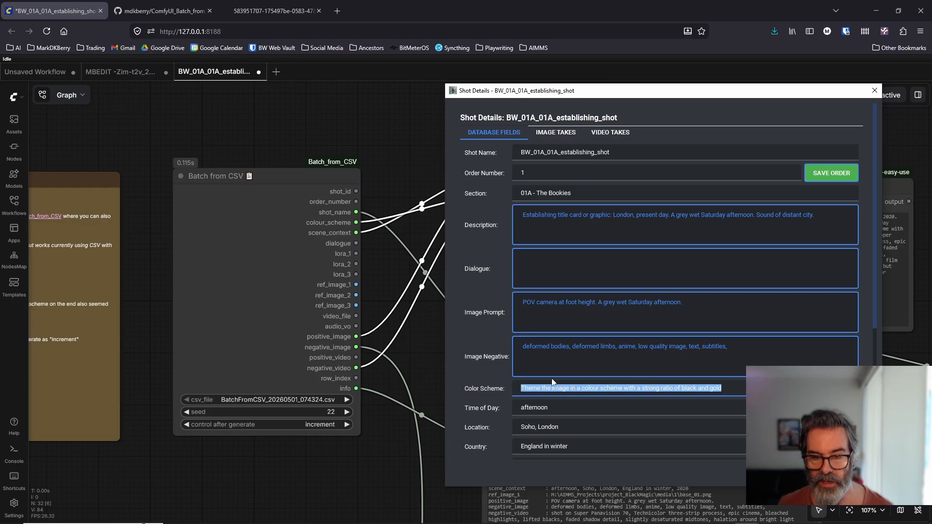
Step: Examine the Image Prompt alongside the shot's color, location and Video Negative fields, and return to the ComfyUI workflow
{"action": "scroll", "coordinate": [502, 388], "scroll_direction": "down", "scroll_amount": 2}
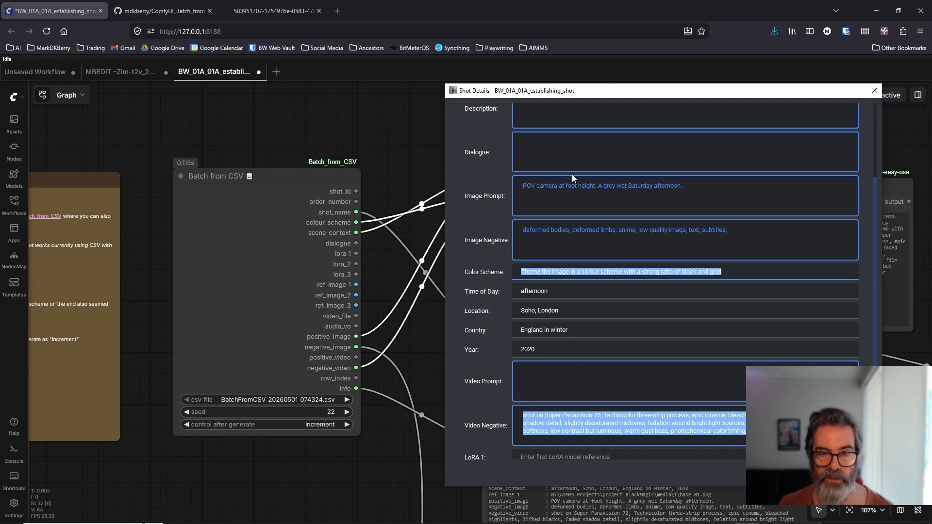
{"action": "left_click_drag", "start_coordinate": [702, 190], "coordinate": [494, 189]}
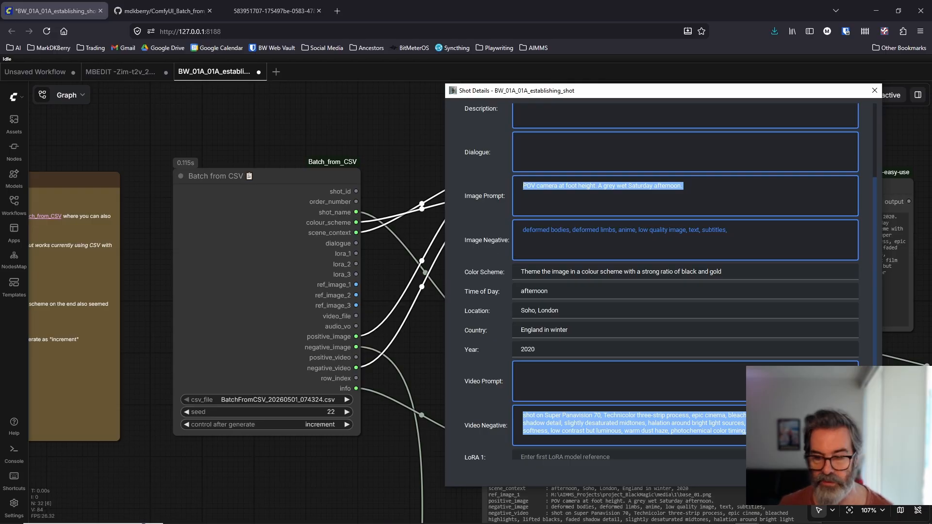
{"action": "key", "text": "Escape"}
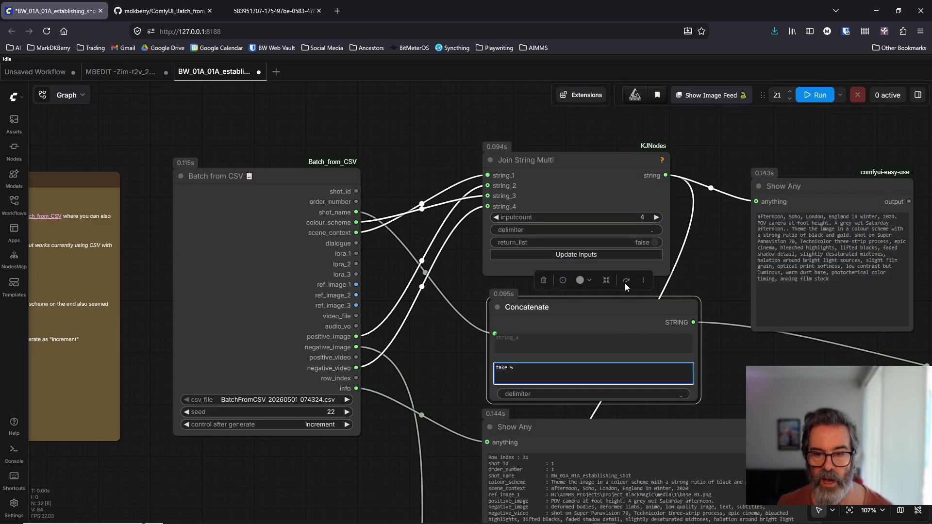
Step: Examine the combined prompt in the Show Any node fed by Join String Multi and compare it with the CLIP Text Encode prompt
{"action": "left_click_drag", "start_coordinate": [700, 278], "coordinate": [559, 275]}
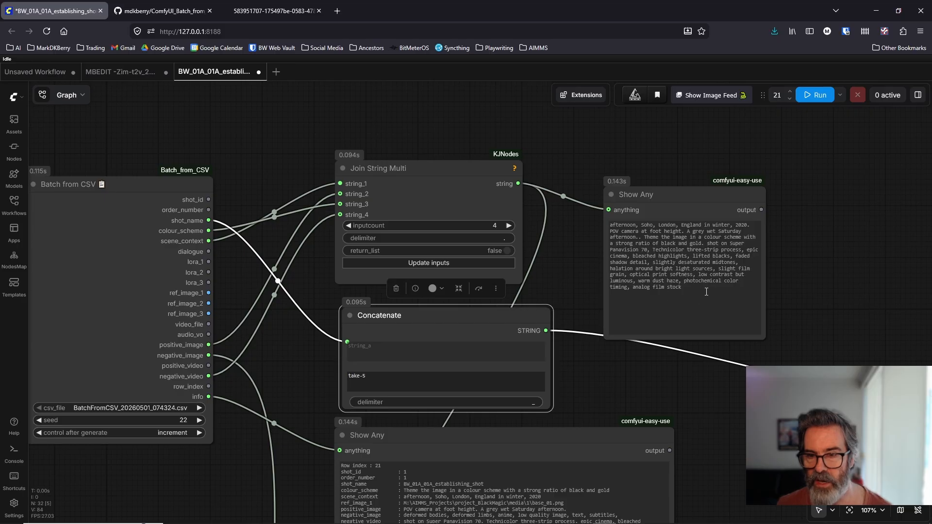
{"action": "left_click_drag", "start_coordinate": [706, 291], "coordinate": [602, 222]}
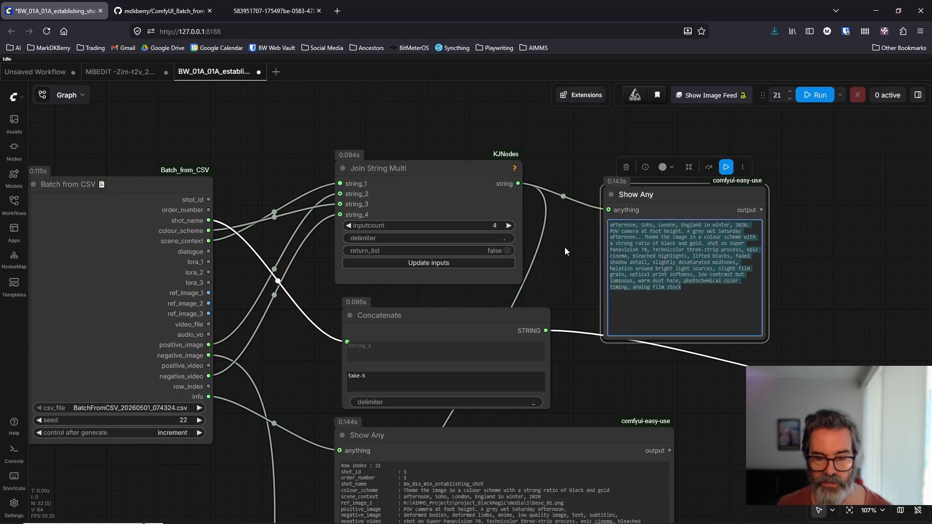
{"action": "left_click_drag", "start_coordinate": [305, 482], "coordinate": [373, 135]}
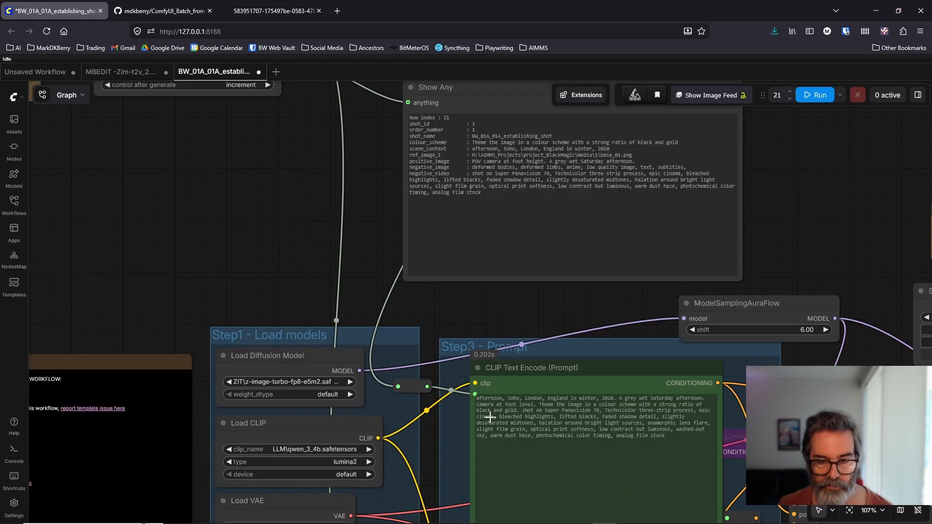
{"action": "left_click_drag", "start_coordinate": [768, 239], "coordinate": [556, 473]}
{"action": "left_click_drag", "start_coordinate": [656, 214], "coordinate": [662, 311]}
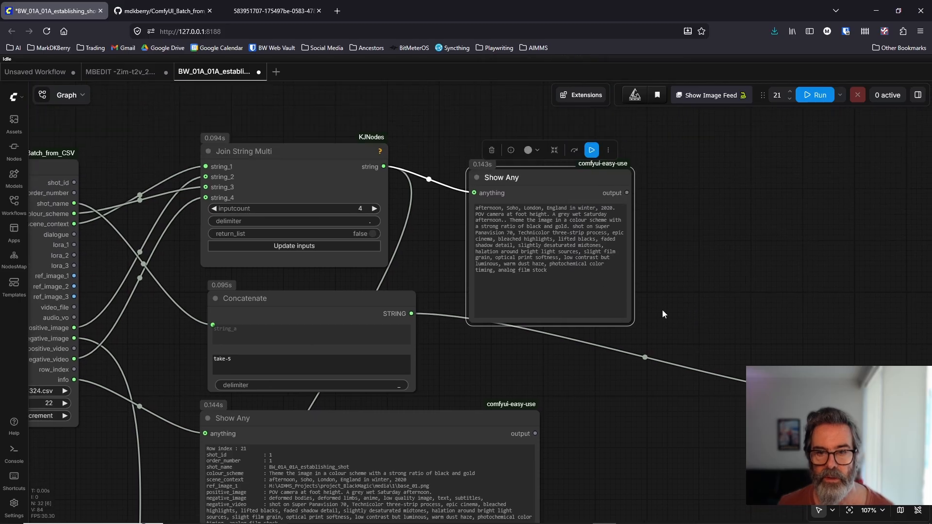
{"action": "left_click_drag", "start_coordinate": [577, 276], "coordinate": [461, 205]}
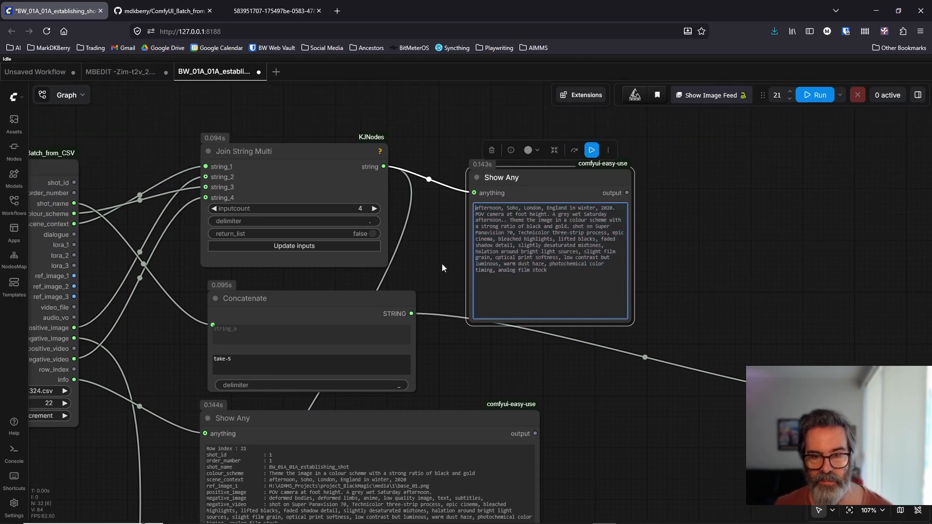
Step: Examine the full row details in the Show Any node connected to the Batch from CSV info output
{"action": "left_click_drag", "start_coordinate": [461, 363], "coordinate": [576, 267]}
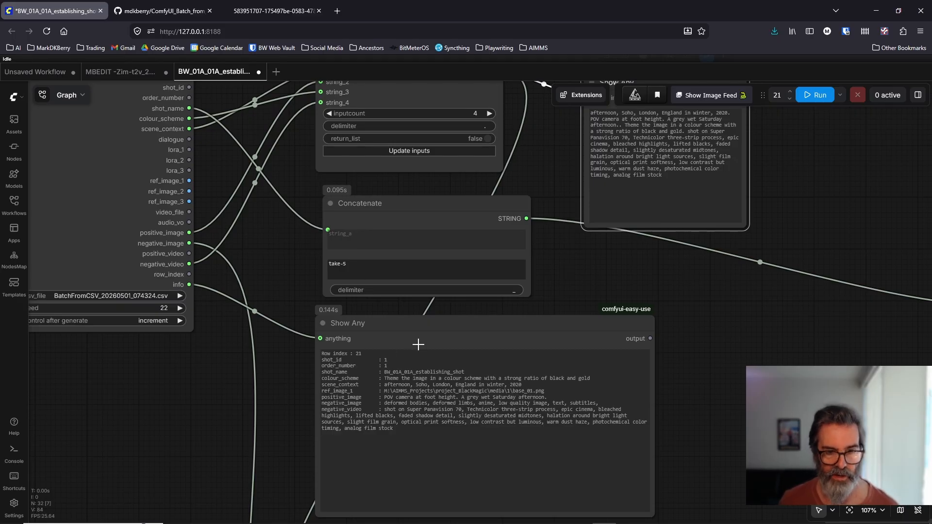
{"action": "left_click_drag", "start_coordinate": [399, 430], "coordinate": [300, 340]}
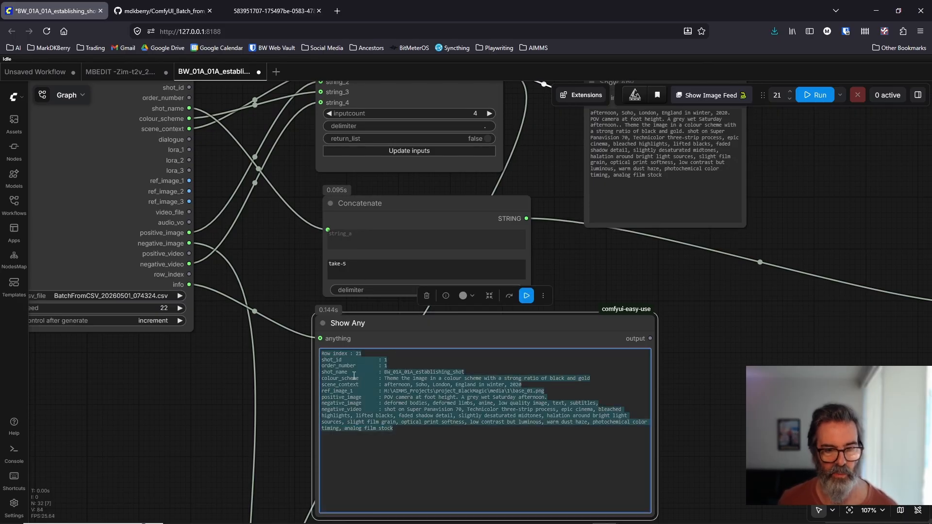
{"action": "left_click_drag", "start_coordinate": [292, 235], "coordinate": [421, 315]}
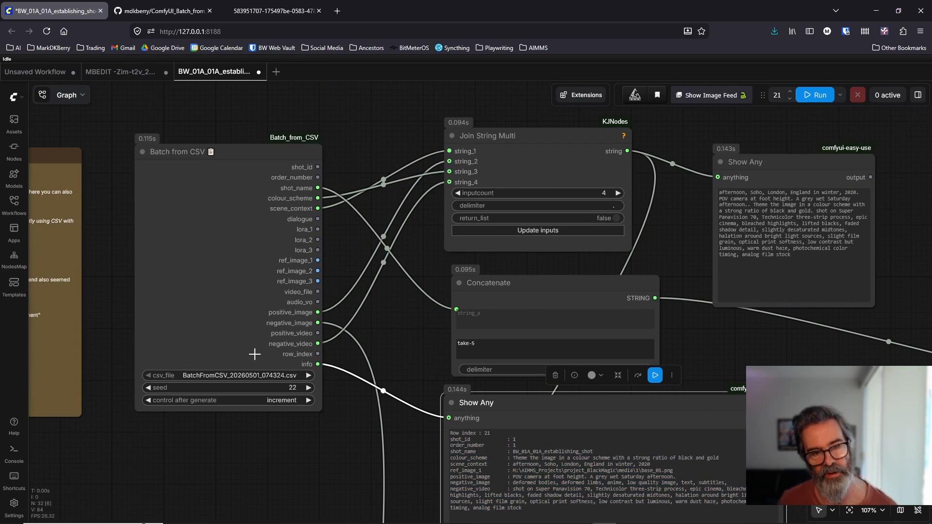
{"action": "left_click_drag", "start_coordinate": [400, 371], "coordinate": [373, 321]}
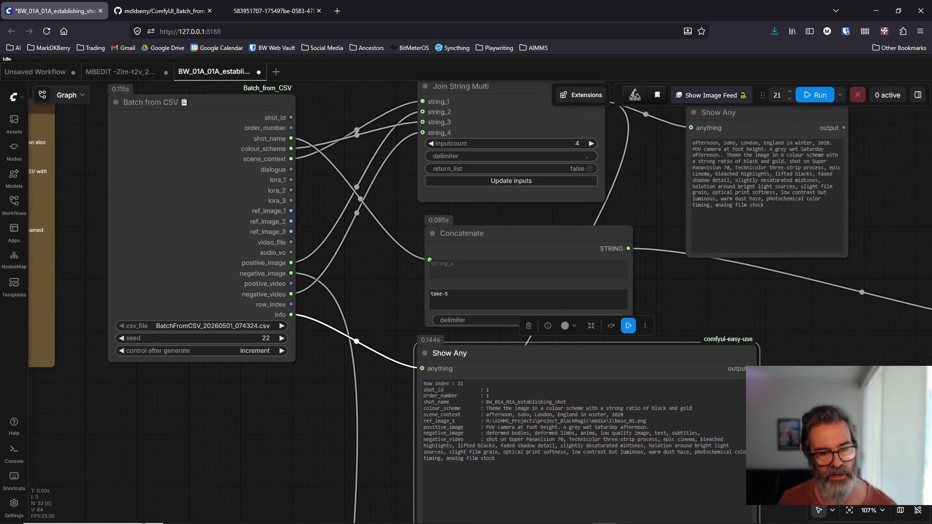
Step: Open the establishing shot's take3 PNG from File Explorer's output folder in Notepad++ and examine the prompt text embedded in its metadata
{"action": "mouse_move", "coordinate": [245, 516]}
{"action": "mouse_move", "coordinate": [202, 520]}
{"action": "left_click", "coordinate": [146, 466]}
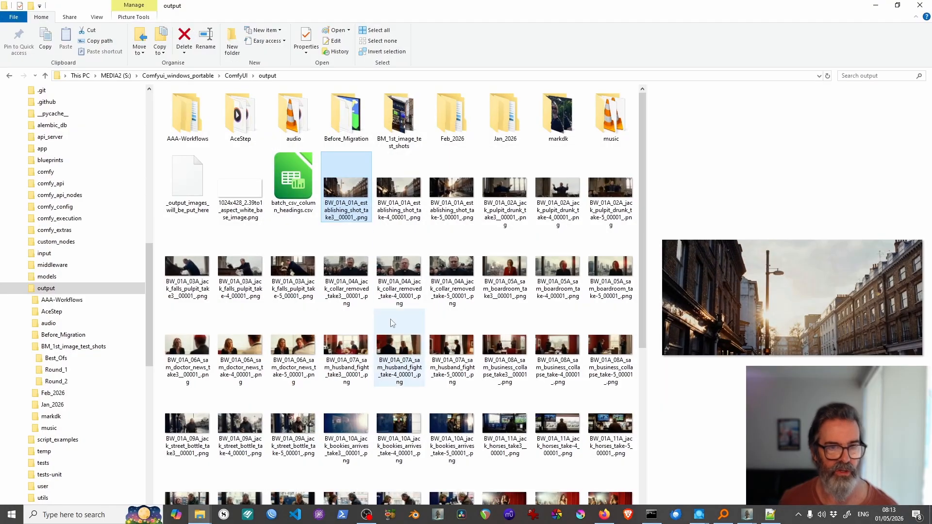
{"action": "right_click", "coordinate": [361, 196]}
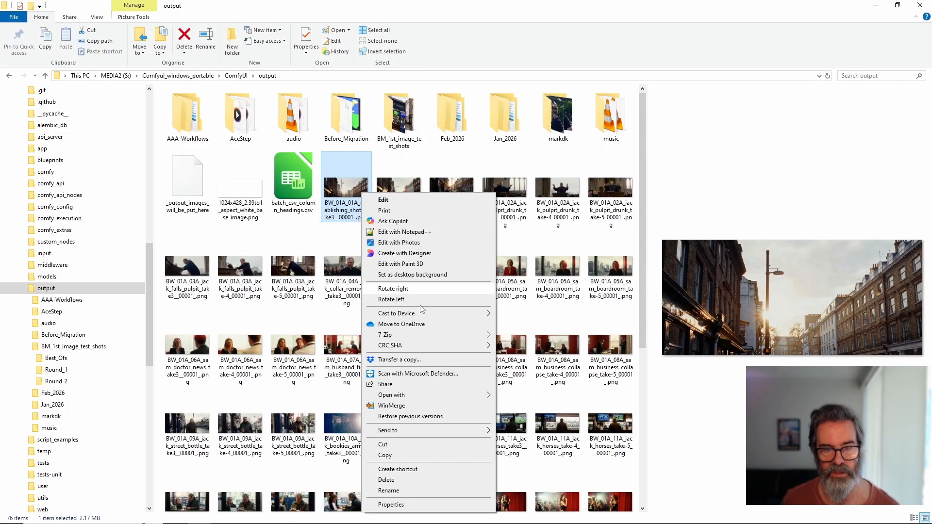
{"action": "left_click", "coordinate": [427, 232]}
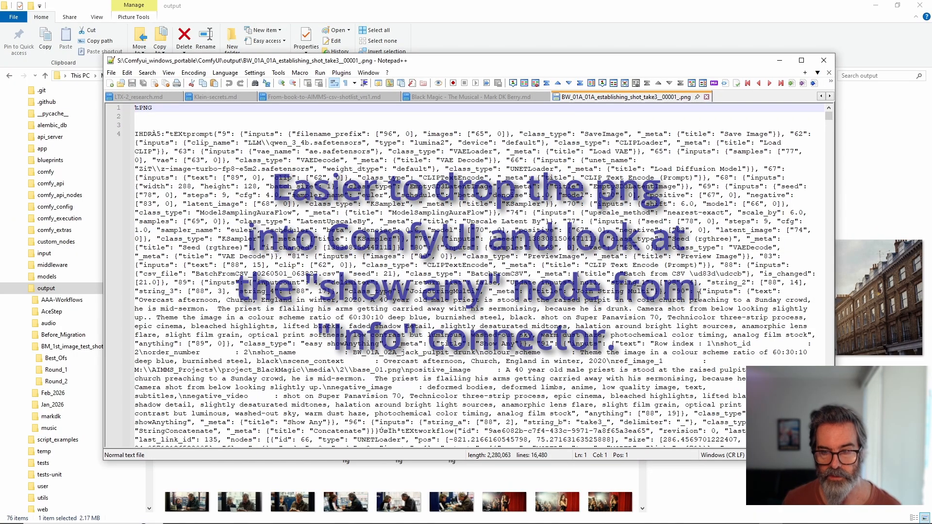
{"action": "left_click_drag", "start_coordinate": [698, 293], "coordinate": [821, 335]}
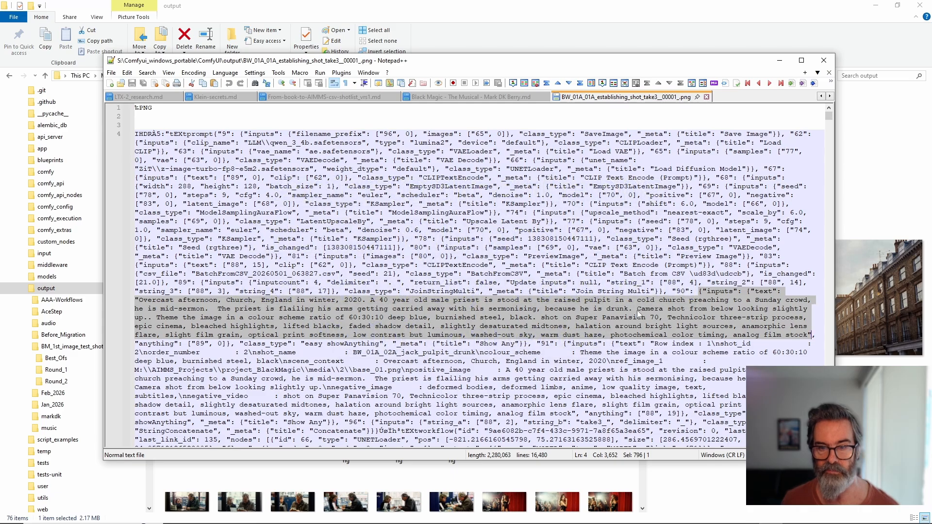
{"action": "left_click", "coordinate": [779, 60]}
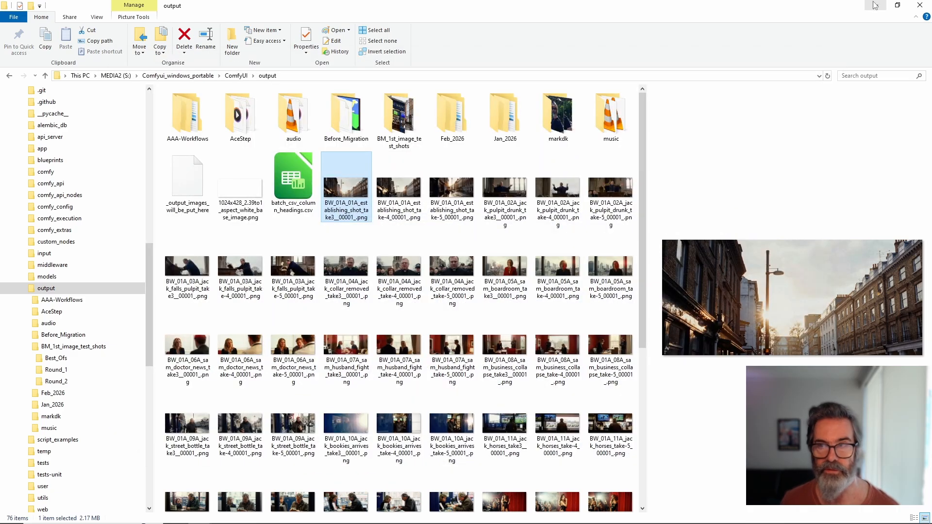
Step: Return to the ComfyUI workflow and examine how Join String Multi combines the Batch from CSV fields into the Show Any prompt
{"action": "left_click", "coordinate": [875, 6]}
{"action": "left_click_drag", "start_coordinate": [379, 301], "coordinate": [386, 274]}
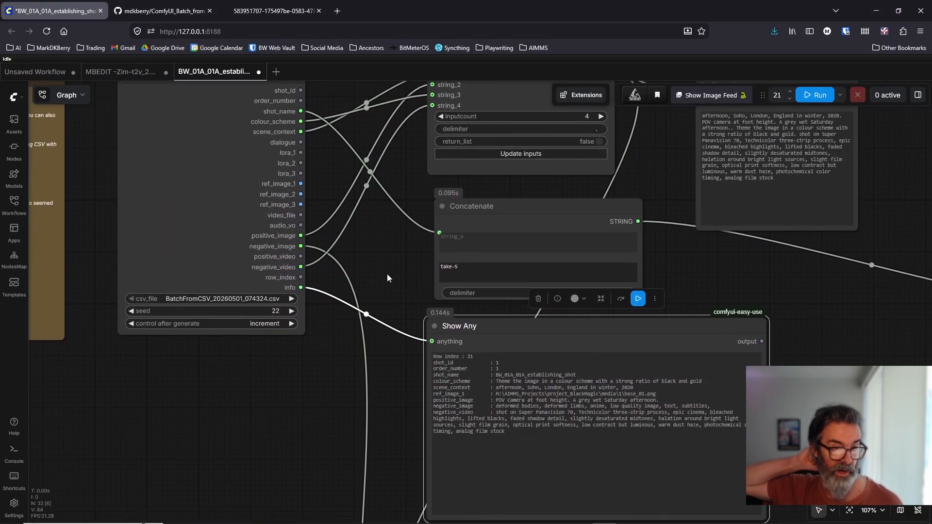
{"action": "scroll", "coordinate": [388, 278], "scroll_direction": "down", "scroll_amount": 2}
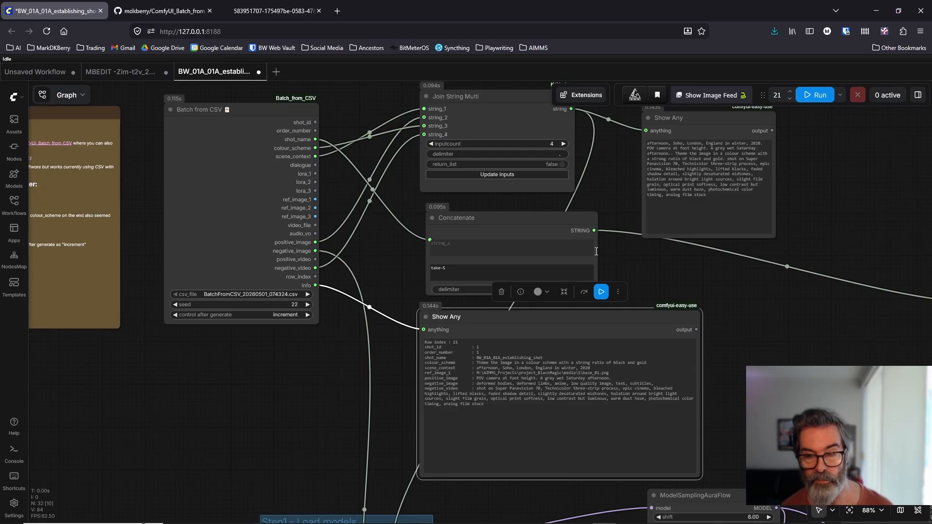
{"action": "left_click_drag", "start_coordinate": [674, 259], "coordinate": [618, 297]}
{"action": "scroll", "coordinate": [556, 223], "scroll_direction": "up", "scroll_amount": 1}
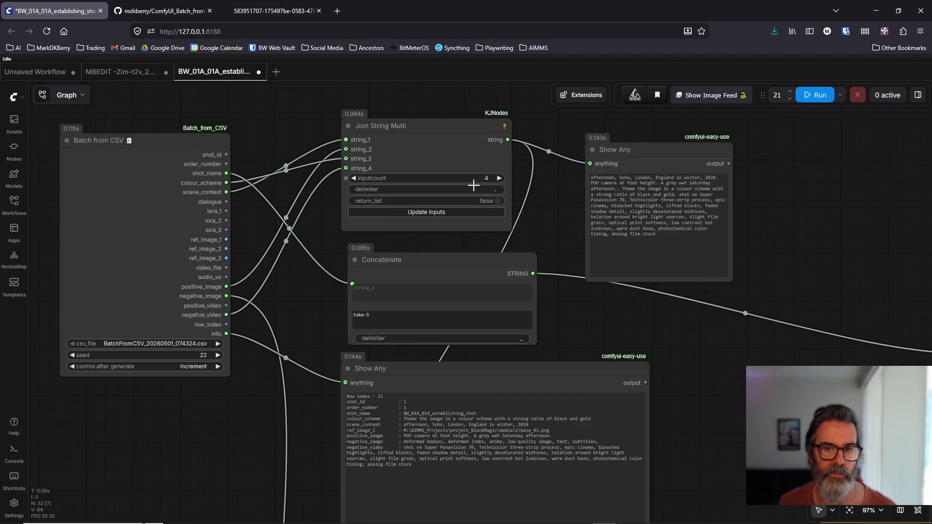
{"action": "left_click_drag", "start_coordinate": [422, 141], "coordinate": [433, 137]}
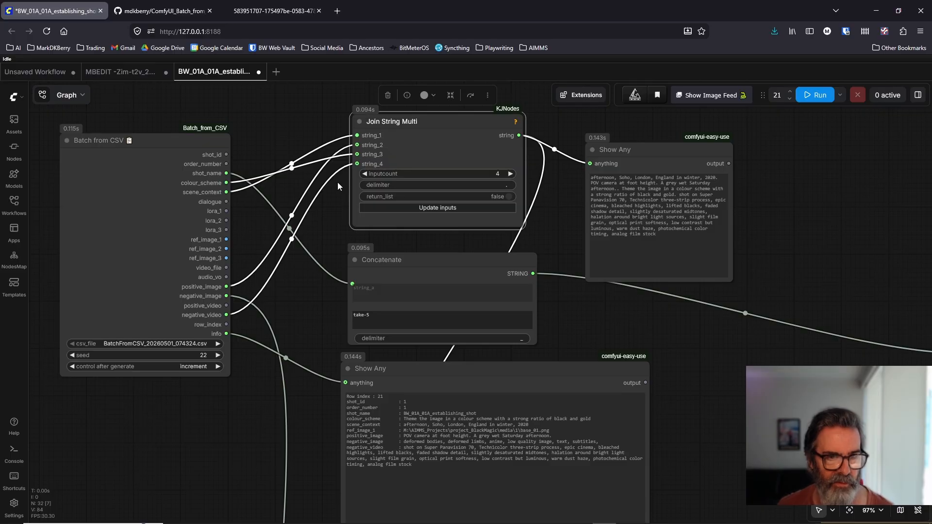
{"action": "left_click", "coordinate": [660, 235]}
{"action": "key", "text": "ctrl+a"}
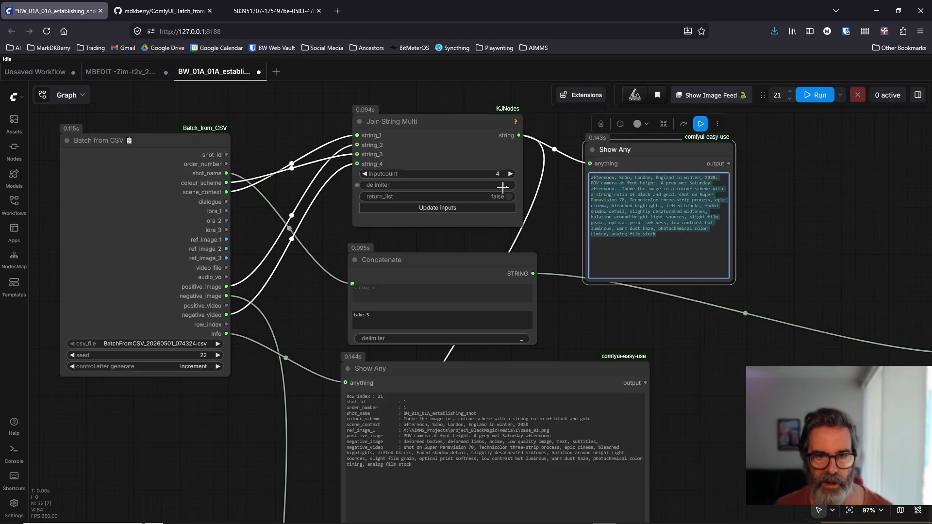
{"action": "left_click", "coordinate": [624, 190]}
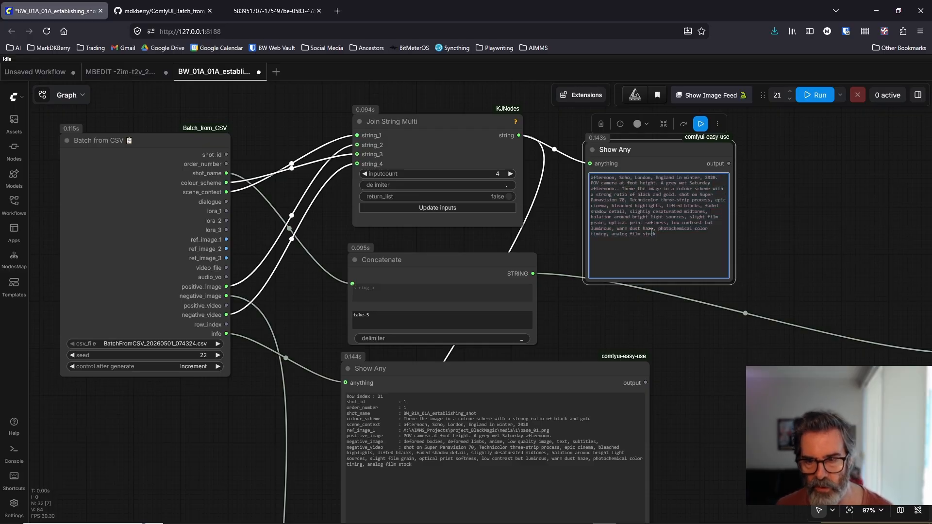
{"action": "key", "text": "ctrl+a"}
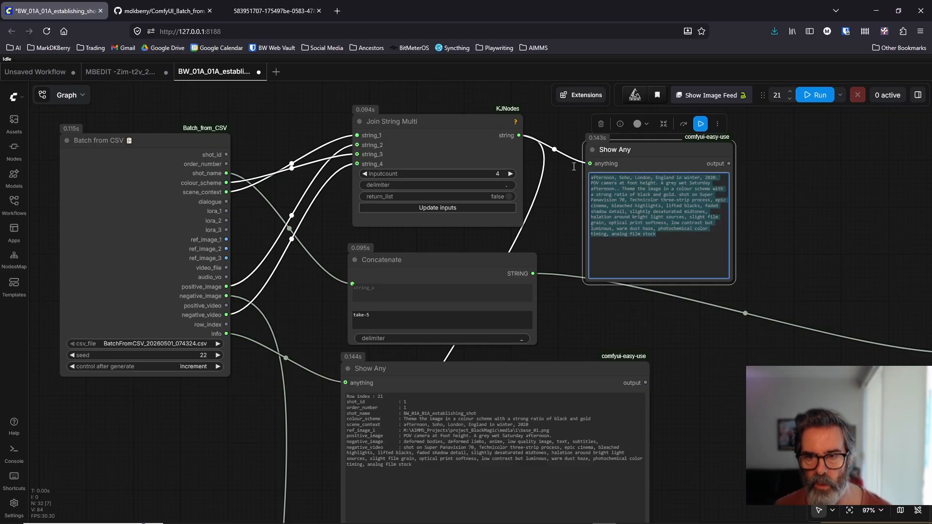
{"action": "left_click", "coordinate": [543, 230]}
Step: Examine the links from Batch from CSV down to the prompt and Save Image nodes, and switch to Storyboard Manager's shots table
{"action": "left_click_drag", "start_coordinate": [304, 329], "coordinate": [320, 283]}
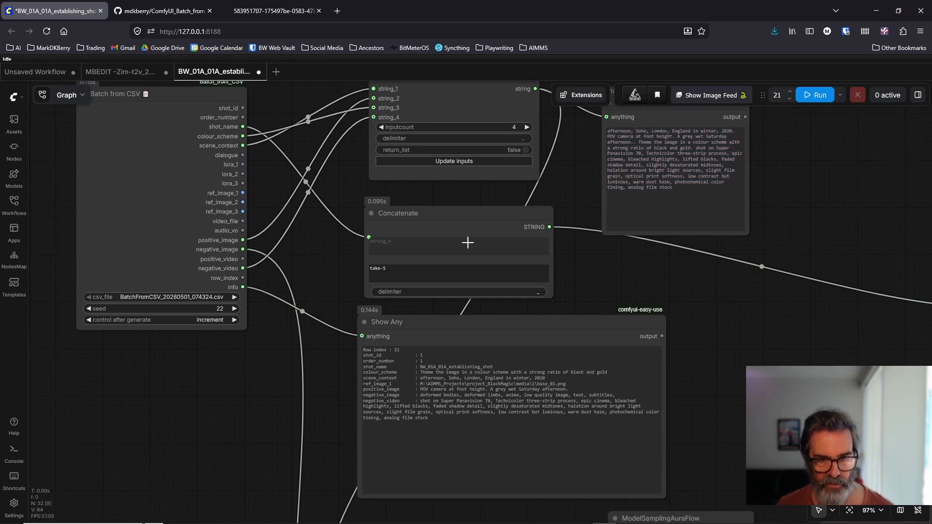
{"action": "left_click_drag", "start_coordinate": [285, 368], "coordinate": [337, 389]}
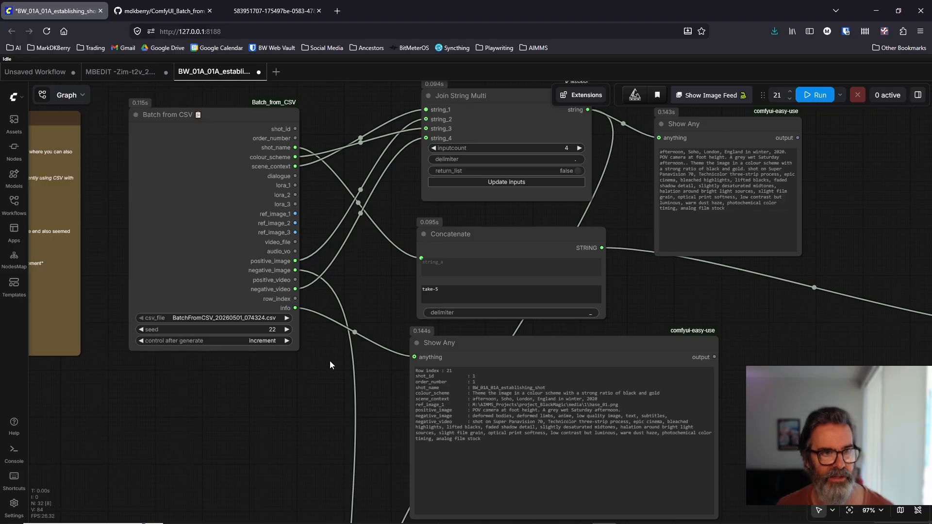
{"action": "scroll", "coordinate": [330, 365], "scroll_direction": "down", "scroll_amount": 4}
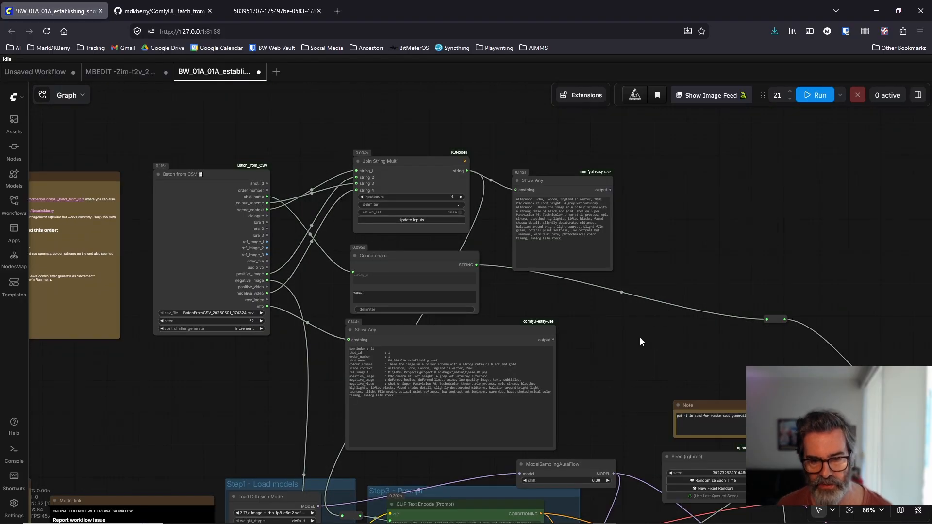
{"action": "left_click_drag", "start_coordinate": [639, 342], "coordinate": [578, 197]}
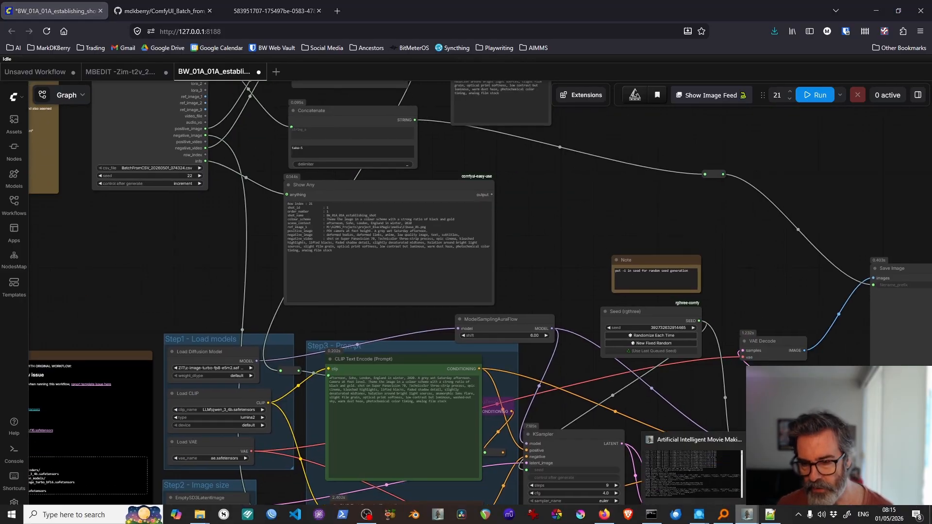
{"action": "left_click", "coordinate": [748, 515]}
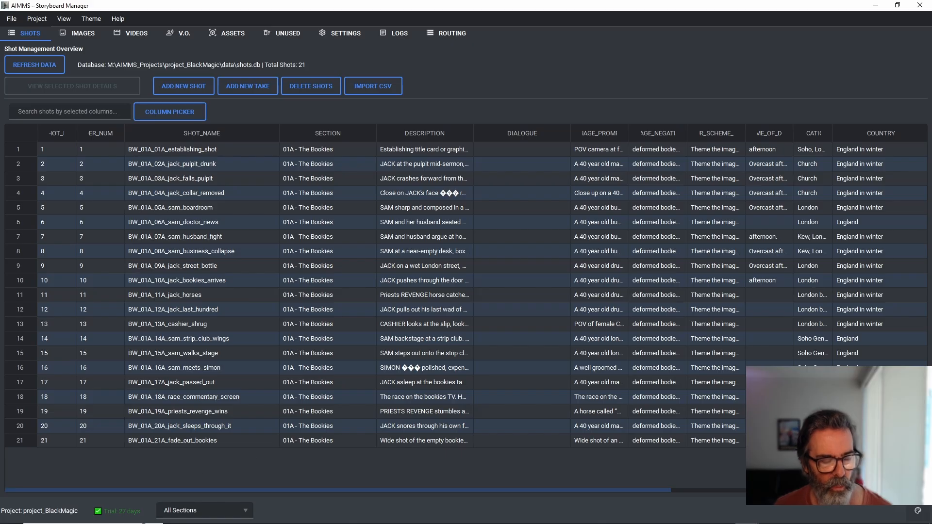
Step: Switch to File Explorer and open the Black_Magic_Musical_26 project folder inside Davinci
{"action": "mouse_move", "coordinate": [199, 515]}
{"action": "left_click", "coordinate": [236, 493]}
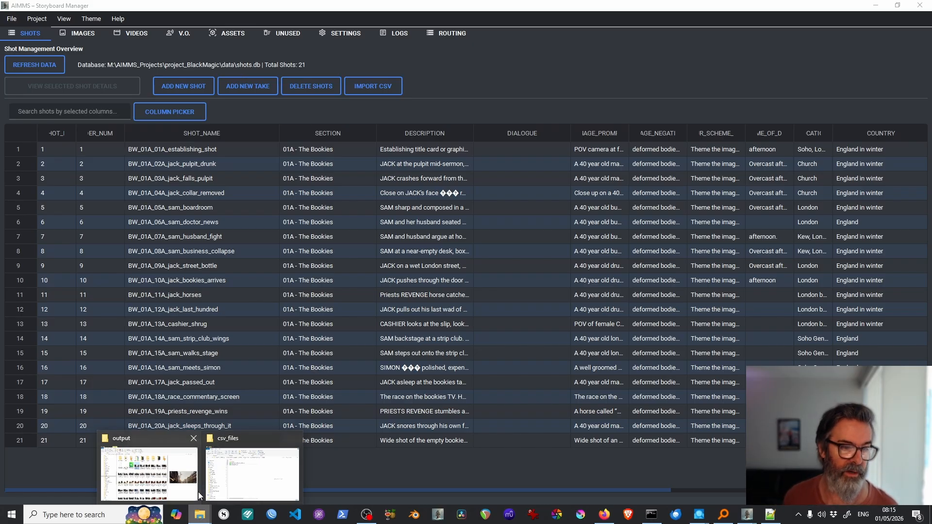
{"action": "mouse_move", "coordinate": [207, 499]}
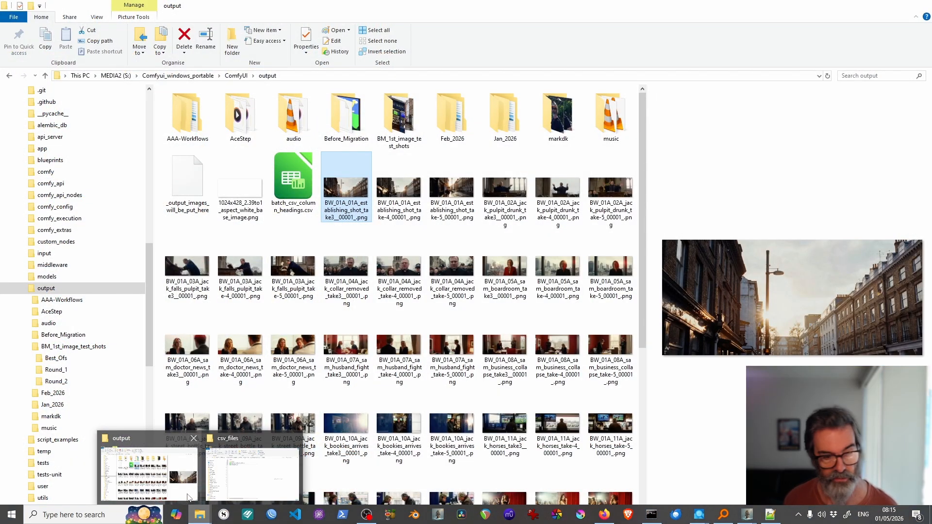
{"action": "left_click", "coordinate": [187, 497]}
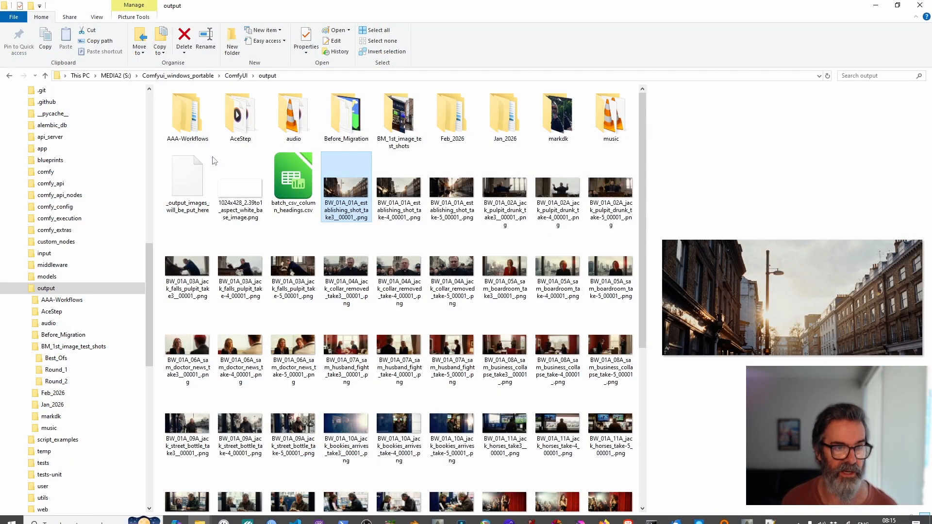
{"action": "scroll", "coordinate": [54, 226], "scroll_direction": "up", "scroll_amount": 10}
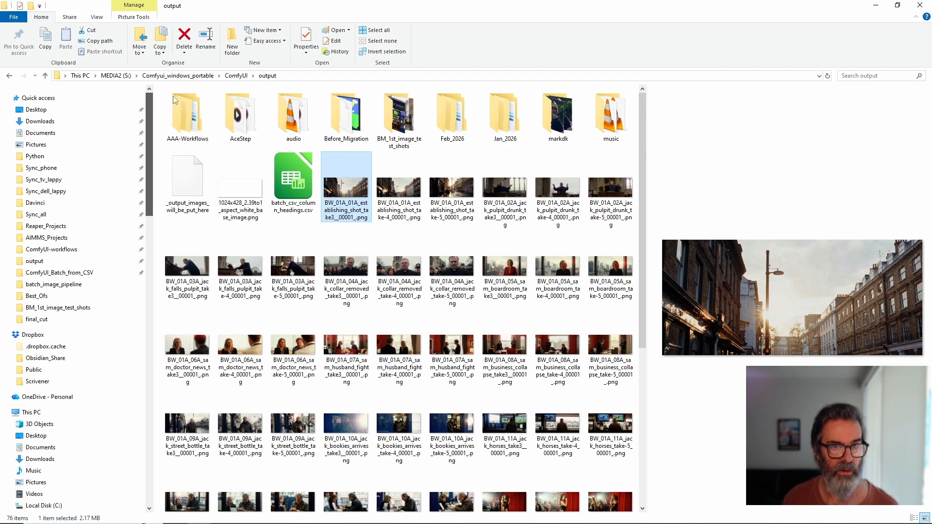
{"action": "left_click", "coordinate": [35, 203]}
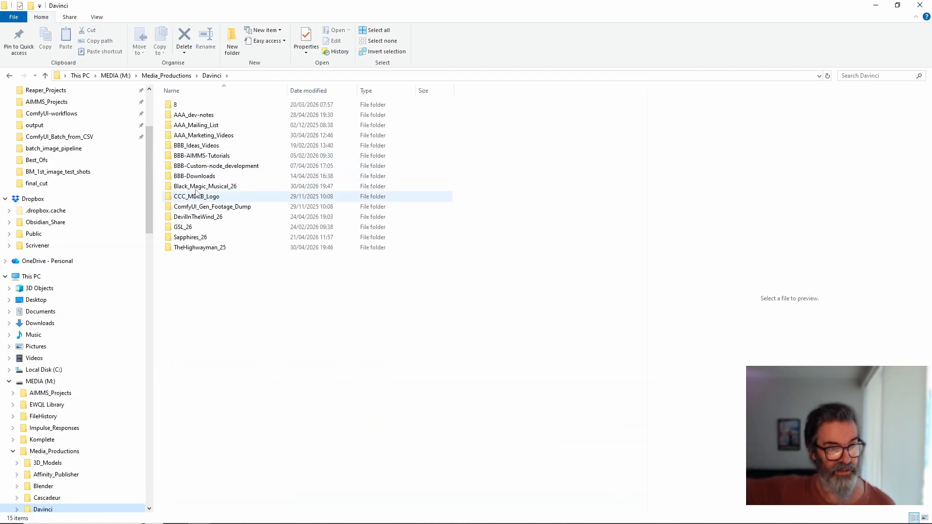
{"action": "double_click", "coordinate": [203, 186]}
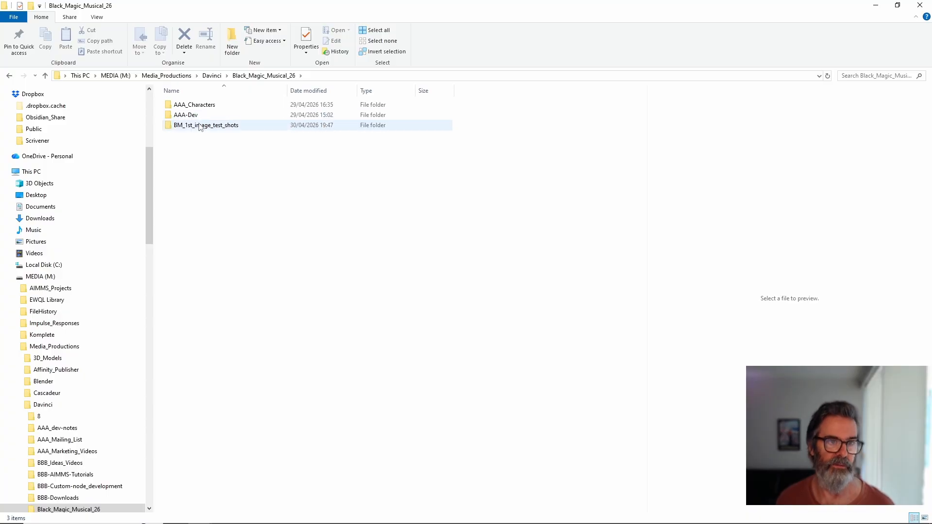
{"action": "double_click", "coordinate": [203, 130]}
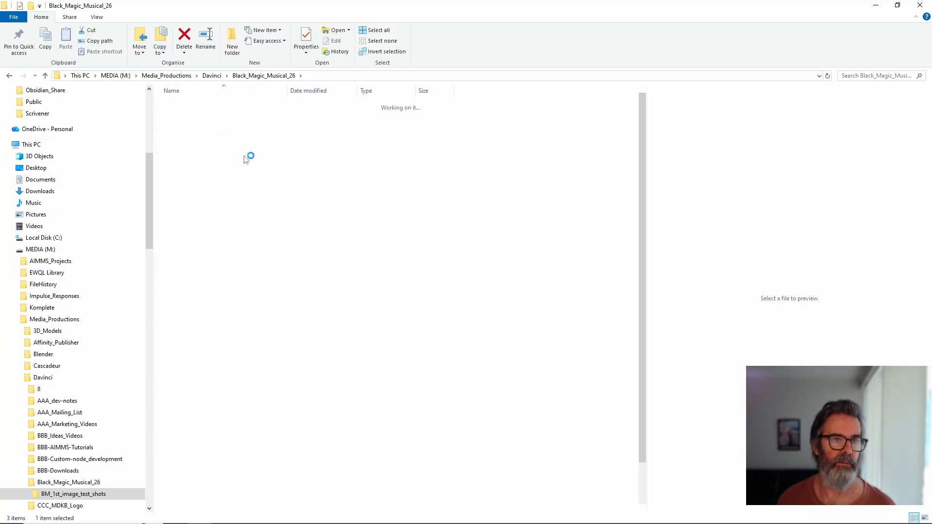
{"action": "left_click", "coordinate": [263, 76]}
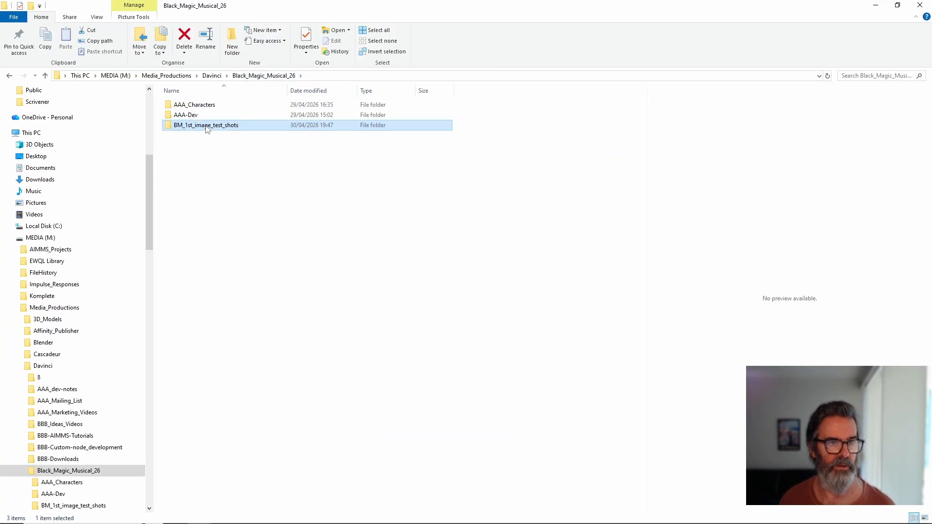
Step: Open BW_full_shotlist-143-shots_vrs1.csv from AAA-Dev's Shot_list folder in LibreOffice Calc, examine the shot rows and minimize it
{"action": "left_click", "coordinate": [193, 115]}
{"action": "double_click", "coordinate": [193, 116]}
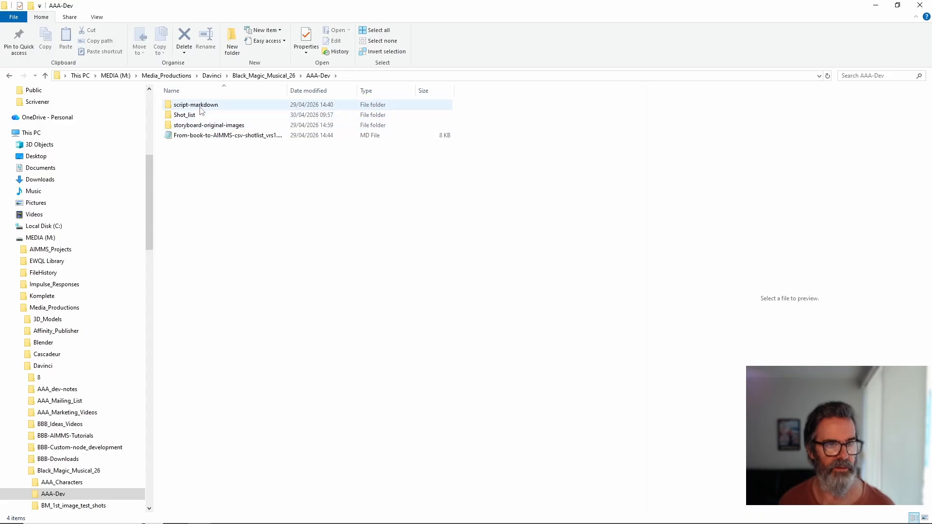
{"action": "double_click", "coordinate": [189, 116]}
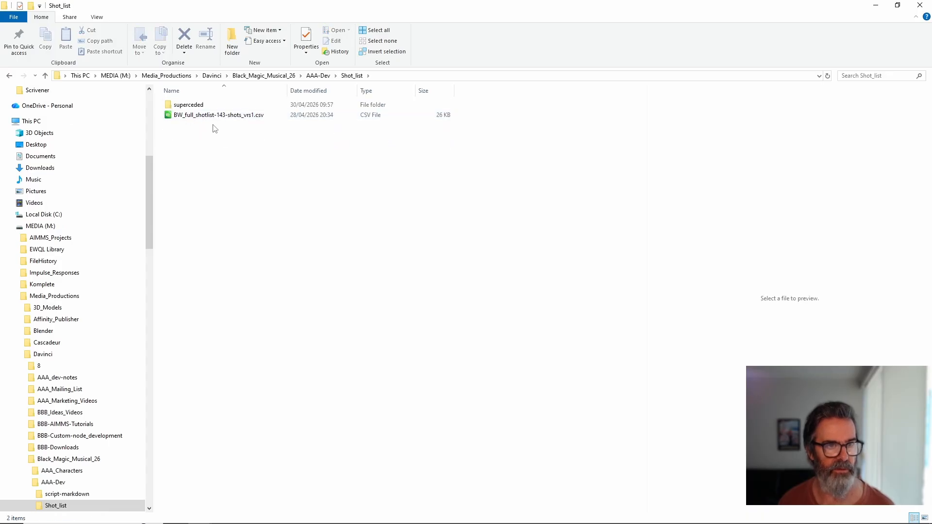
{"action": "left_click", "coordinate": [207, 118]}
{"action": "double_click", "coordinate": [207, 117]}
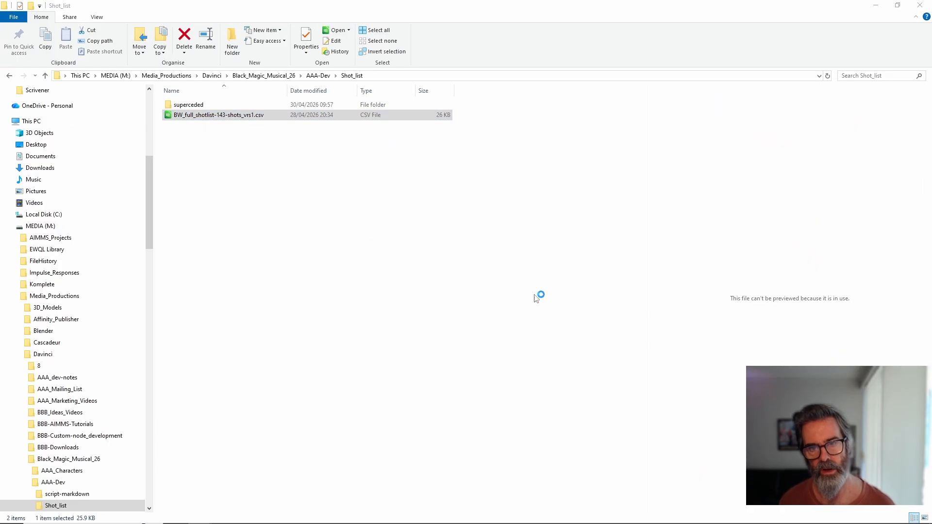
{"action": "left_click", "coordinate": [503, 397]}
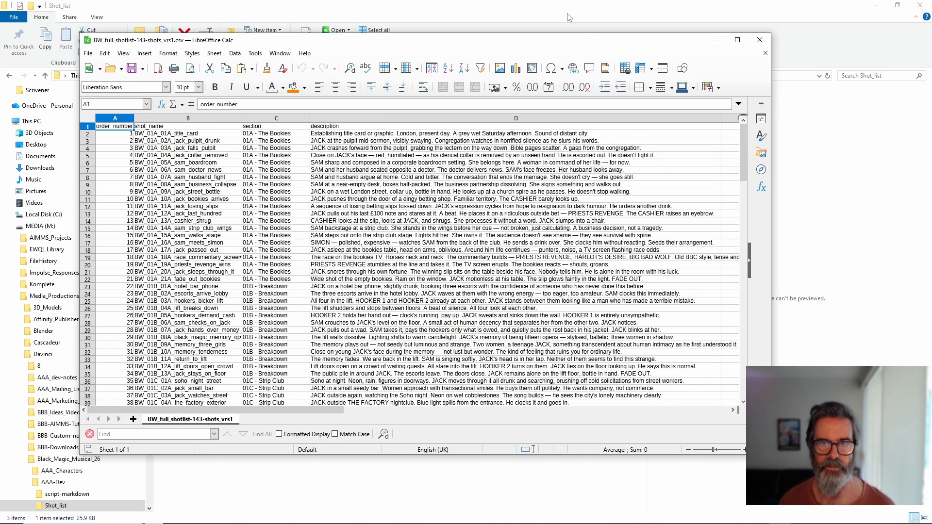
{"action": "left_click", "coordinate": [715, 40]}
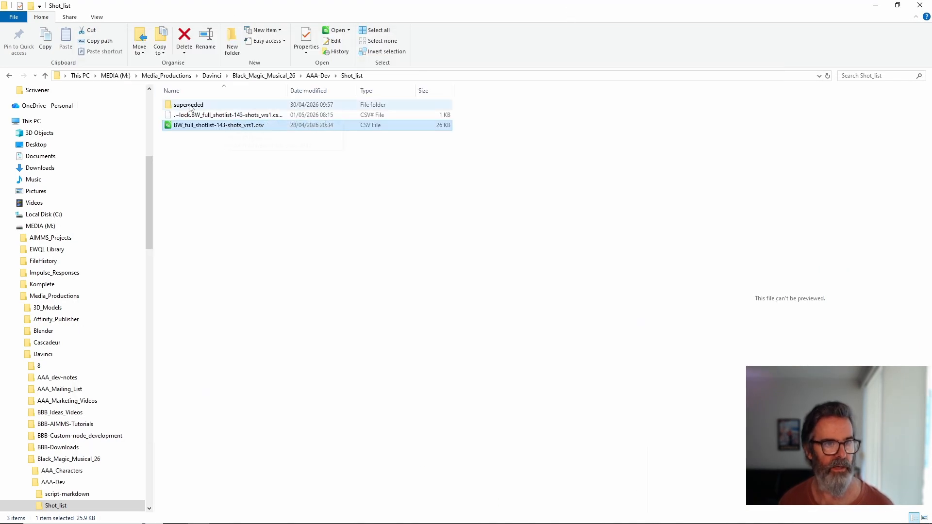
Step: Open the Black Magic - The Musical markdown script from AAA-Dev's script-markdown folder in Notepad++
{"action": "left_click", "coordinate": [318, 76]}
{"action": "left_click", "coordinate": [205, 106]}
{"action": "double_click", "coordinate": [206, 106]}
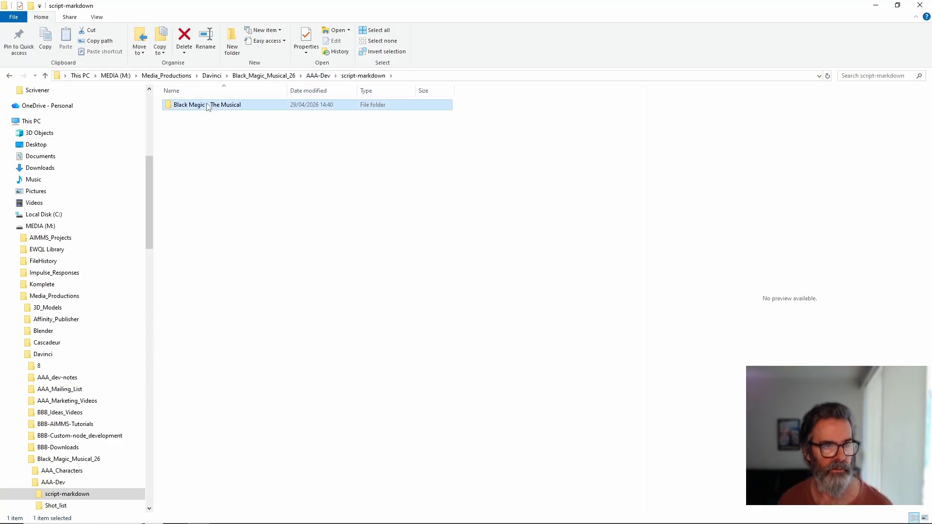
{"action": "double_click", "coordinate": [204, 107]}
{"action": "right_click", "coordinate": [206, 108]}
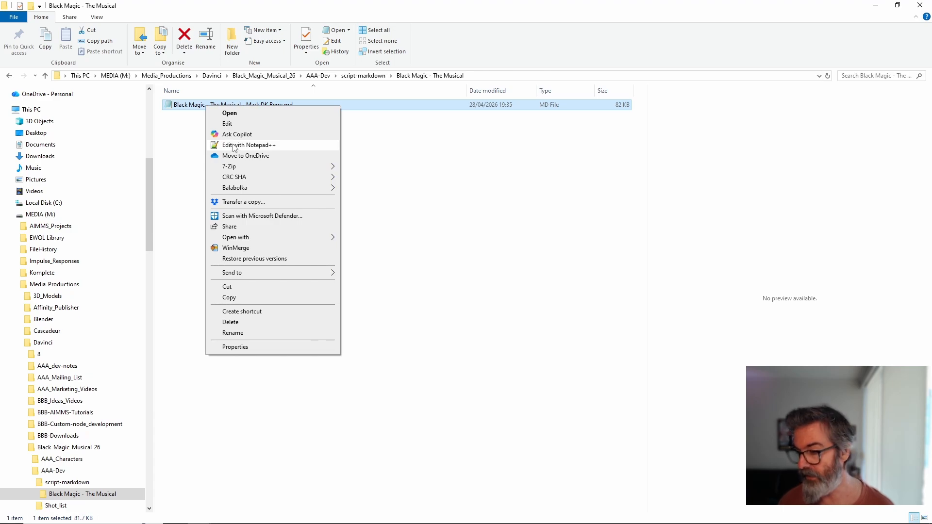
{"action": "left_click", "coordinate": [234, 145]}
Step: Examine the musical script's characters, contents list and logline, and close the file
{"action": "scroll", "coordinate": [259, 182], "scroll_direction": "up", "scroll_amount": 10}
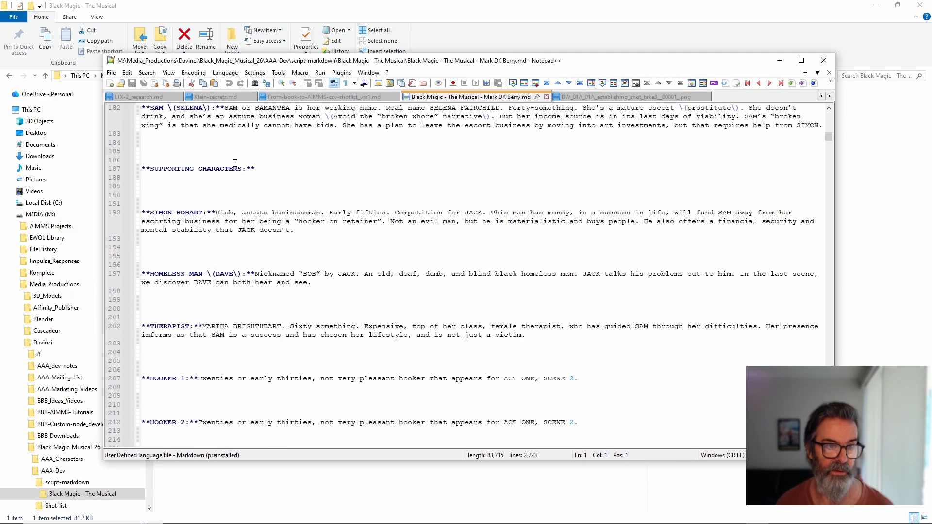
{"action": "scroll", "coordinate": [735, 138], "scroll_direction": "up", "scroll_amount": 12}
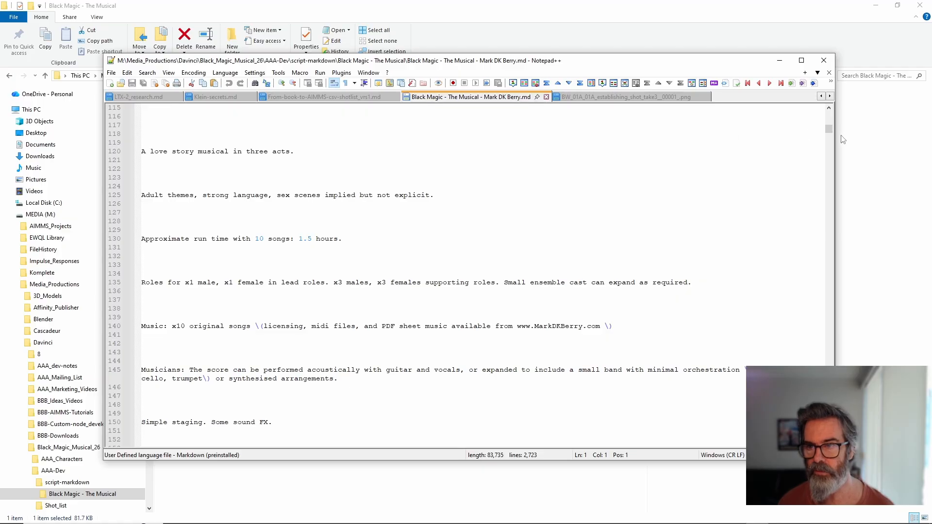
{"action": "left_click_drag", "start_coordinate": [828, 128], "coordinate": [829, 109]}
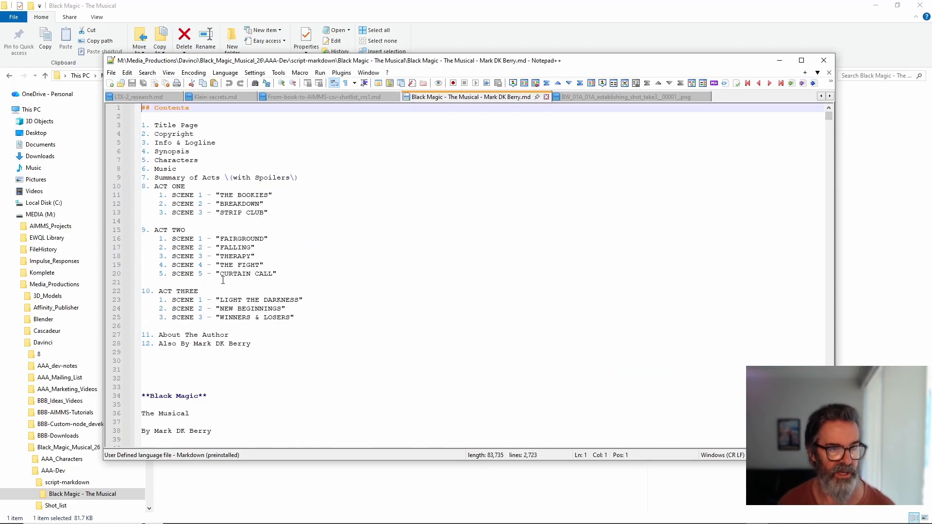
{"action": "scroll", "coordinate": [265, 399], "scroll_direction": "down", "scroll_amount": 20}
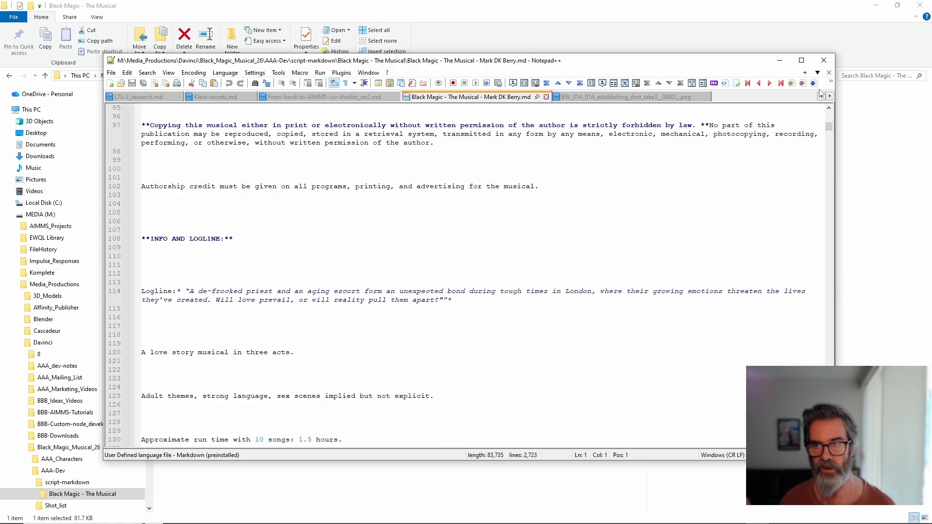
{"action": "left_click", "coordinate": [547, 97]}
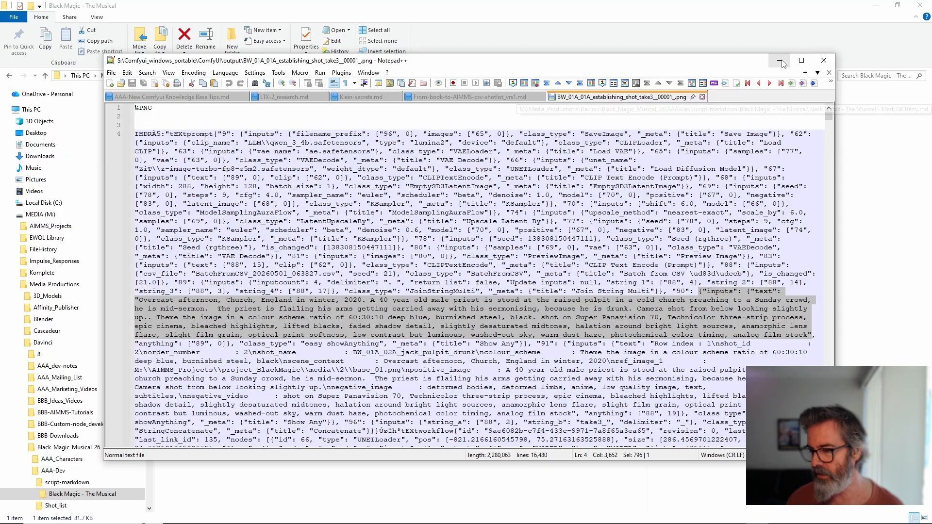
Step: Minimize Notepad++, return to the AAA-Dev folder in File Explorer and select the Shot_list folder
{"action": "left_click", "coordinate": [779, 61]}
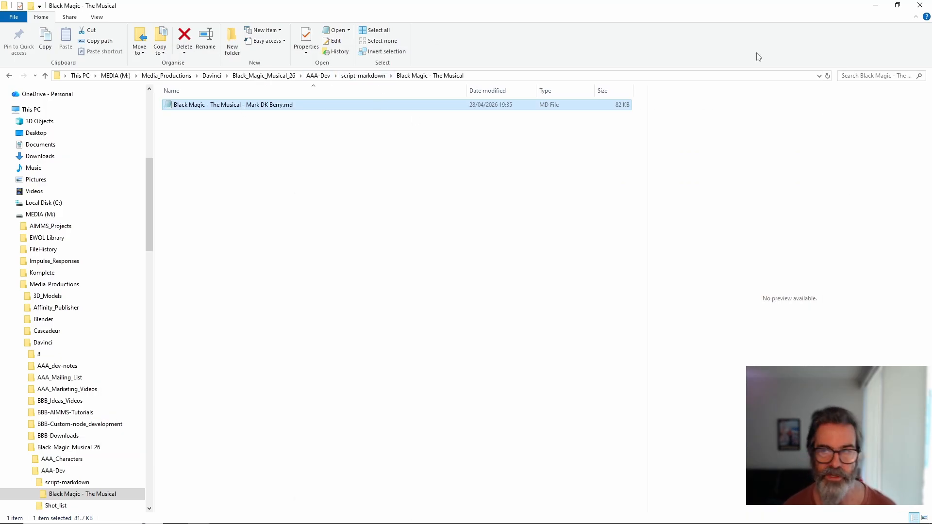
{"action": "left_click", "coordinate": [318, 75]}
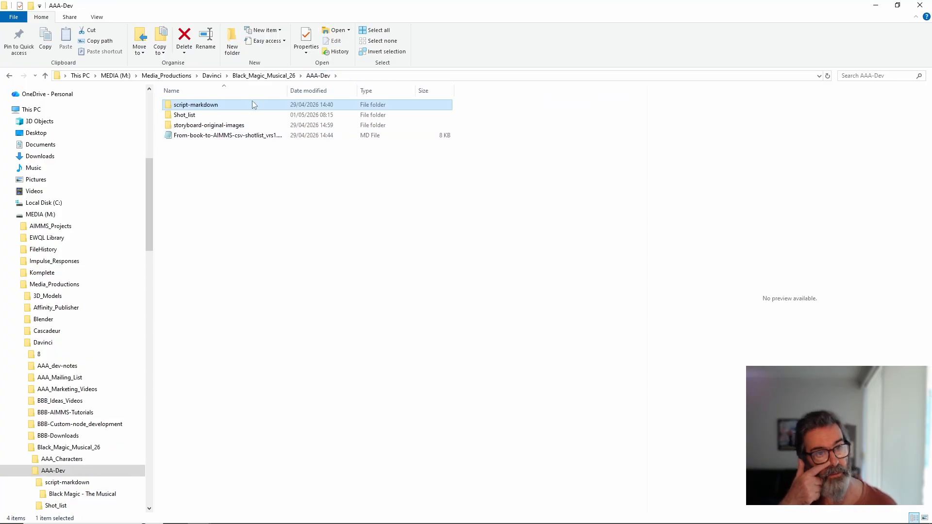
{"action": "left_click", "coordinate": [227, 117]}
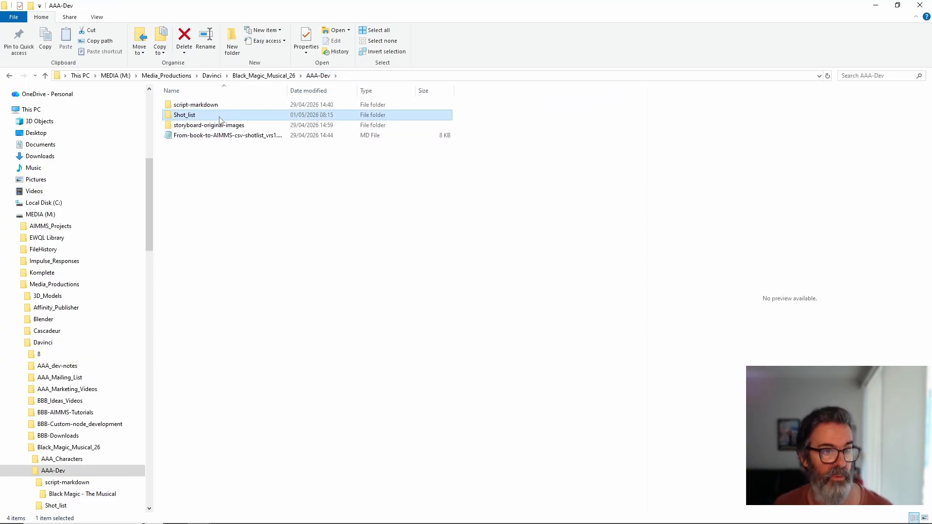
Step: Open the Shot_list folder, switch to BW_full_shotlist-143-shots_vrs1.csv in LibreOffice Calc and examine its rows from first shot to last
{"action": "double_click", "coordinate": [207, 119]}
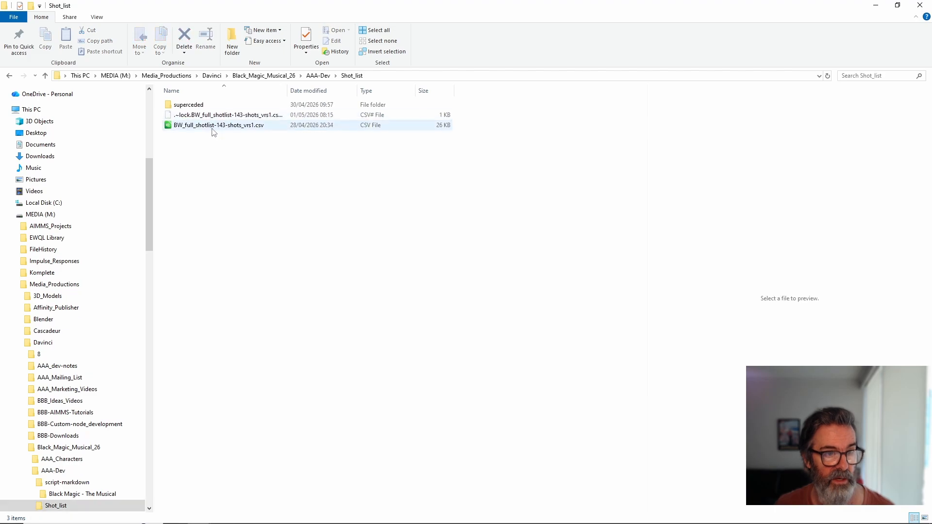
{"action": "left_click", "coordinate": [788, 517]}
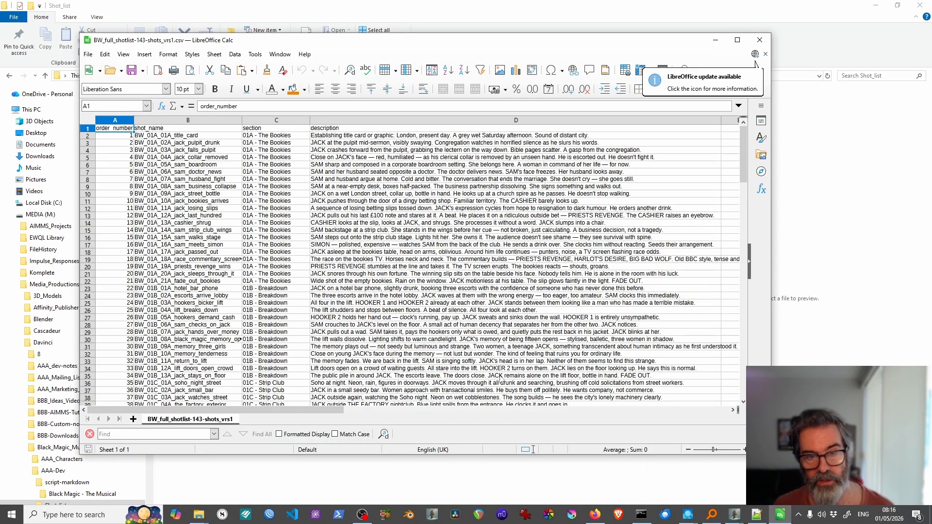
{"action": "scroll", "coordinate": [278, 244], "scroll_direction": "down", "scroll_amount": 20}
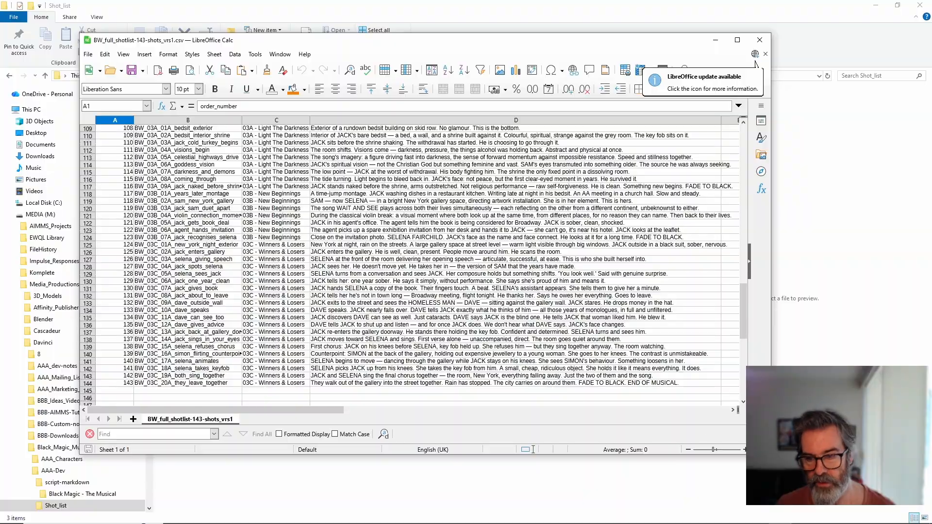
{"action": "left_click_drag", "start_coordinate": [771, 455], "coordinate": [819, 477]}
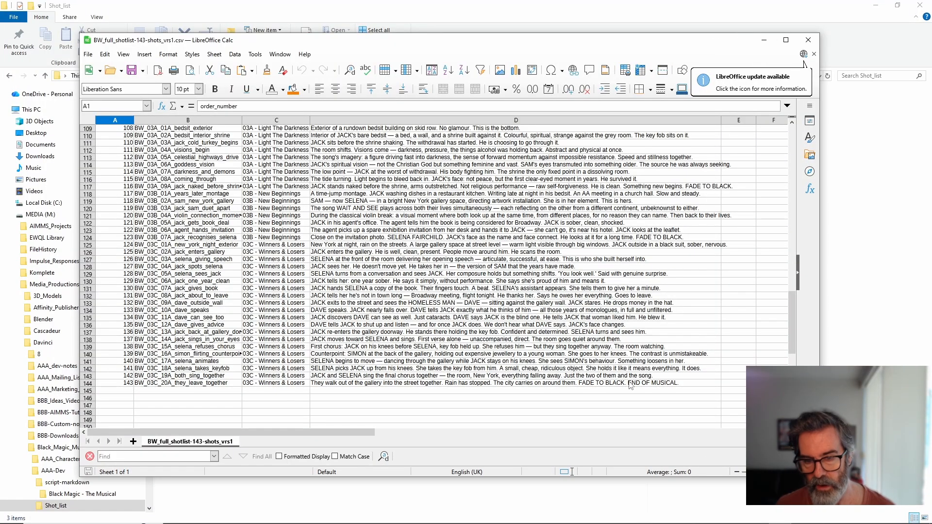
{"action": "scroll", "coordinate": [409, 413], "scroll_direction": "up", "scroll_amount": 20}
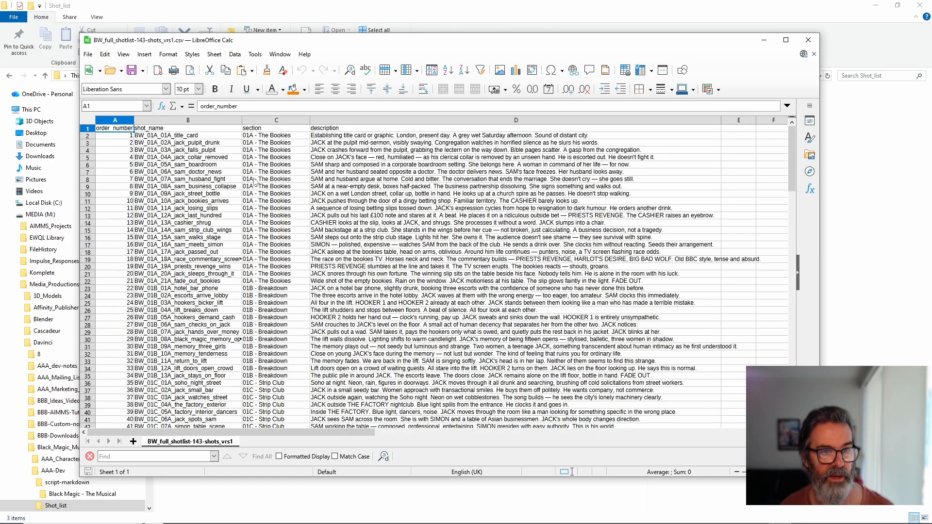
{"action": "scroll", "coordinate": [255, 182], "scroll_direction": "down", "scroll_amount": 20}
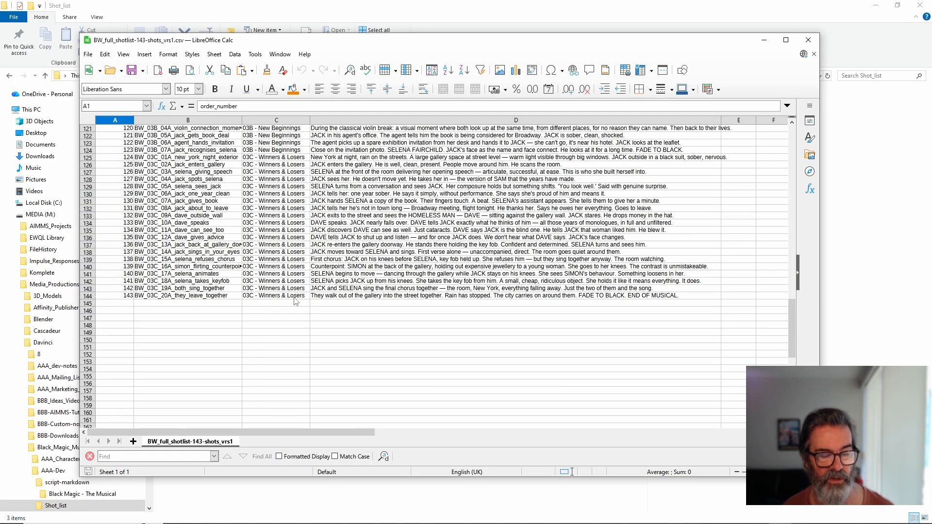
{"action": "scroll", "coordinate": [296, 301], "scroll_direction": "up", "scroll_amount": 20}
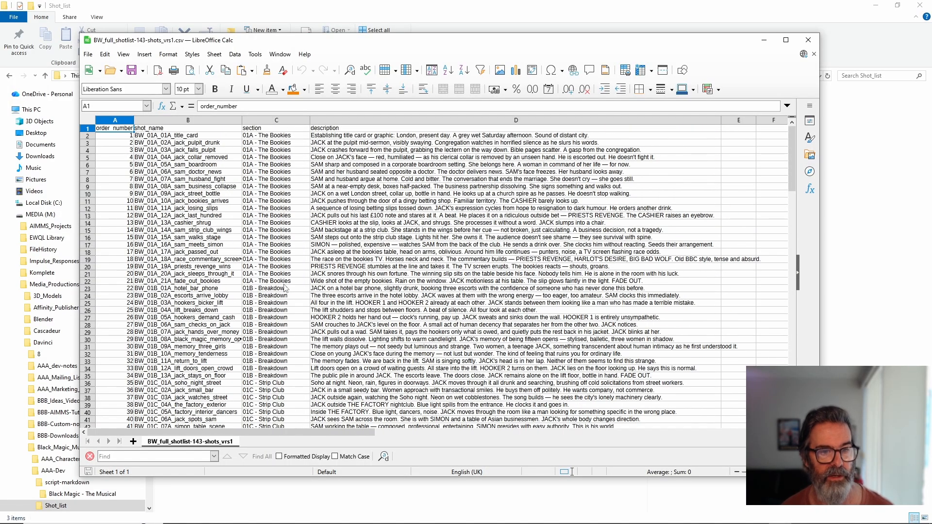
Step: Highlight the 01A - The Bookies rows in A2:D22, close the spreadsheet and return to AIMMS Storyboard Manager
{"action": "left_click_drag", "start_coordinate": [335, 285], "coordinate": [112, 138]}
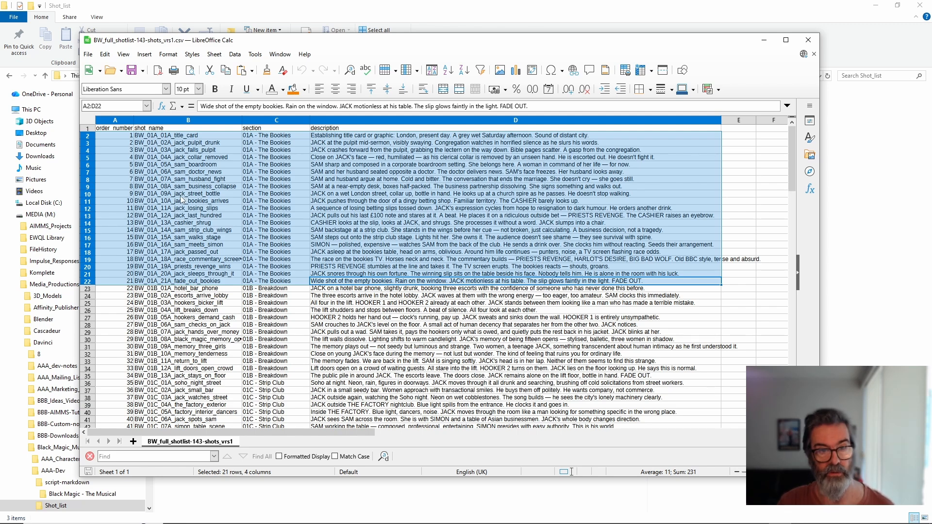
{"action": "left_click", "coordinate": [808, 40]}
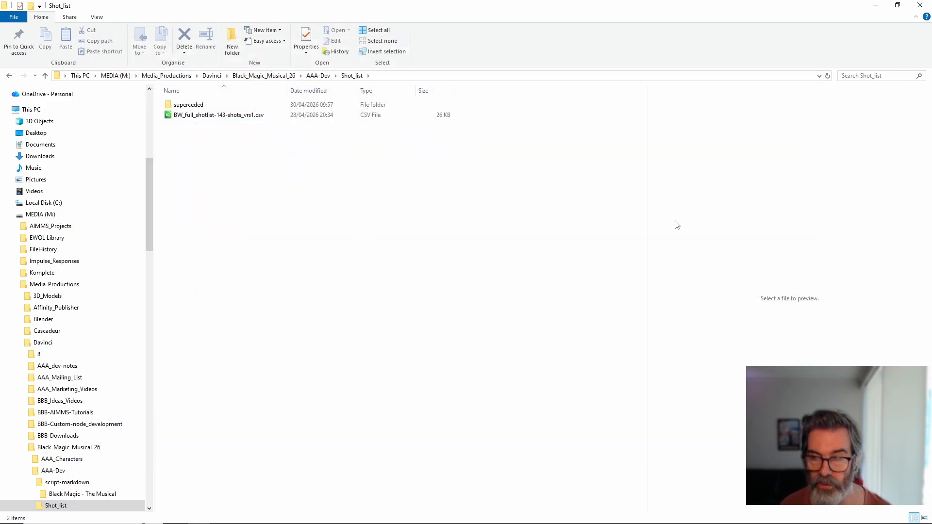
{"action": "left_click", "coordinate": [876, 5]}
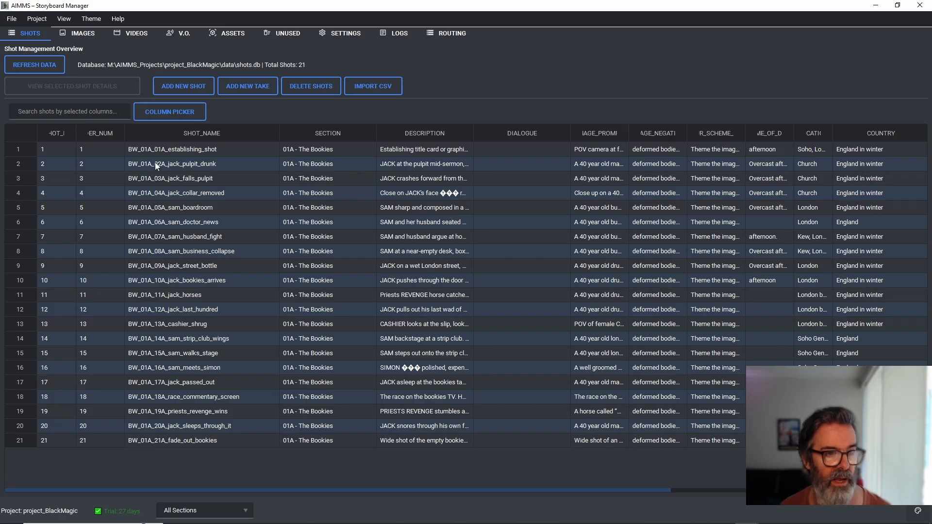
Step: Start a CSV import in the shot overview and cancel it, and check the available section filters without changing them
{"action": "left_click", "coordinate": [387, 89]}
{"action": "left_click", "coordinate": [558, 366]}
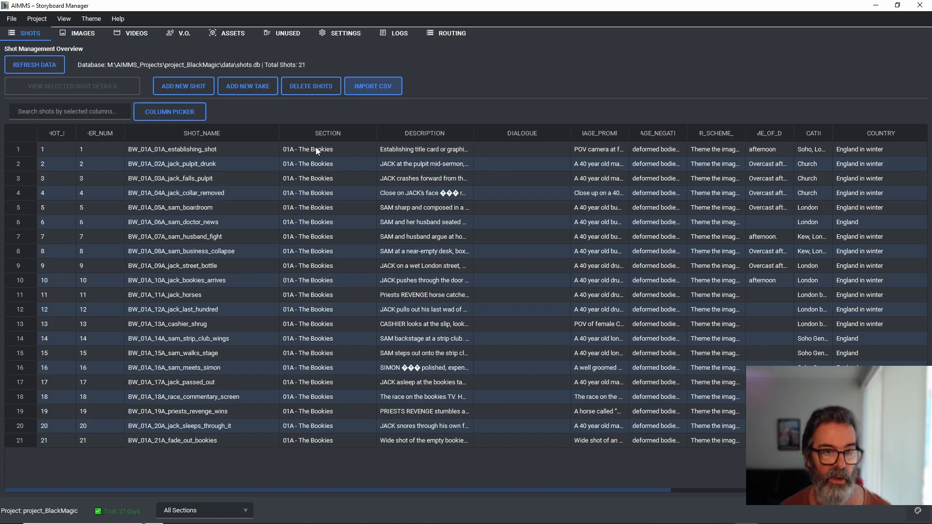
{"action": "left_click", "coordinate": [199, 511]}
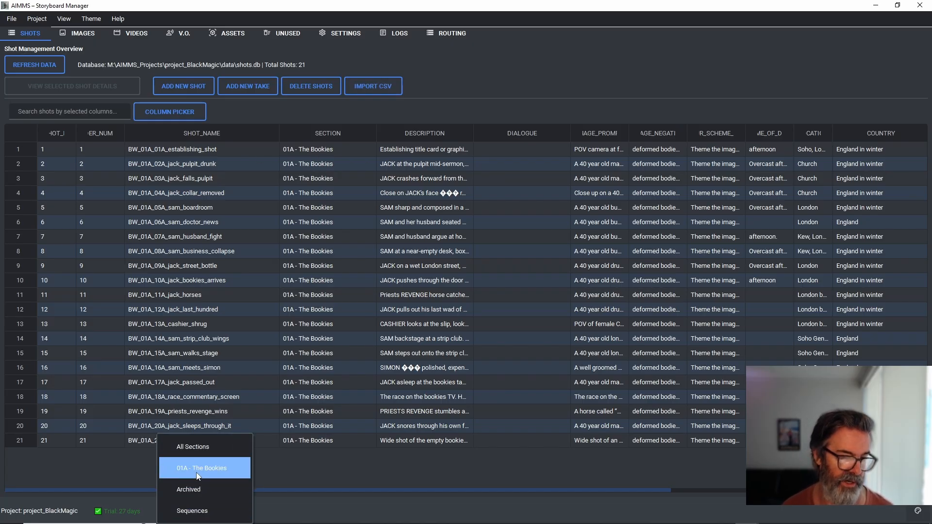
{"action": "left_click", "coordinate": [331, 171]}
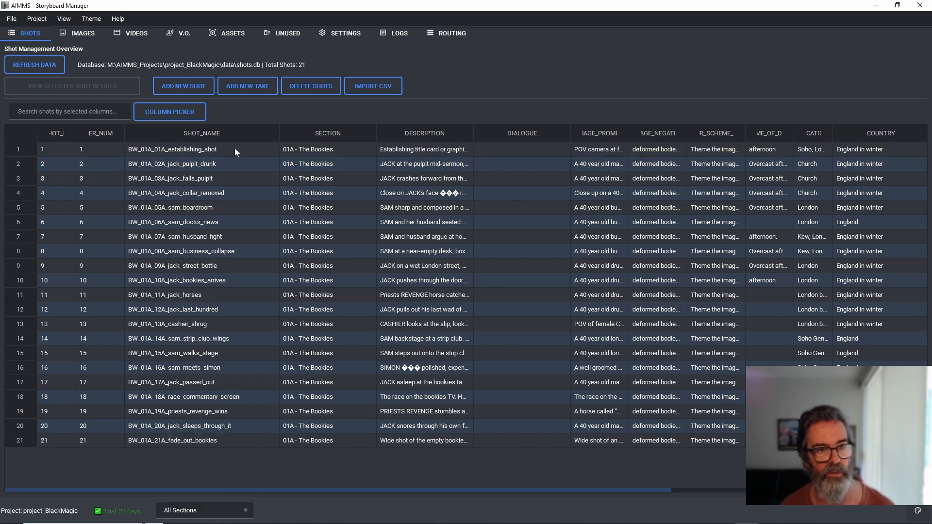
Step: Narrow the SHOT_NAME column slightly and sort the shot table by SECTION
{"action": "left_click_drag", "start_coordinate": [279, 135], "coordinate": [258, 136]}
{"action": "left_click", "coordinate": [350, 138]}
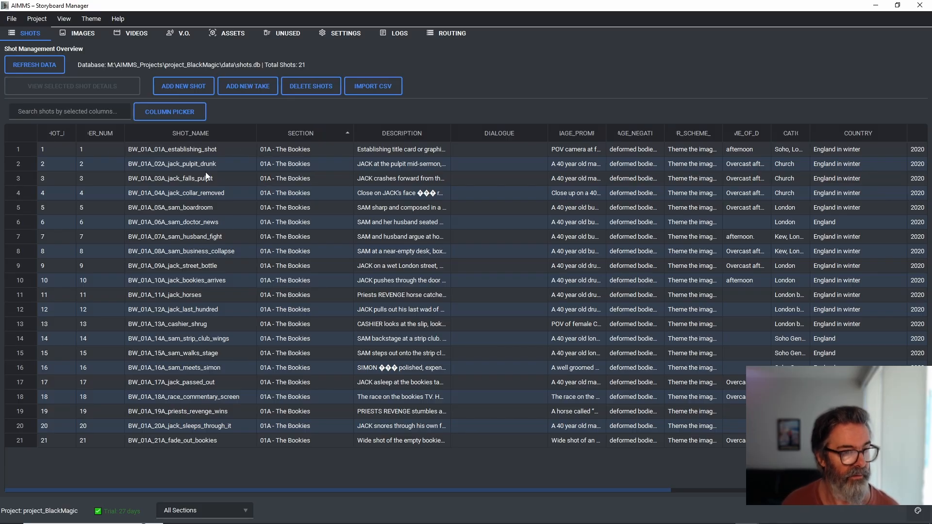
Step: Examine the prompts and scene fields in the details of BW_01A_01A_establishing_shot, cancel them and refresh the shot data
{"action": "left_click", "coordinate": [174, 152]}
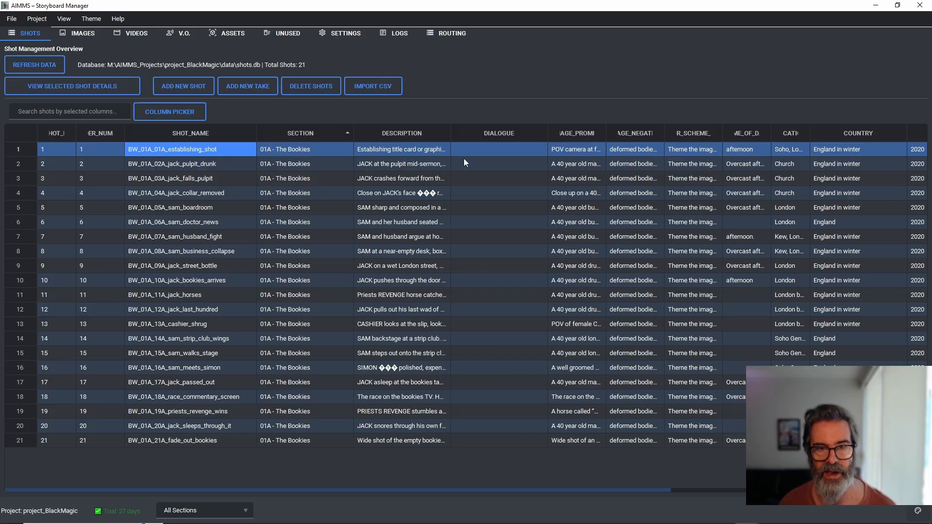
{"action": "mouse_move", "coordinate": [761, 520]}
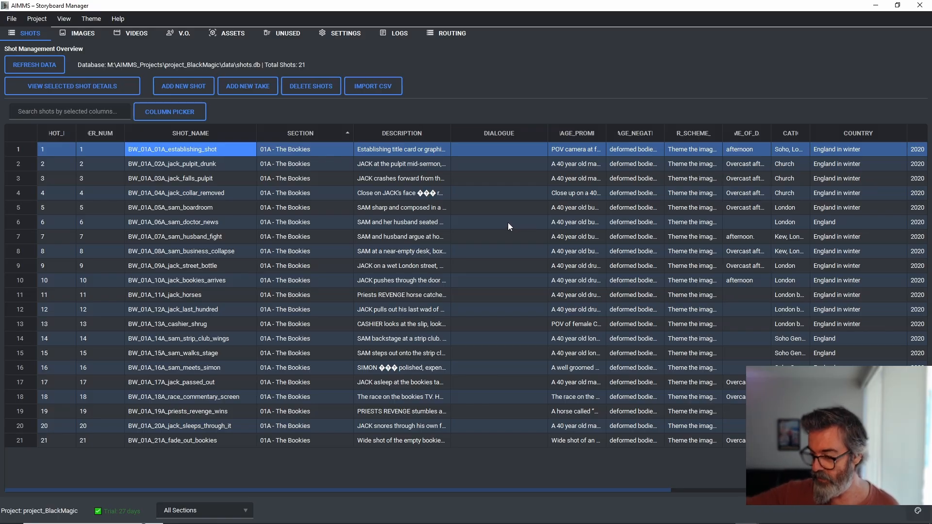
{"action": "double_click", "coordinate": [408, 149]}
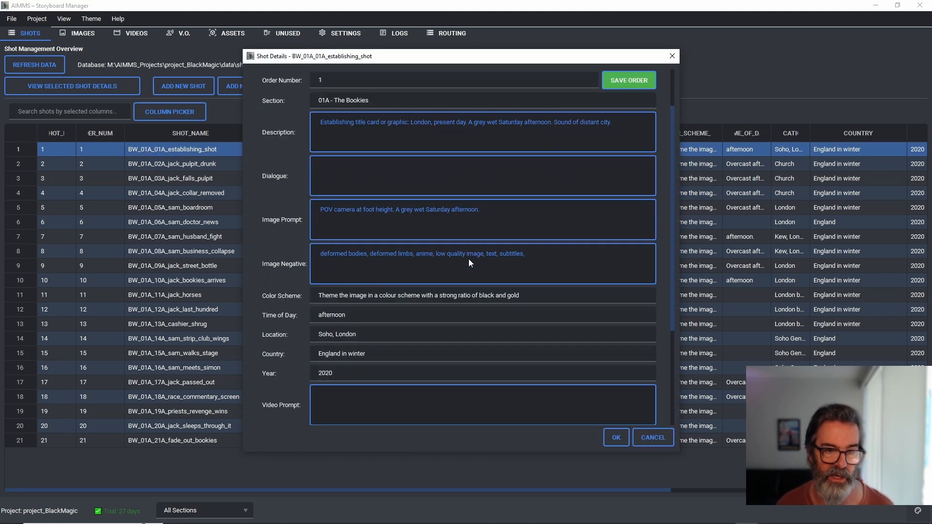
{"action": "scroll", "coordinate": [469, 262], "scroll_direction": "down", "scroll_amount": 5}
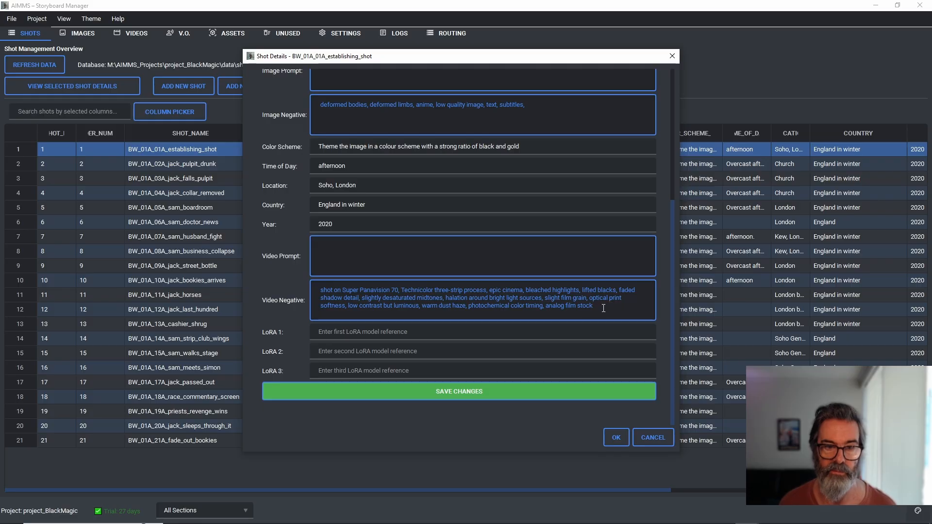
{"action": "left_click", "coordinate": [603, 308]}
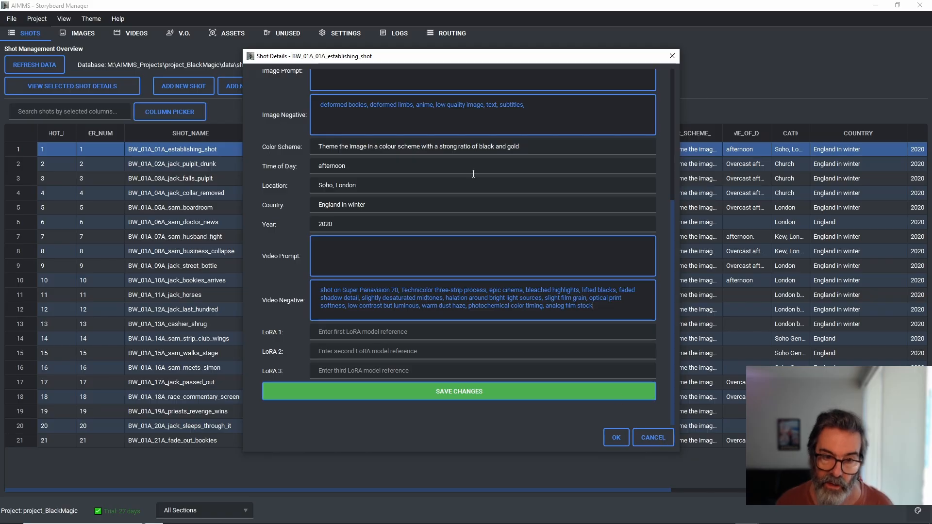
{"action": "left_click", "coordinate": [655, 436]}
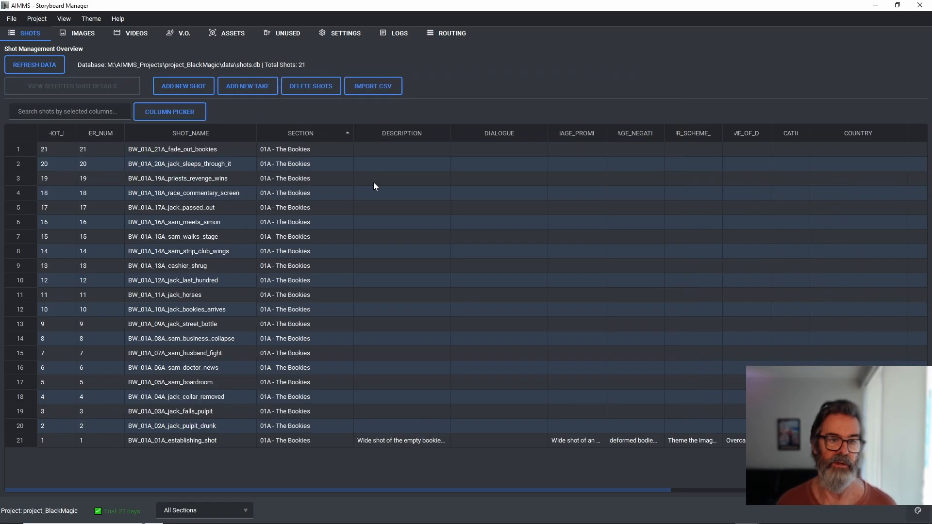
{"action": "left_click", "coordinate": [44, 68]}
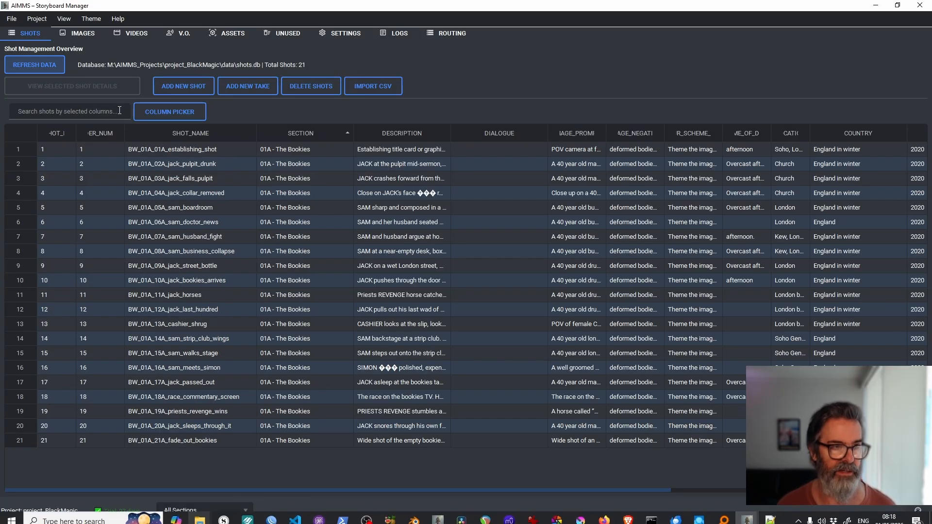
Step: Show the project_BlackMagic project folder in File Explorer and open the csv subfolder inside data
{"action": "left_click", "coordinate": [9, 17]}
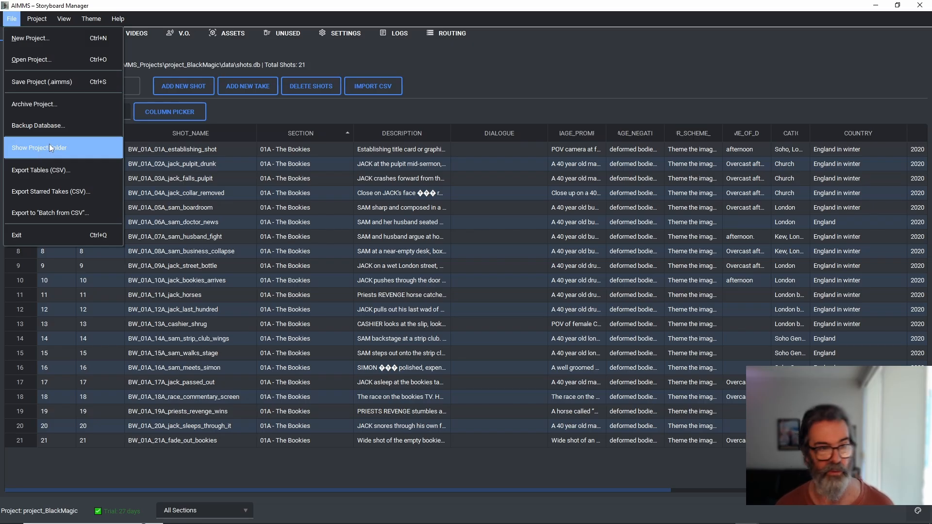
{"action": "left_click", "coordinate": [36, 150]}
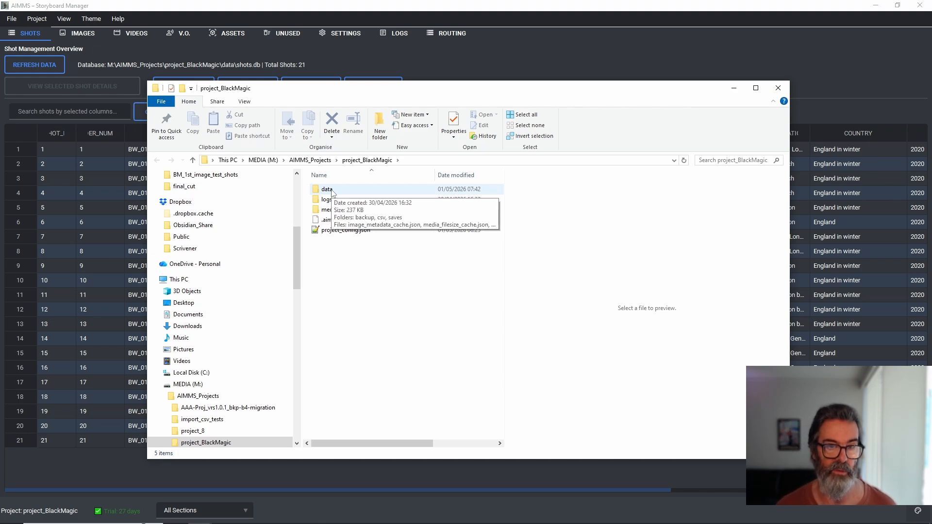
{"action": "double_click", "coordinate": [332, 192]}
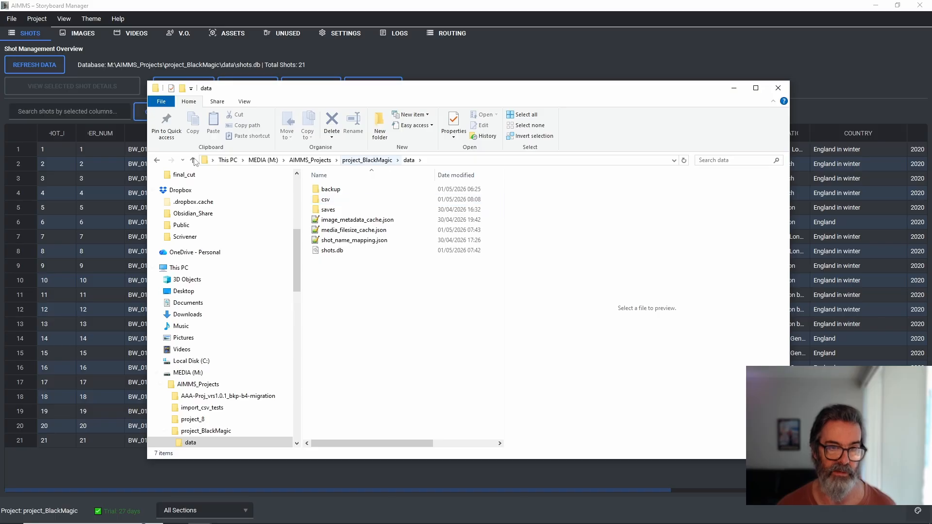
{"action": "left_click", "coordinate": [366, 161]}
{"action": "double_click", "coordinate": [327, 189]}
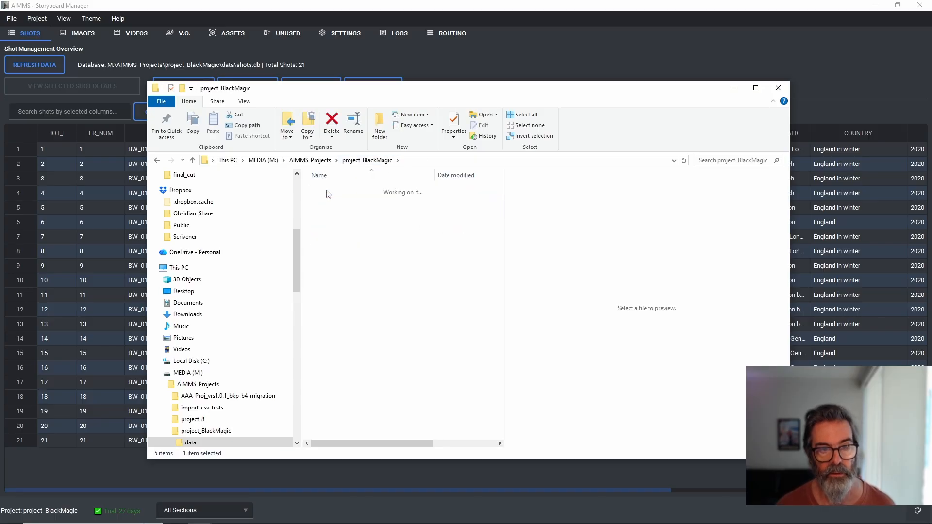
{"action": "double_click", "coordinate": [328, 200]}
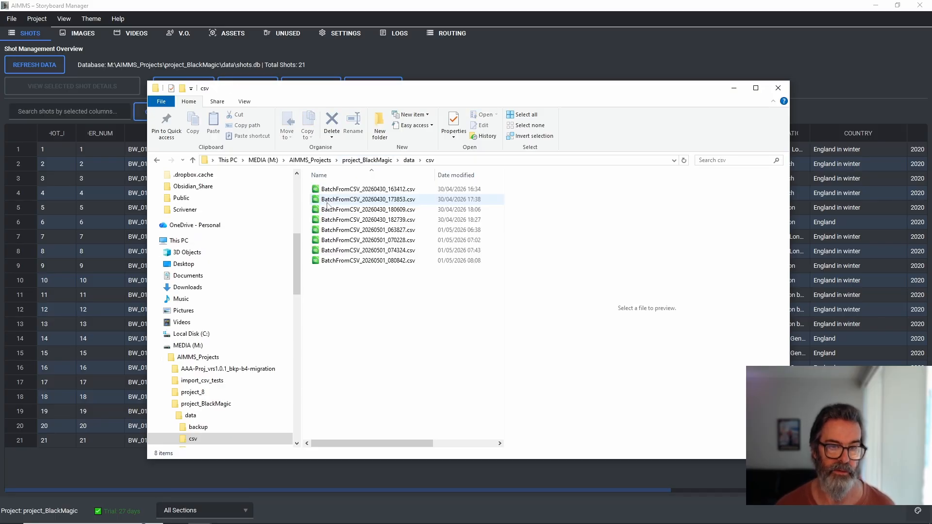
Step: Copy the exported batch file BatchFromCSV_20260501_080842.csv to the clipboard
{"action": "left_click", "coordinate": [390, 260]}
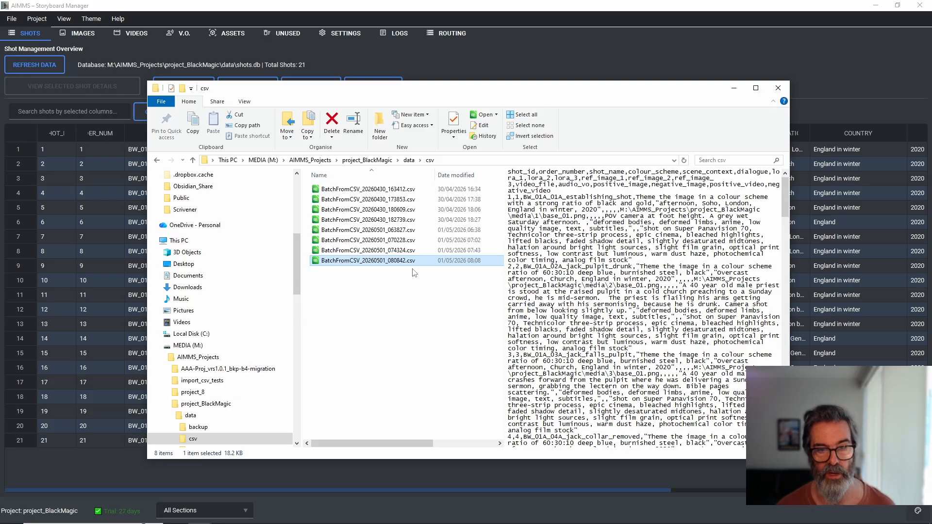
{"action": "right_click", "coordinate": [376, 263]}
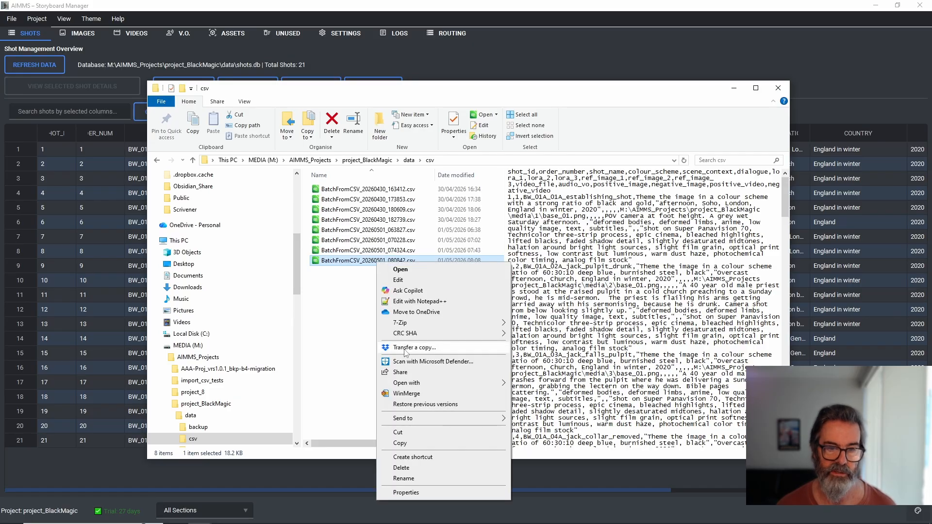
{"action": "left_click", "coordinate": [408, 443]}
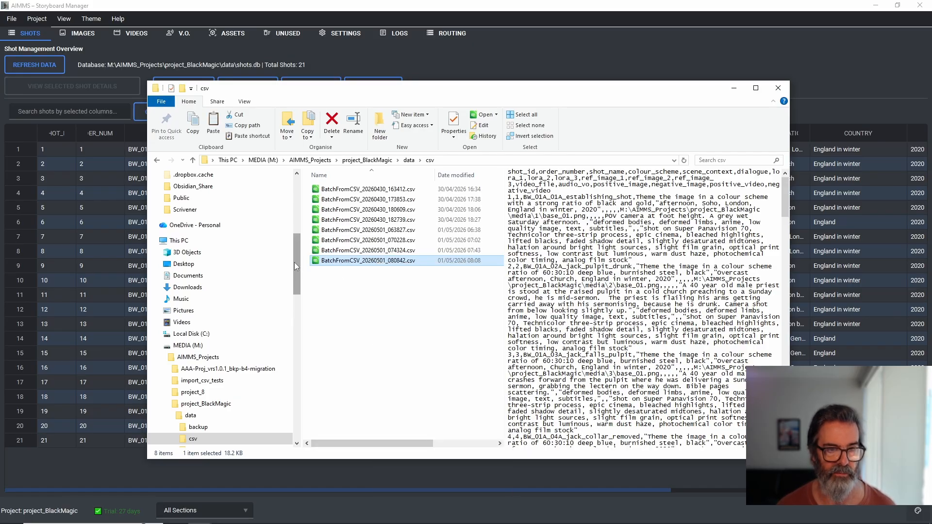
Step: Go to the csv_files folder of the ComfyUI_Batch_from_CSV custom node in Comfyui_windows_portable on the MEDIA2 (S:) drive
{"action": "left_click_drag", "start_coordinate": [294, 262], "coordinate": [294, 202]}
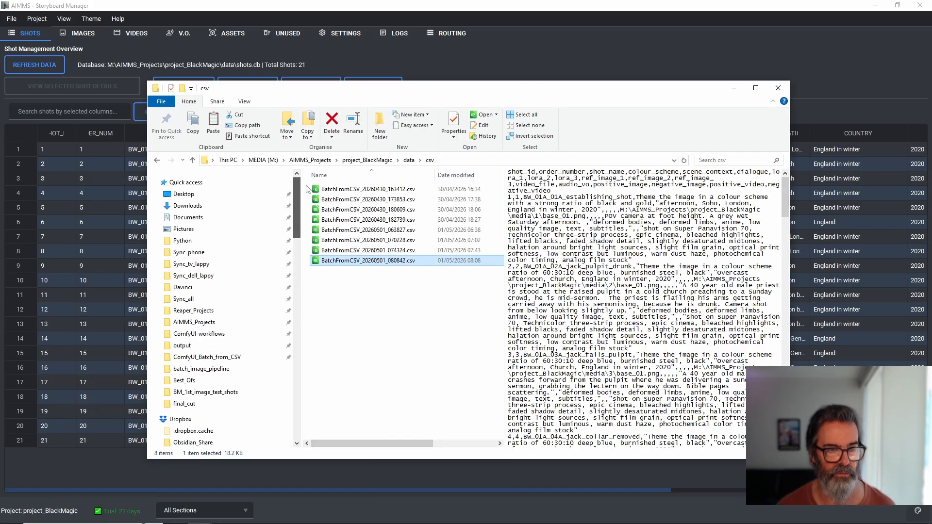
{"action": "left_click", "coordinate": [188, 335]}
{"action": "left_click", "coordinate": [264, 160]}
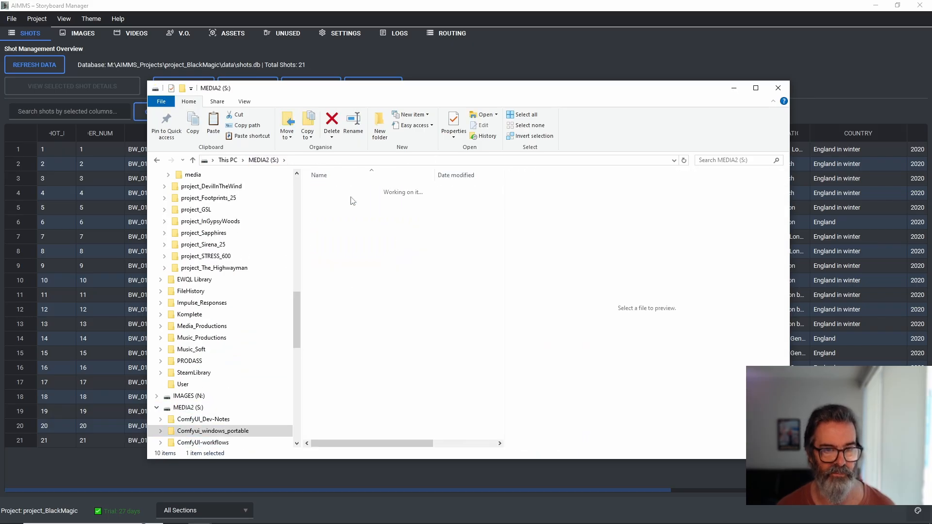
{"action": "double_click", "coordinate": [338, 201]}
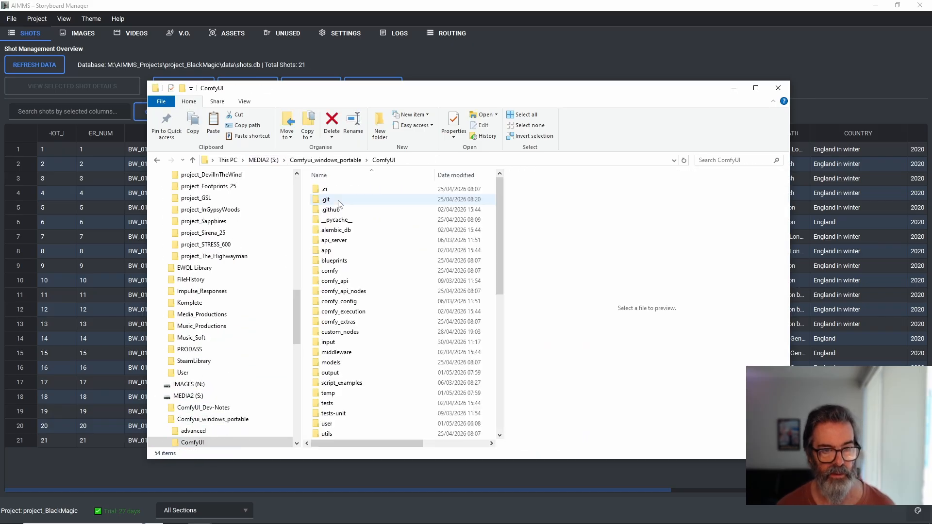
{"action": "left_click", "coordinate": [339, 332]}
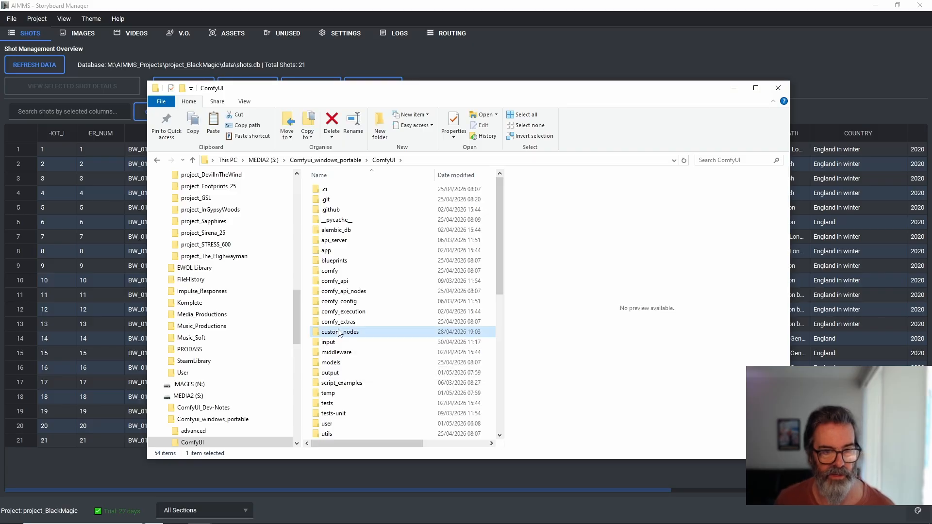
{"action": "double_click", "coordinate": [339, 332]}
{"action": "left_click", "coordinate": [362, 212]}
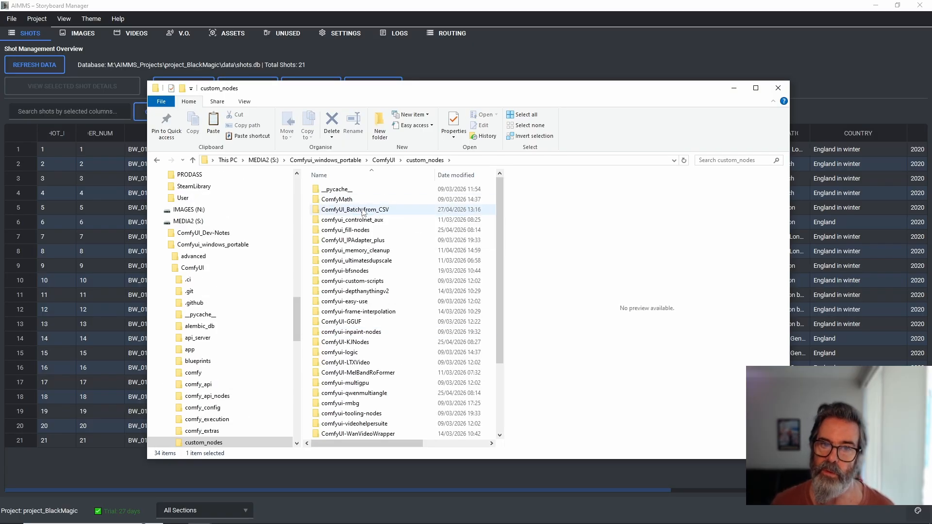
{"action": "double_click", "coordinate": [363, 212]}
{"action": "double_click", "coordinate": [354, 210]}
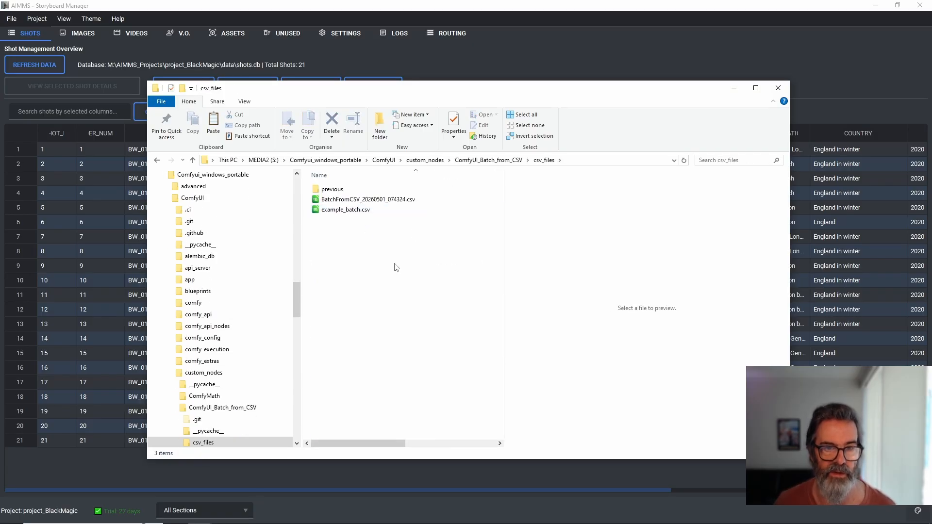
Step: Paste BatchFromCSV_20260501_080842.csv into the csv_files folder and move BatchFromCSV_20260501_074324.csv into the previous subfolder
{"action": "left_click", "coordinate": [414, 220]}
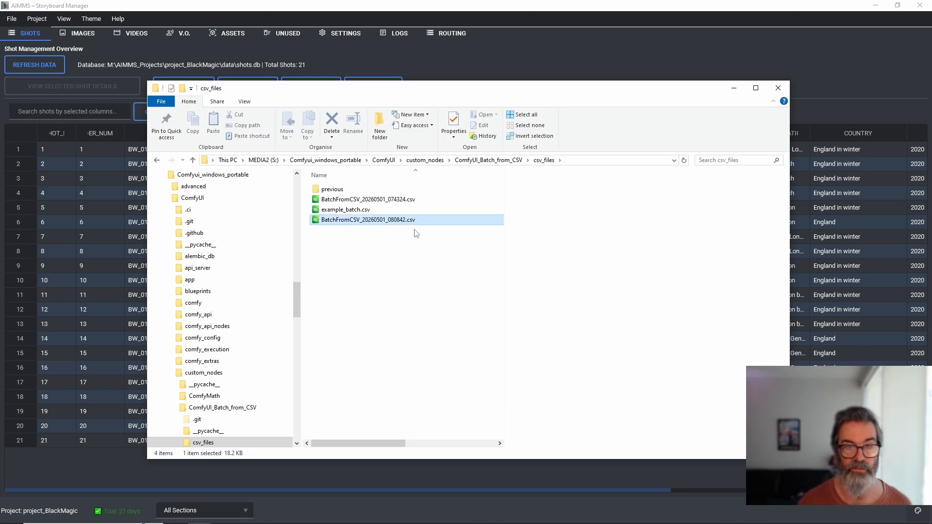
{"action": "left_click", "coordinate": [381, 199]}
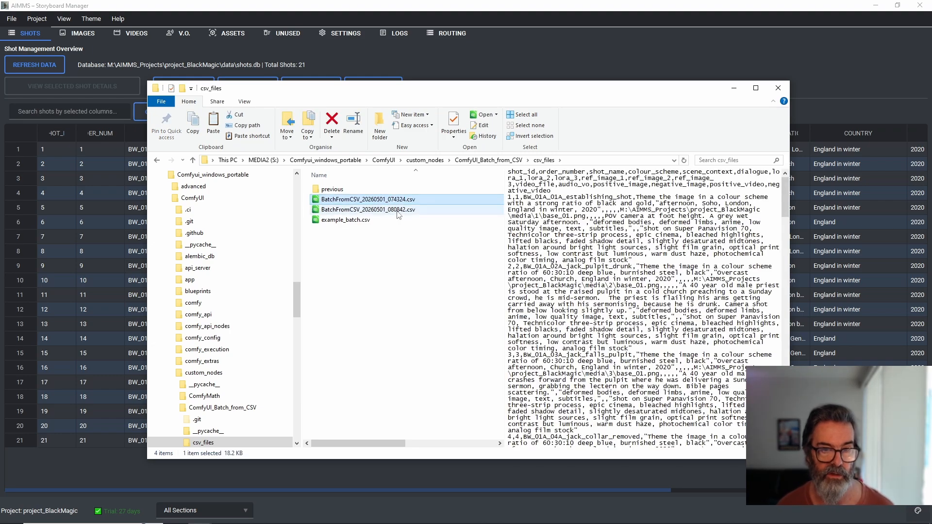
{"action": "left_click_drag", "start_coordinate": [370, 201], "coordinate": [360, 190]}
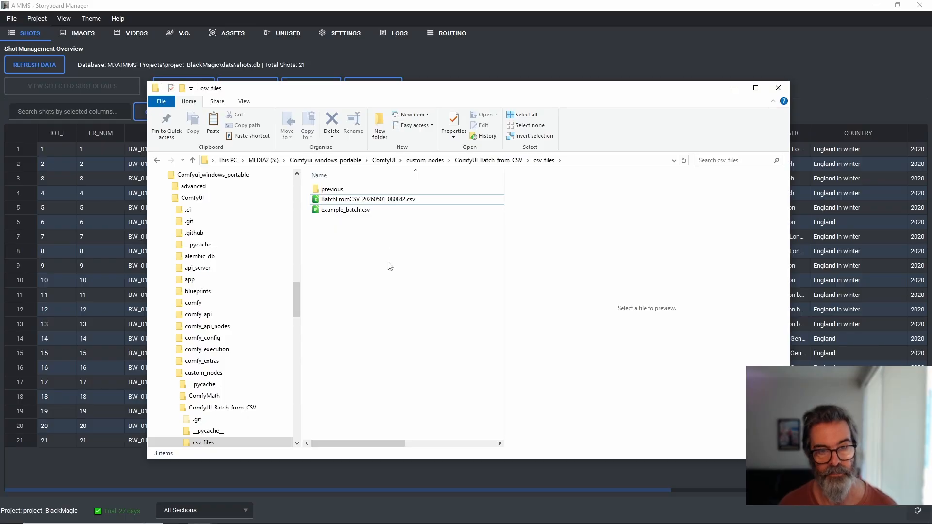
{"action": "left_click", "coordinate": [734, 89]}
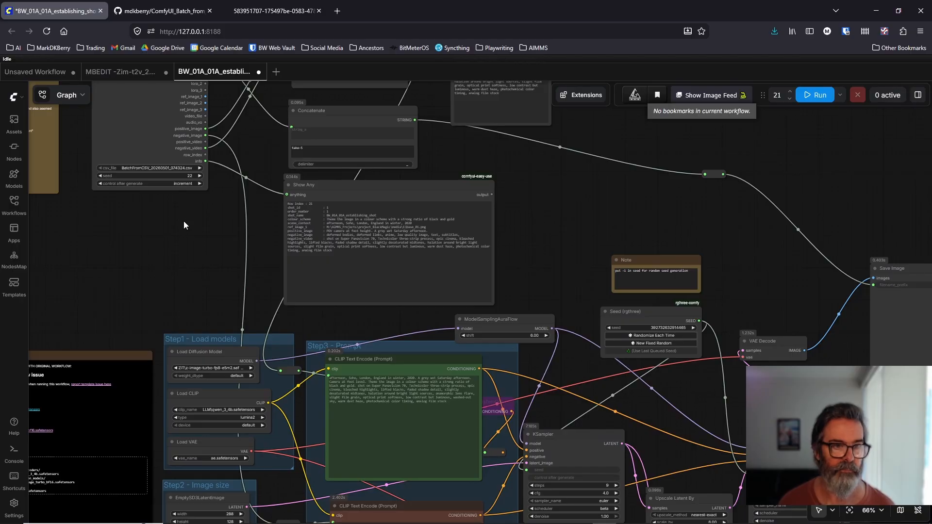
{"action": "left_click_drag", "start_coordinate": [184, 220], "coordinate": [222, 396]}
{"action": "scroll", "coordinate": [342, 311], "scroll_direction": "up", "scroll_amount": 3}
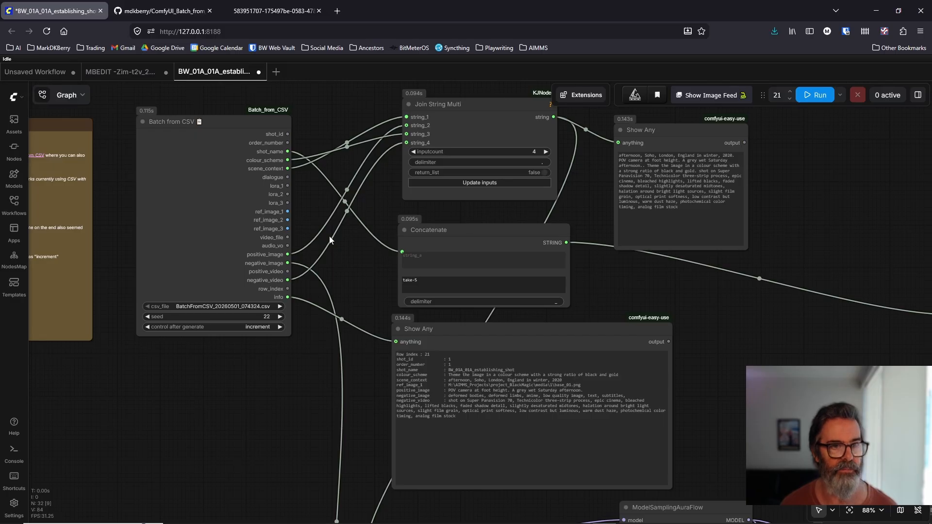
{"action": "scroll", "coordinate": [347, 290], "scroll_direction": "down", "scroll_amount": 6}
{"action": "left_click_drag", "start_coordinate": [270, 307], "coordinate": [240, 228]}
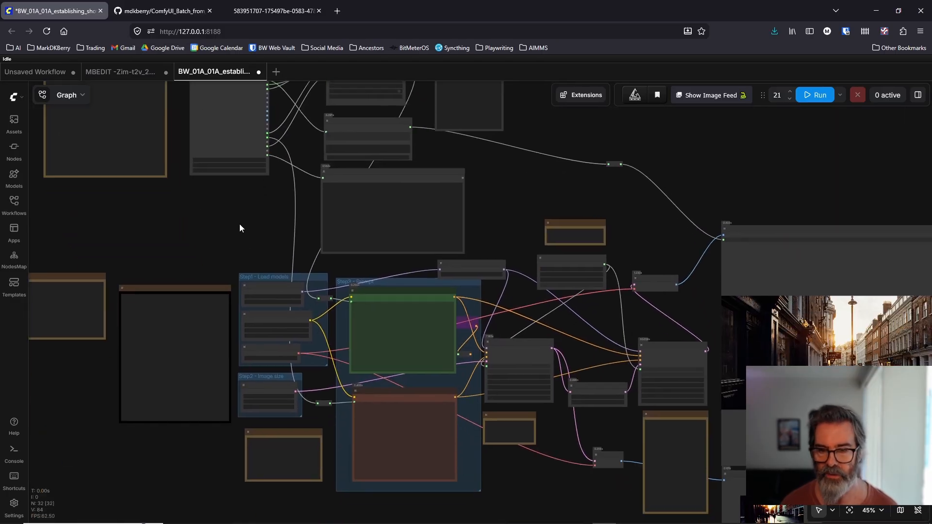
{"action": "scroll", "coordinate": [294, 262], "scroll_direction": "up", "scroll_amount": 4}
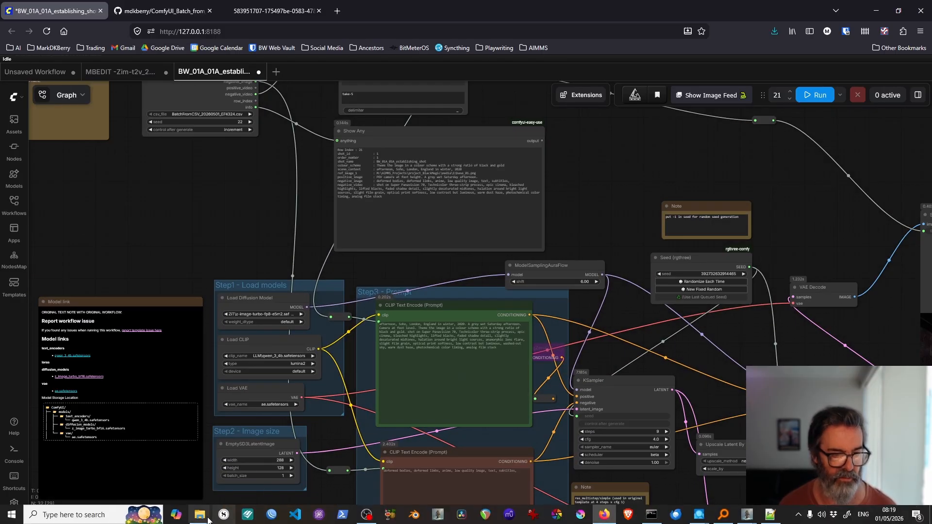
Step: In File Explorer, go from ComfyUI's output folder to base_image_pipeline inside AAA-Workflows and Black_Magic_Tools
{"action": "mouse_move", "coordinate": [200, 506]}
{"action": "left_click", "coordinate": [97, 468]}
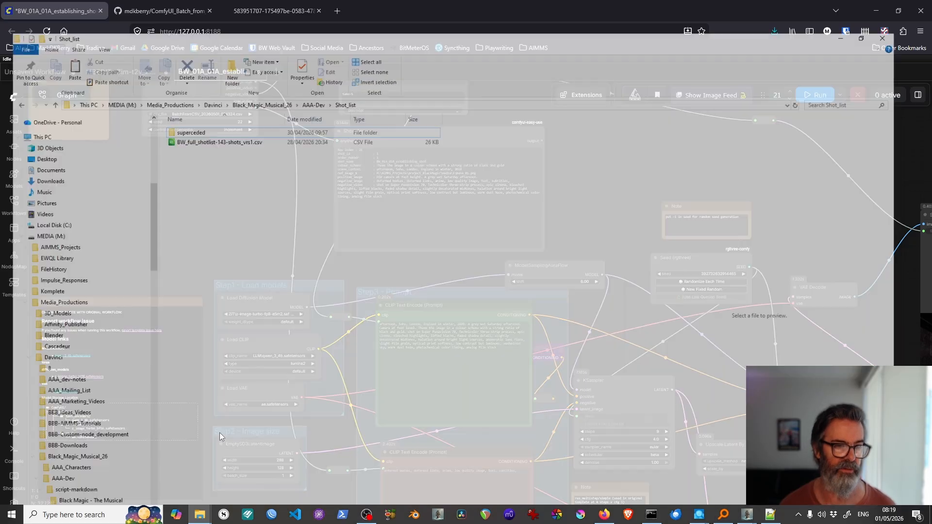
{"action": "scroll", "coordinate": [150, 231], "scroll_direction": "up", "scroll_amount": 9}
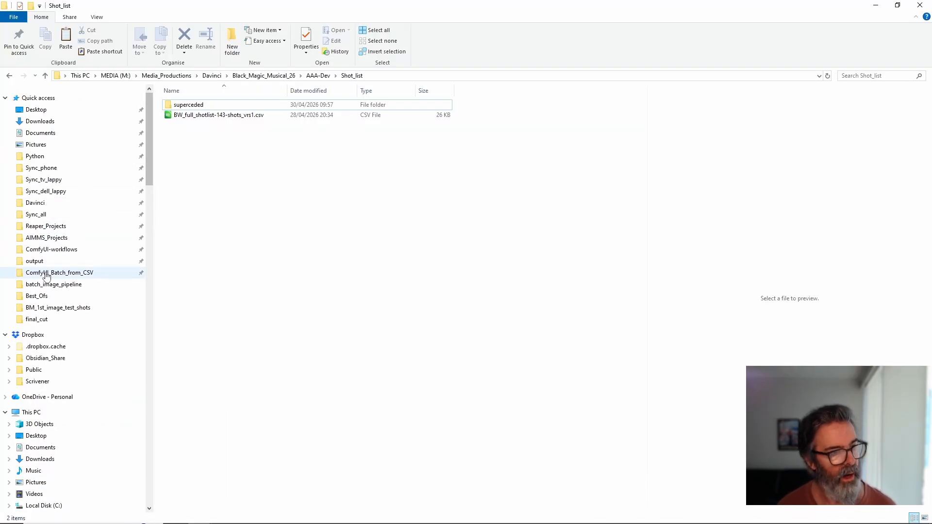
{"action": "left_click", "coordinate": [104, 260]}
{"action": "double_click", "coordinate": [209, 138]}
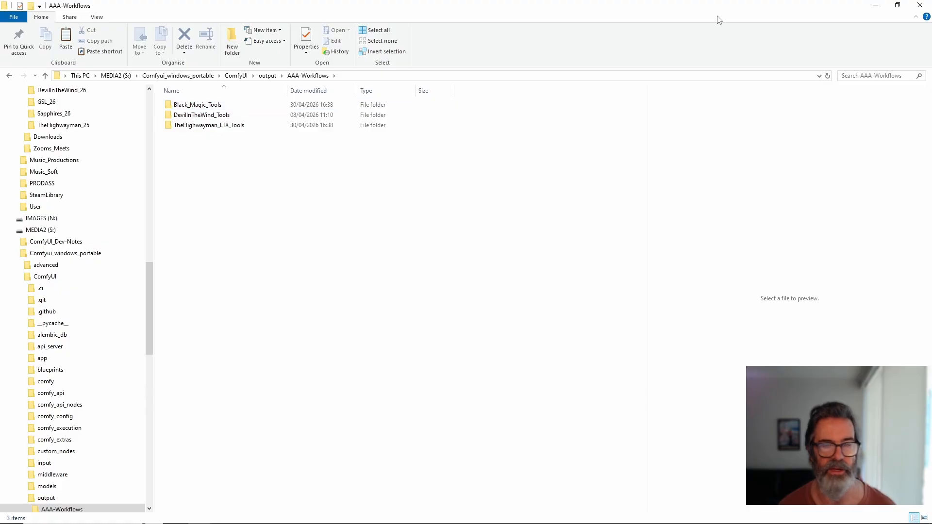
{"action": "left_click", "coordinate": [875, 5]}
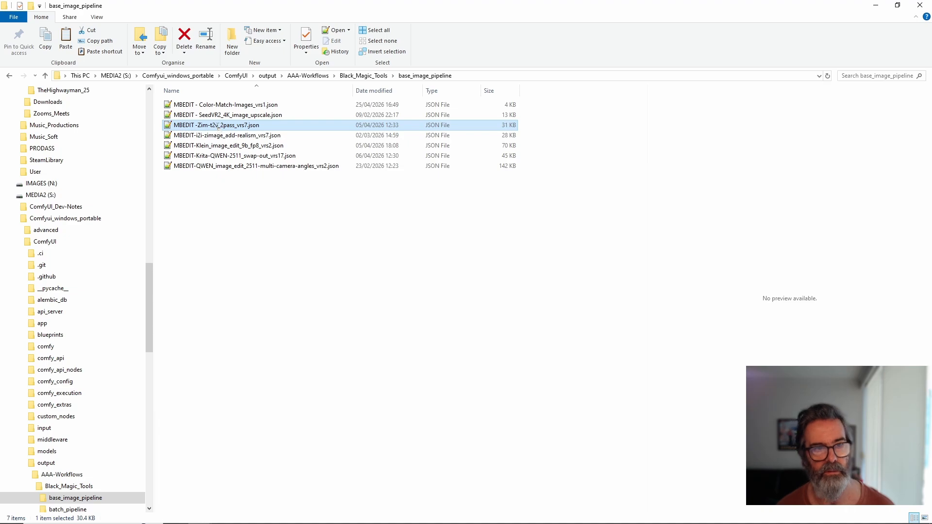
Step: Rename the two-pass Zim workflow JSON file as MBEDIT -Zim-t2i_2pass_vrs8.json
{"action": "left_click", "coordinate": [217, 125]}
{"action": "left_click", "coordinate": [220, 126]}
{"action": "key", "text": "BackSpace"}
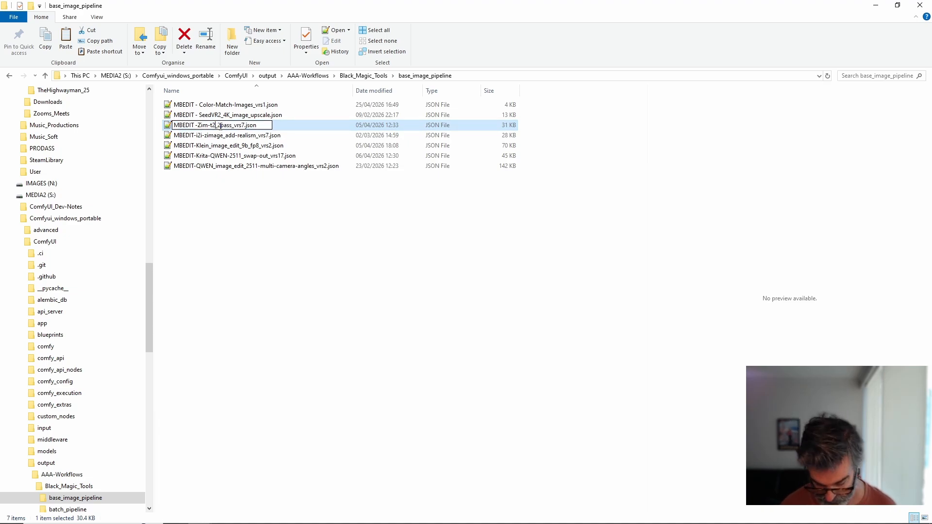
{"action": "type", "text": "i"}
{"action": "key", "text": "Return"}
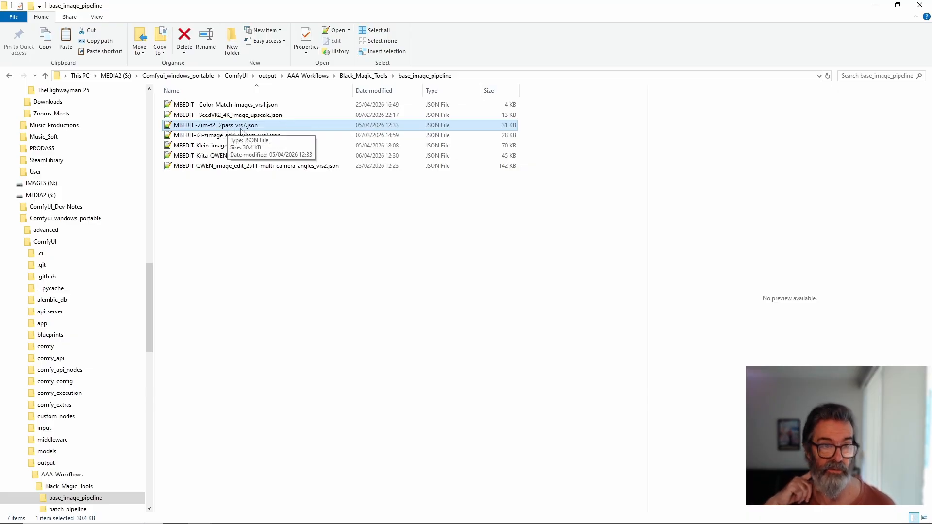
{"action": "left_click", "coordinate": [243, 127]}
{"action": "left_click", "coordinate": [244, 126]}
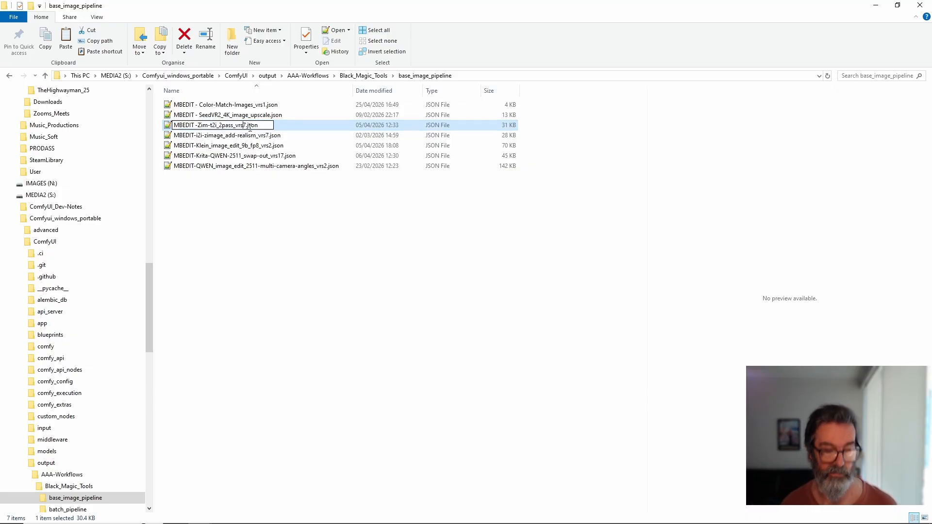
{"action": "key", "text": "Delete"}
{"action": "type", "text": "8"}
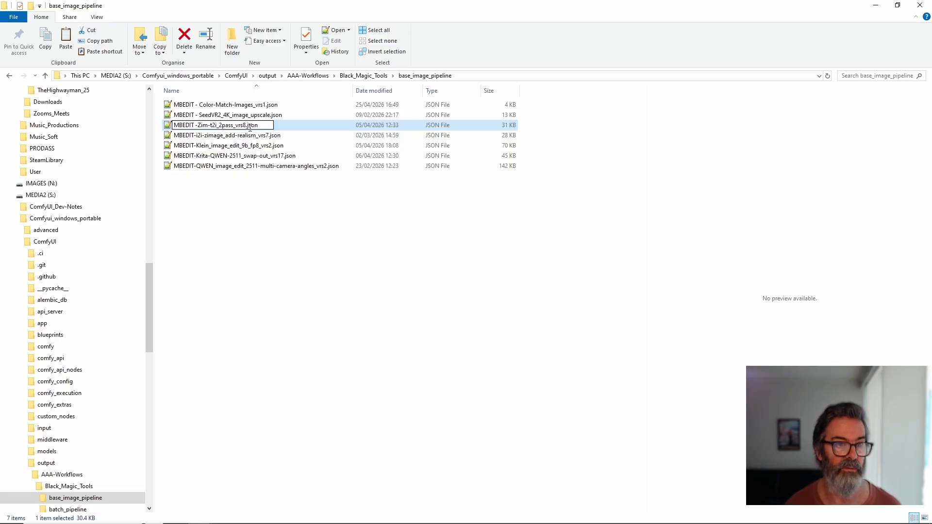
{"action": "key", "text": "Return"}
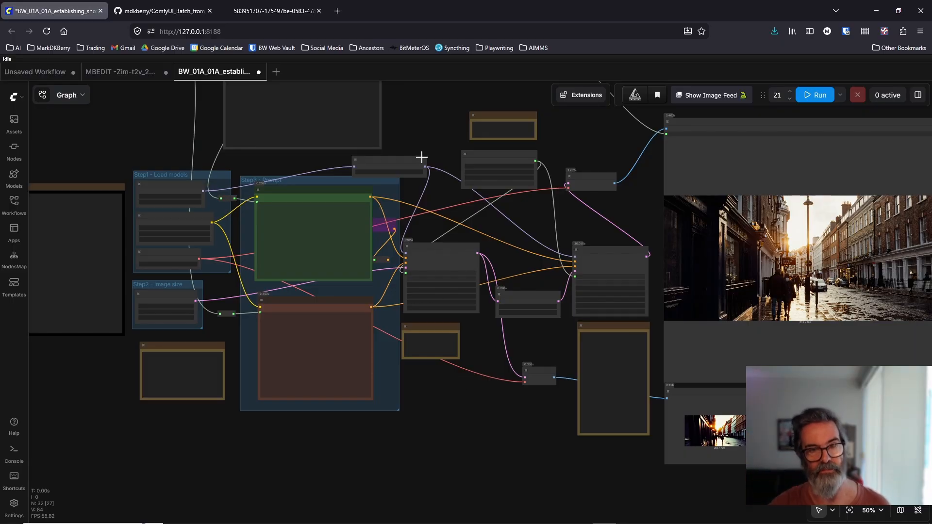
Step: Back in ComfyUI, refresh the node definitions and set the Batch from CSV node's csv_file to BatchFromCSV_20260501_080842.csv
{"action": "left_click_drag", "start_coordinate": [421, 157], "coordinate": [675, 396]}
{"action": "scroll", "coordinate": [442, 400], "scroll_direction": "up", "scroll_amount": 1}
{"action": "scroll", "coordinate": [500, 209], "scroll_direction": "up", "scroll_amount": 3}
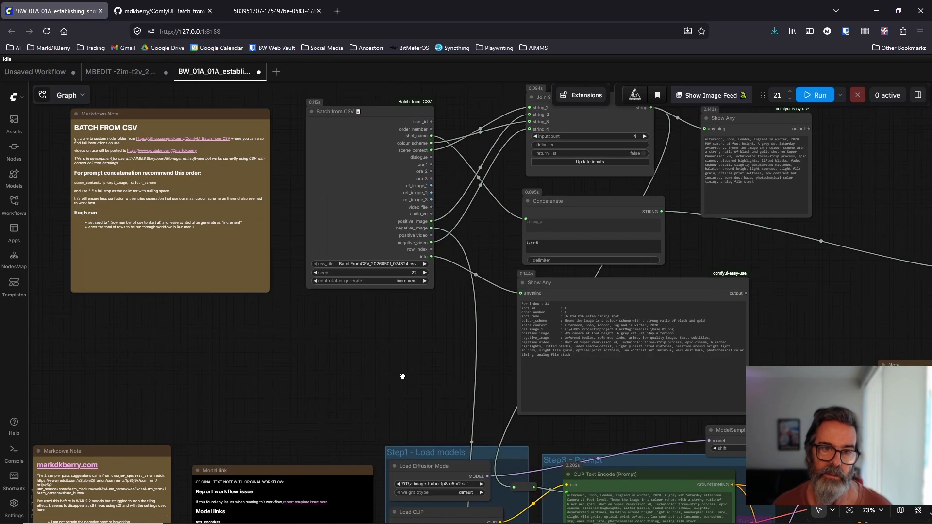
{"action": "scroll", "coordinate": [429, 144], "scroll_direction": "up", "scroll_amount": 2}
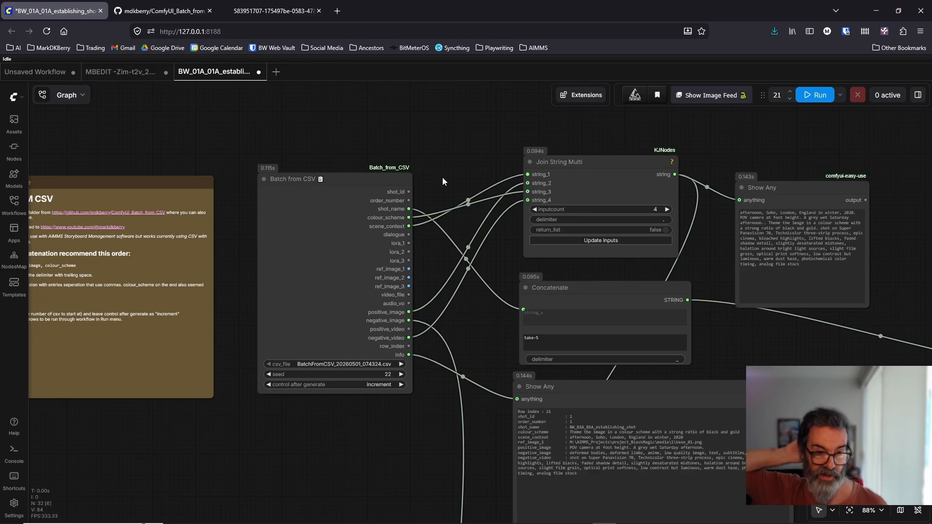
{"action": "left_click_drag", "start_coordinate": [441, 177], "coordinate": [380, 173]}
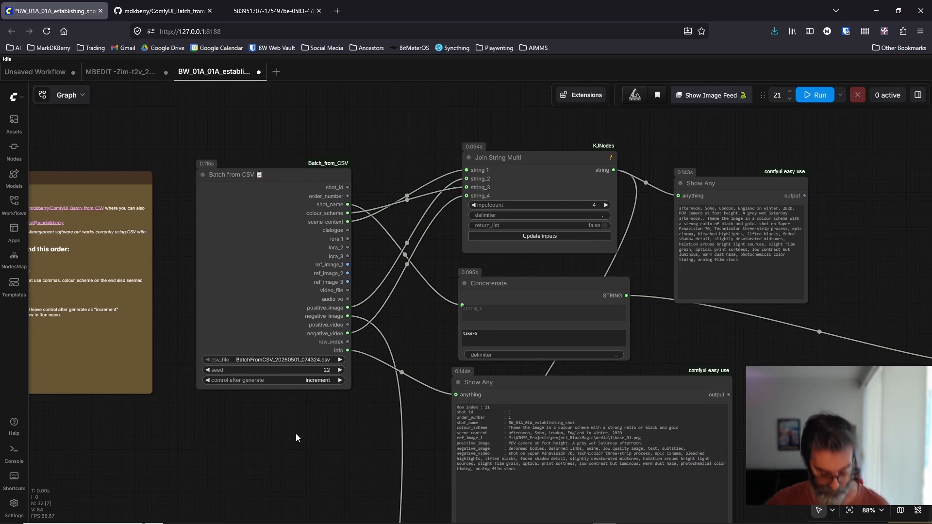
{"action": "key", "text": "r"}
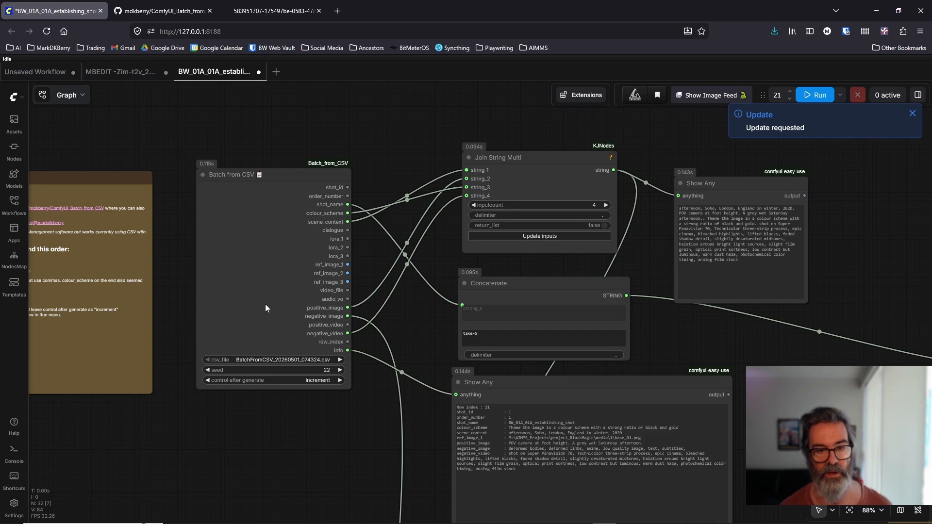
{"action": "left_click", "coordinate": [290, 363]}
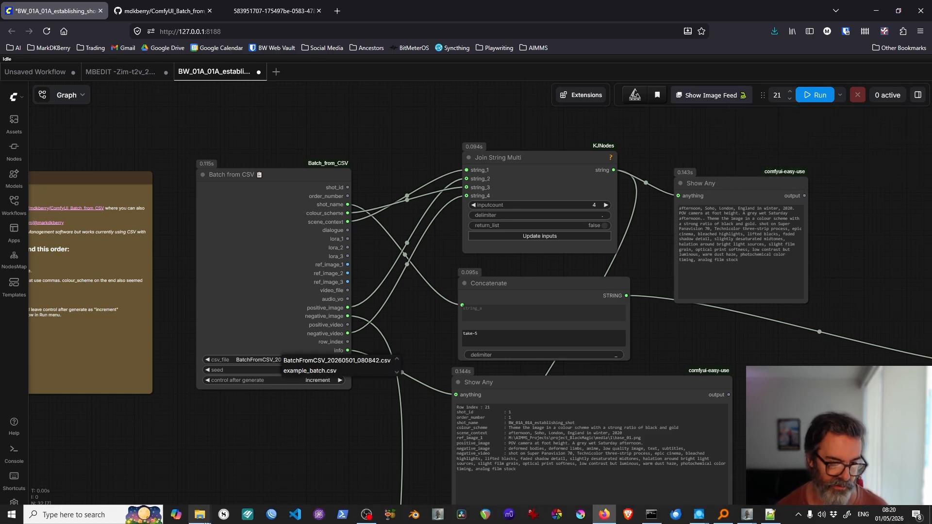
{"action": "mouse_move", "coordinate": [202, 519]}
{"action": "left_click", "coordinate": [201, 468]}
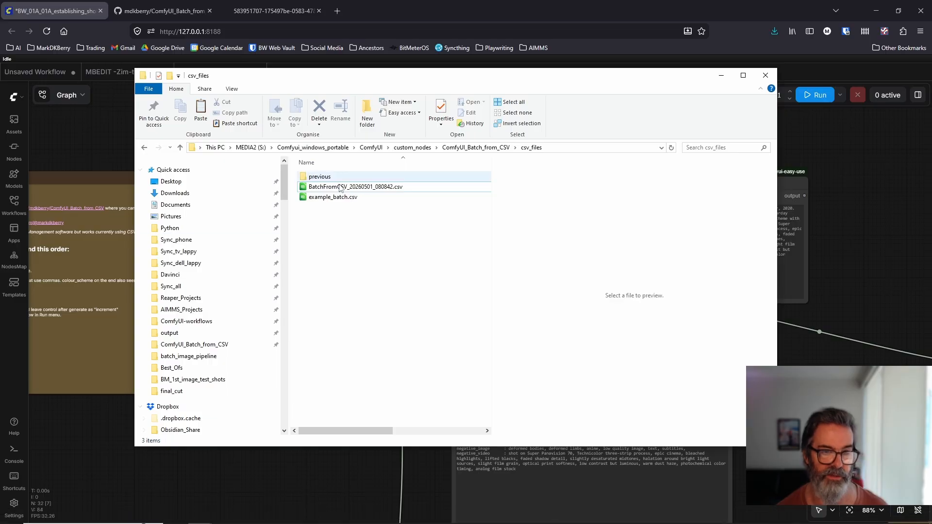
{"action": "left_click", "coordinate": [721, 75]}
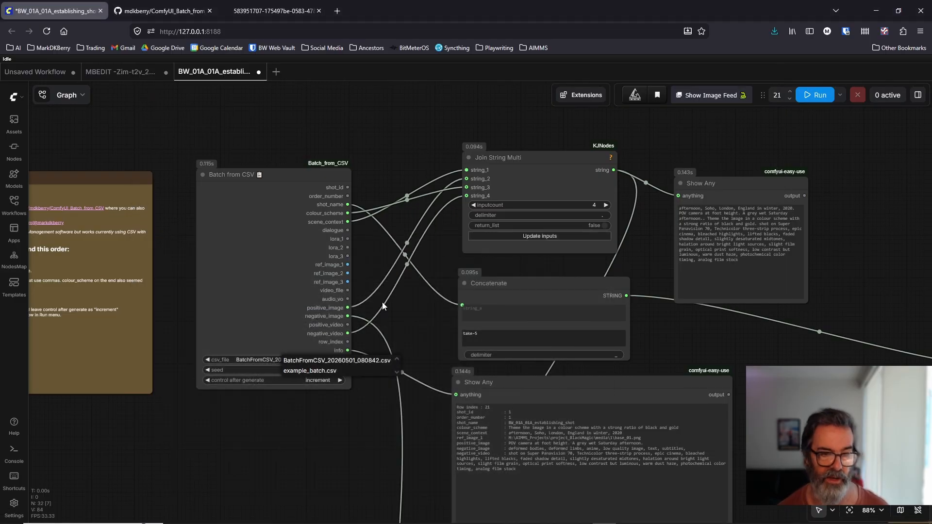
{"action": "left_click", "coordinate": [326, 362]}
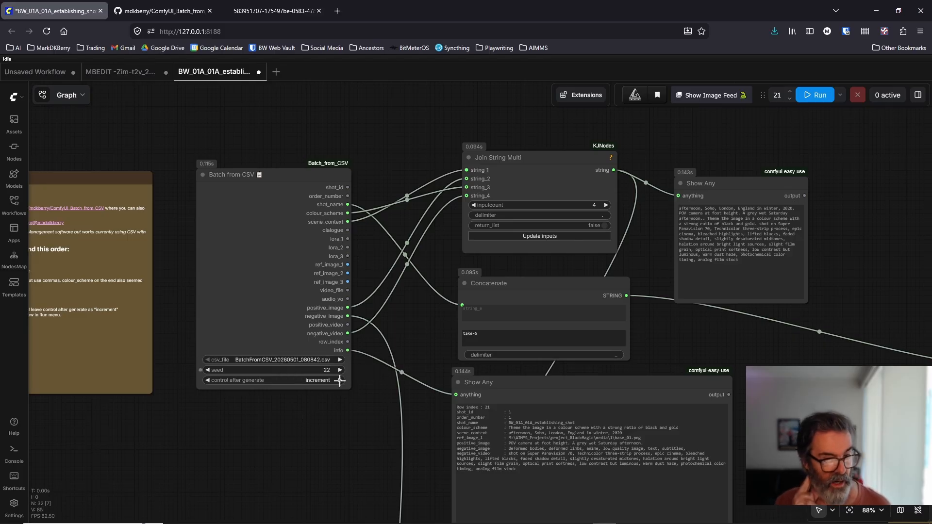
Step: Set the Batch from CSV node's seed to 1
{"action": "left_click", "coordinate": [328, 371]}
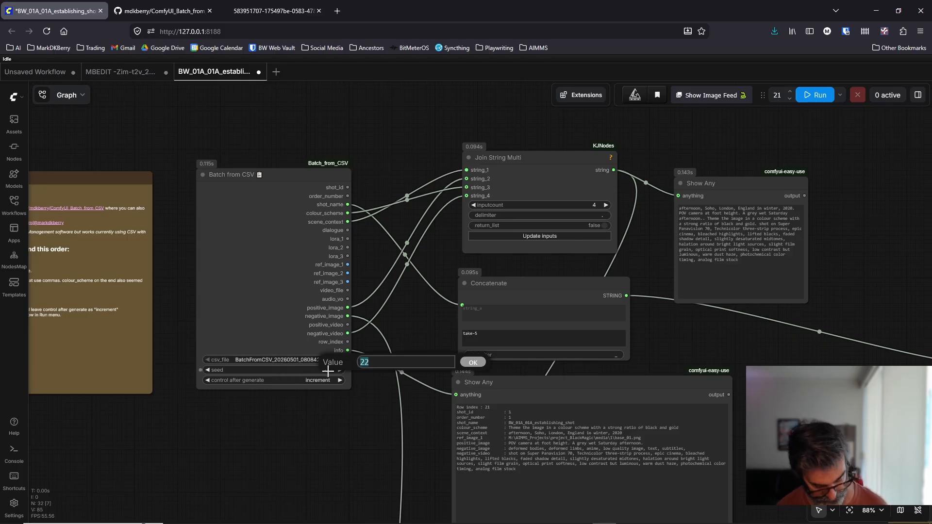
{"action": "key", "text": "Return"}
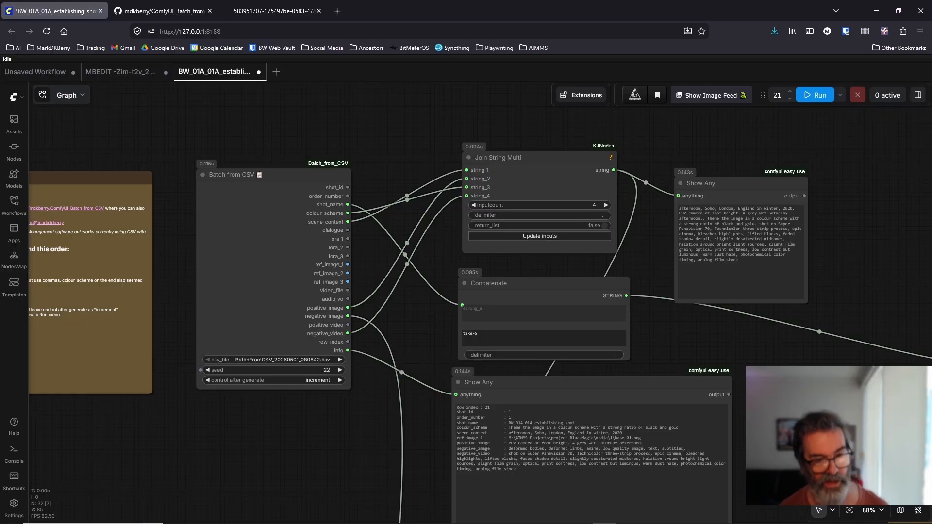
{"action": "left_click", "coordinate": [317, 369]}
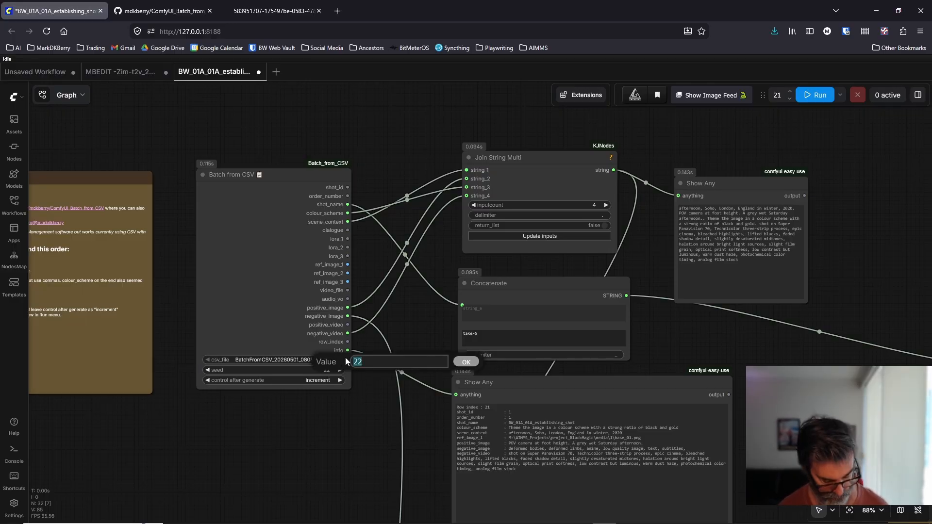
{"action": "type", "text": "1"}
{"action": "key", "text": "Return"}
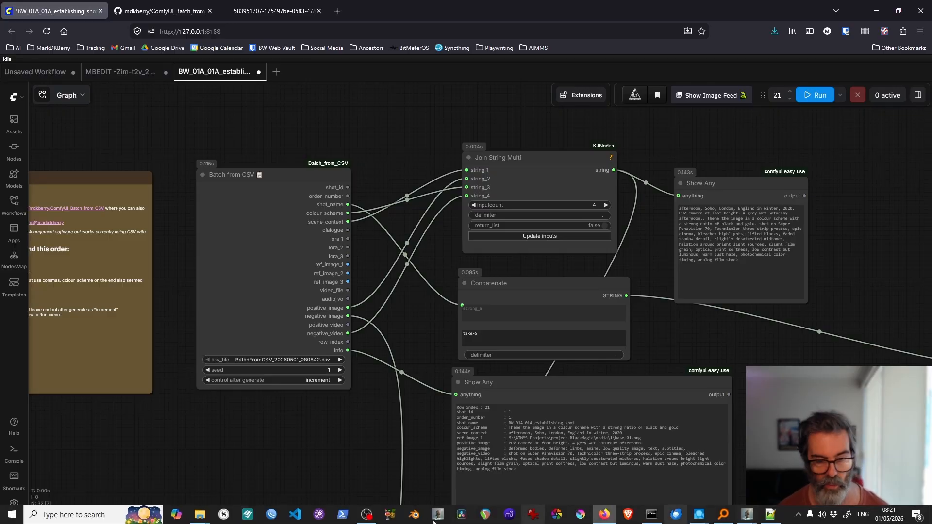
Step: Check the existing take images in the output folder and set the Concatenate node's second string to take-6
{"action": "mouse_move", "coordinate": [199, 519]}
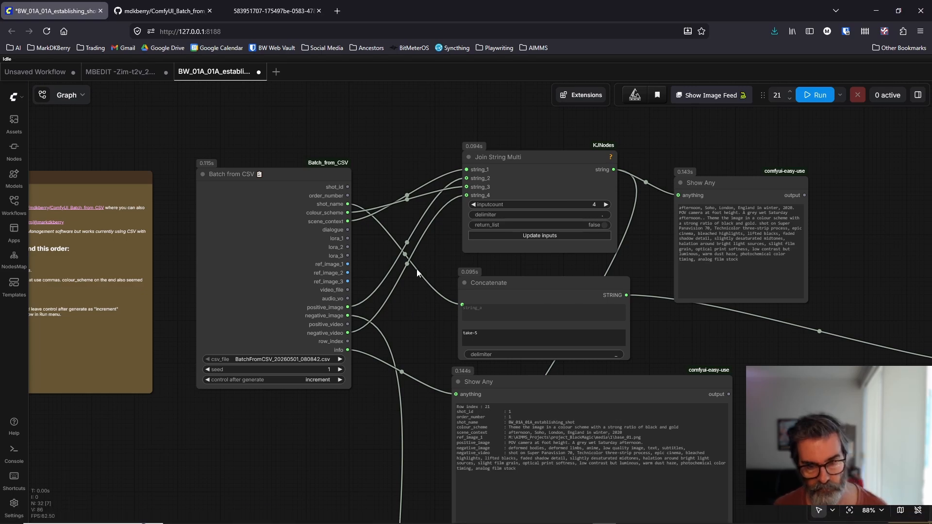
{"action": "left_click_drag", "start_coordinate": [444, 355], "coordinate": [385, 202]}
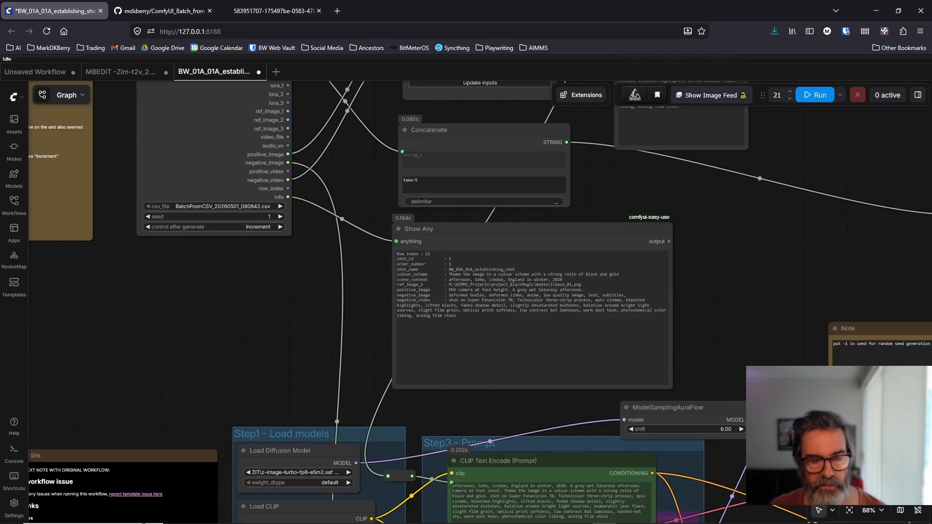
{"action": "mouse_move", "coordinate": [199, 514]}
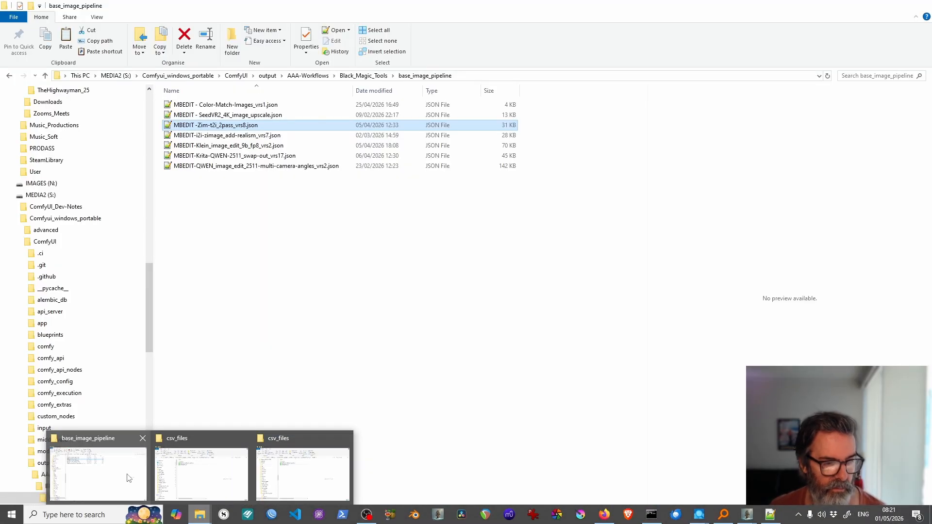
{"action": "left_click", "coordinate": [129, 478]}
{"action": "left_click_drag", "start_coordinate": [149, 338], "coordinate": [154, 171]}
{"action": "left_click", "coordinate": [28, 262]}
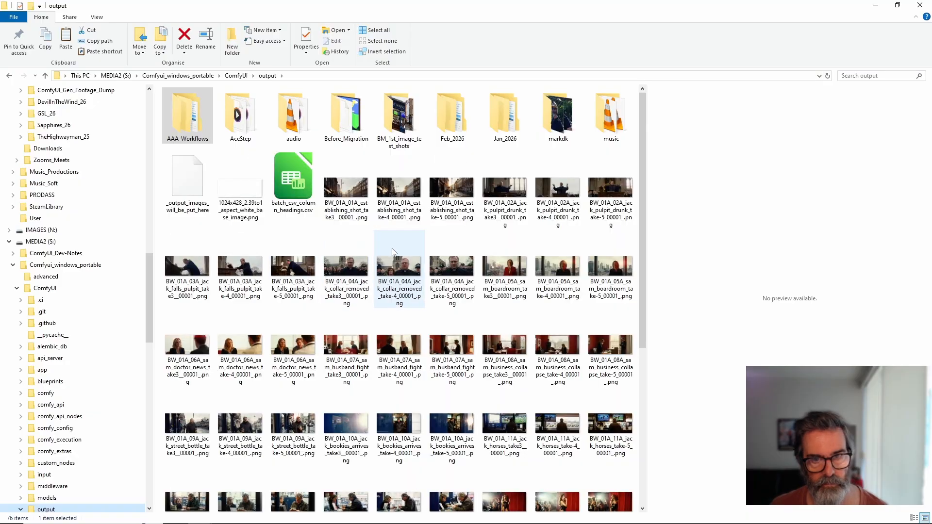
{"action": "left_click", "coordinate": [875, 5]}
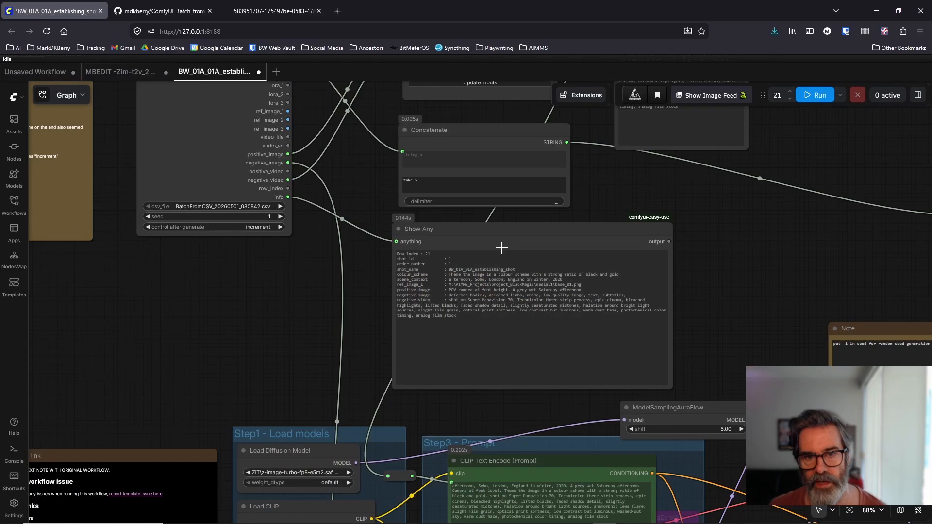
{"action": "left_click", "coordinate": [428, 185]}
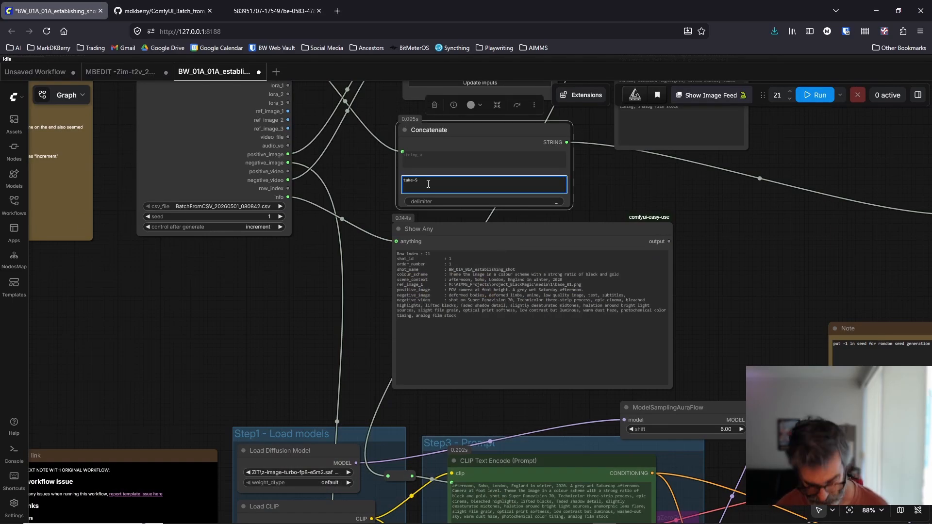
{"action": "type", "text": "6"}
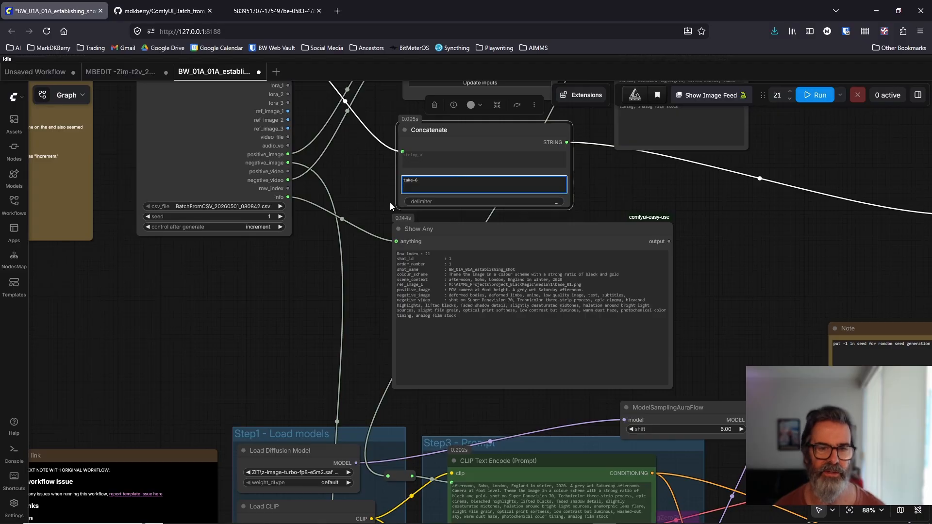
Step: Generate a new fixed random seed in the Seed (rgthree) node
{"action": "left_click", "coordinate": [299, 272]}
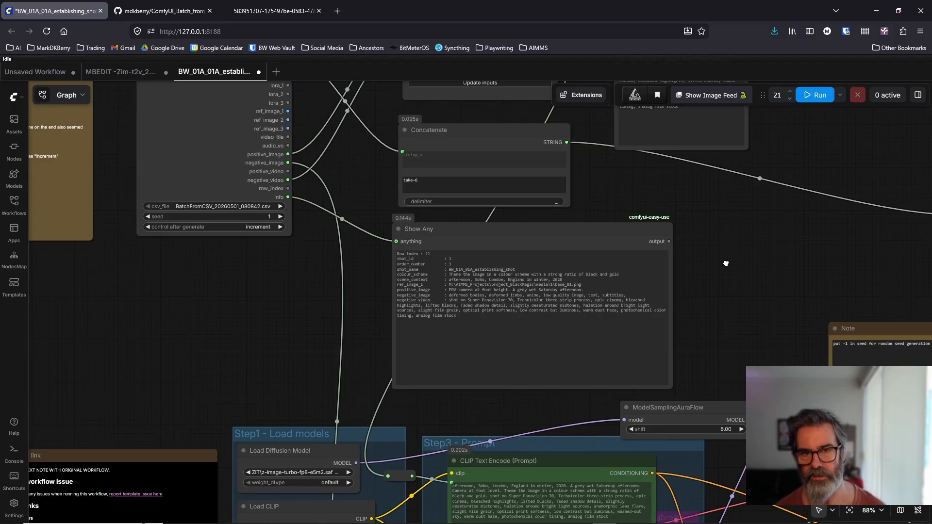
{"action": "scroll", "coordinate": [726, 263], "scroll_direction": "down", "scroll_amount": 2}
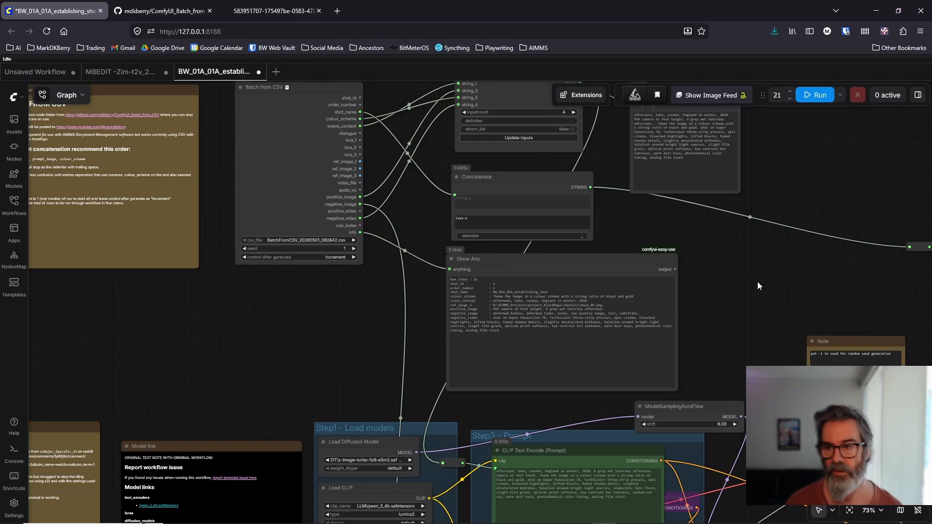
{"action": "left_click_drag", "start_coordinate": [759, 286], "coordinate": [422, 191]}
{"action": "scroll", "coordinate": [637, 321], "scroll_direction": "up", "scroll_amount": 6}
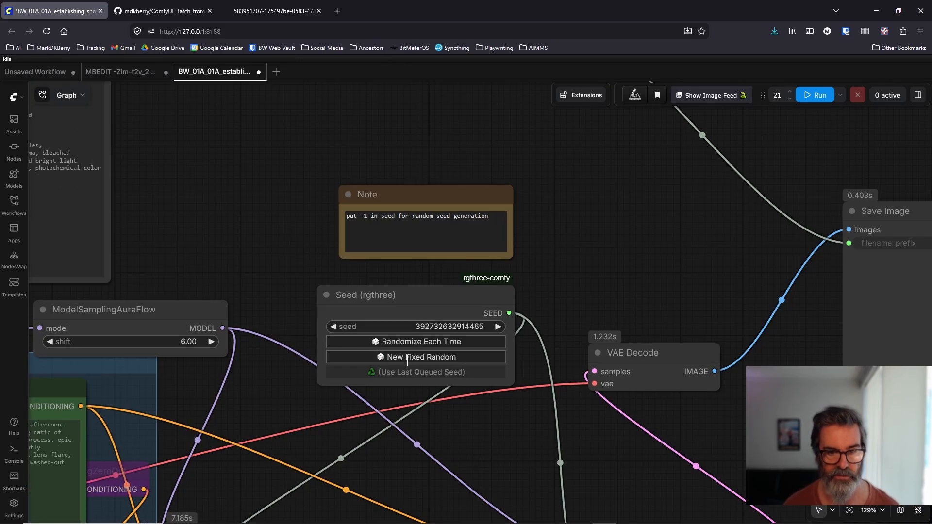
{"action": "left_click", "coordinate": [408, 359]}
{"action": "scroll", "coordinate": [549, 186], "scroll_direction": "down", "scroll_amount": 5}
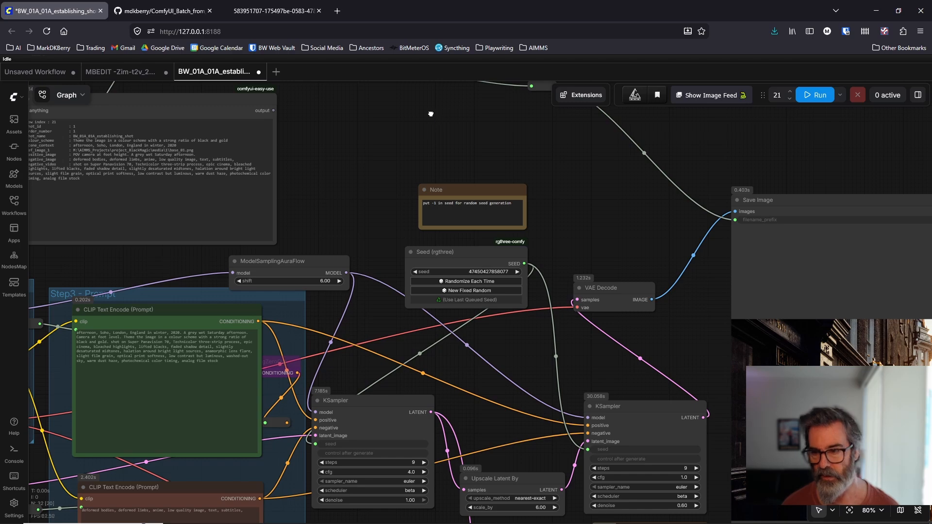
Step: Review the prompt nodes, both KSamplers, the latent image size and the saved image in the two-pass workflow
{"action": "left_click_drag", "start_coordinate": [430, 112], "coordinate": [462, 100]}
{"action": "left_click_drag", "start_coordinate": [386, 172], "coordinate": [396, 122]}
{"action": "left_click_drag", "start_coordinate": [442, 287], "coordinate": [417, 171]}
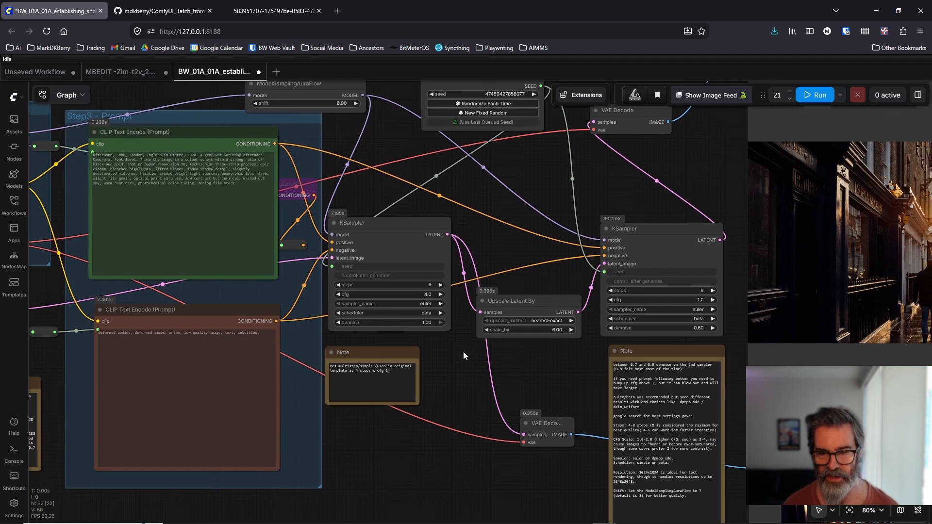
{"action": "left_click_drag", "start_coordinate": [464, 362], "coordinate": [548, 389]}
{"action": "scroll", "coordinate": [466, 339], "scroll_direction": "down", "scroll_amount": 2}
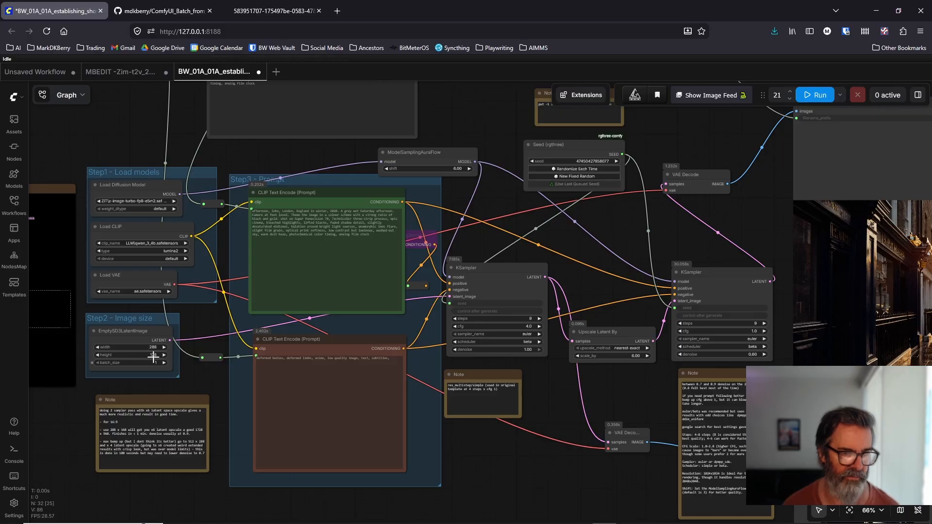
{"action": "left_click_drag", "start_coordinate": [701, 259], "coordinate": [331, 265]}
{"action": "scroll", "coordinate": [475, 301], "scroll_direction": "up", "scroll_amount": 5}
{"action": "scroll", "coordinate": [476, 295], "scroll_direction": "up", "scroll_amount": 2}
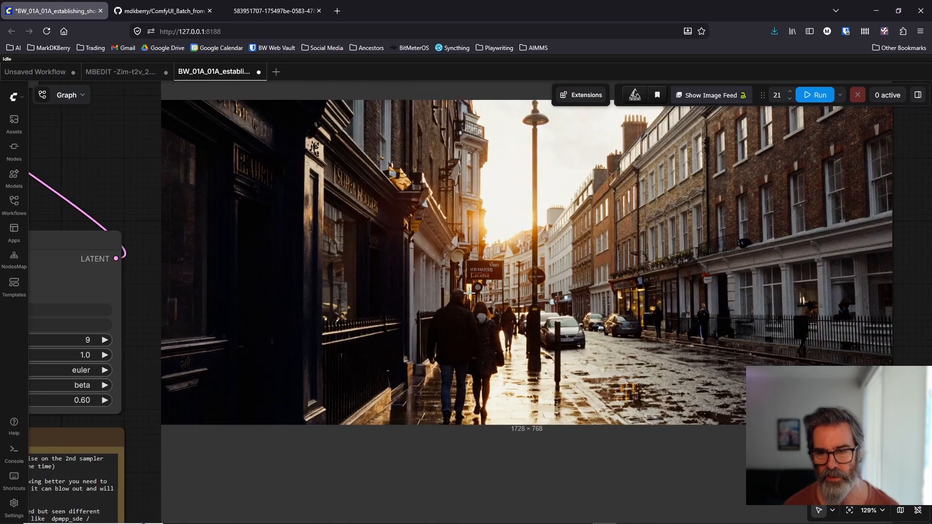
{"action": "scroll", "coordinate": [458, 285], "scroll_direction": "down", "scroll_amount": 6}
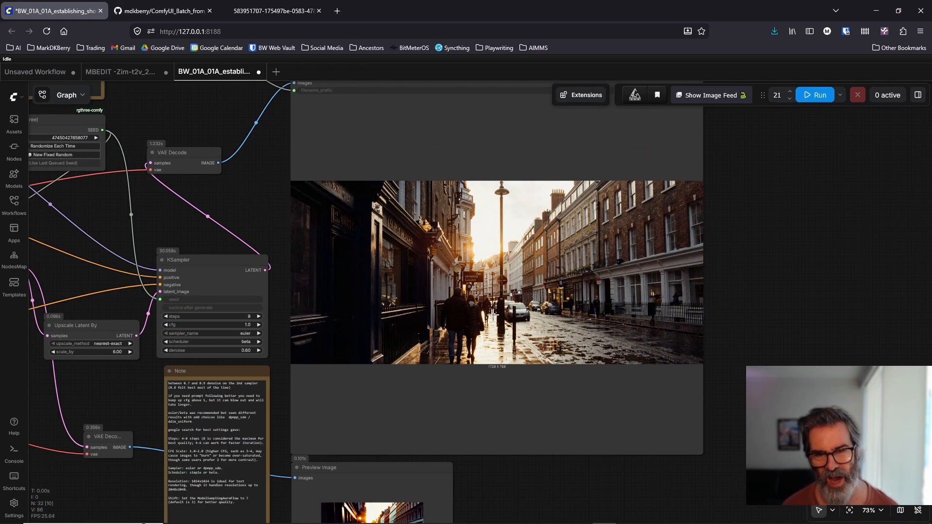
Step: Check the project's shot list in AIMMS Storyboard Manager, and return to ComfyUI
{"action": "scroll", "coordinate": [365, 264], "scroll_direction": "down", "scroll_amount": 5}
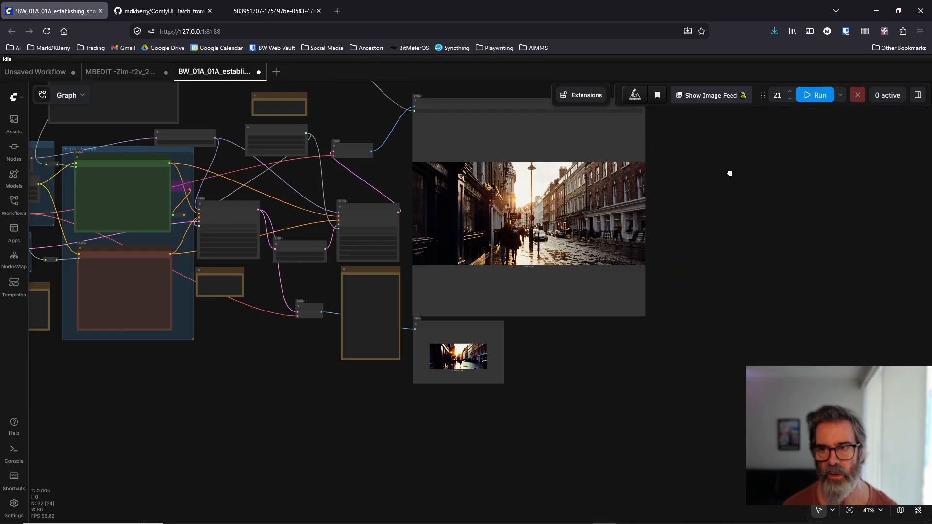
{"action": "left_click_drag", "start_coordinate": [730, 173], "coordinate": [898, 327]}
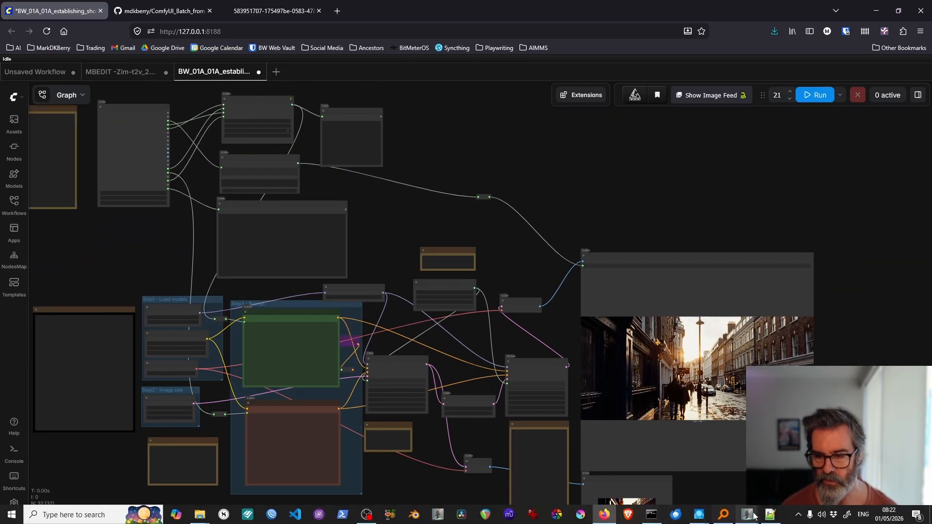
{"action": "left_click", "coordinate": [706, 439]}
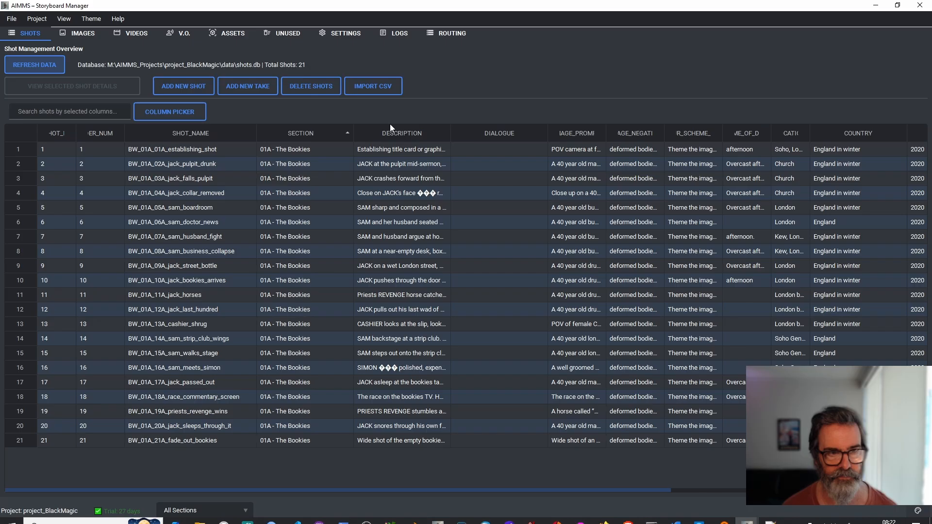
{"action": "left_click", "coordinate": [875, 5]}
Step: View establishing shot images 00001, 00002 and 00003 in the output folder's BM_1st_image_test_shots subfolder
{"action": "mouse_move", "coordinate": [204, 520]}
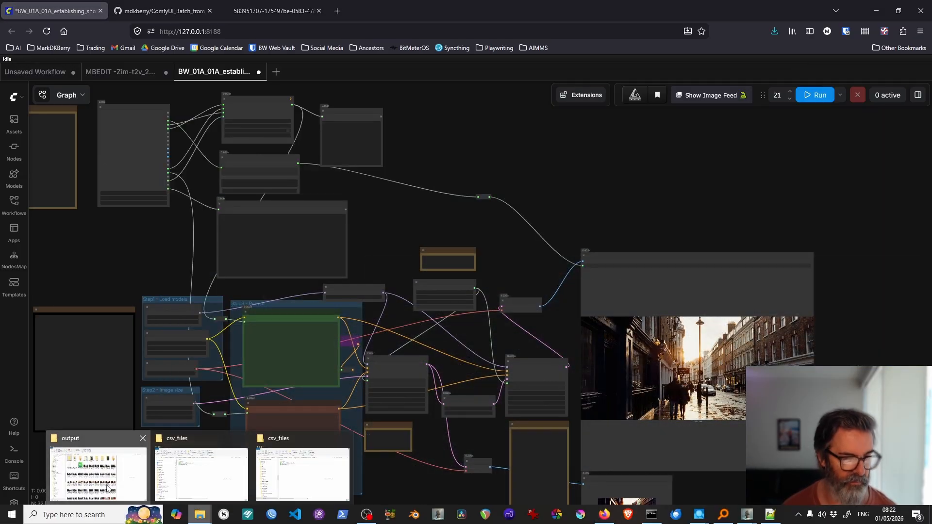
{"action": "left_click", "coordinate": [97, 473]}
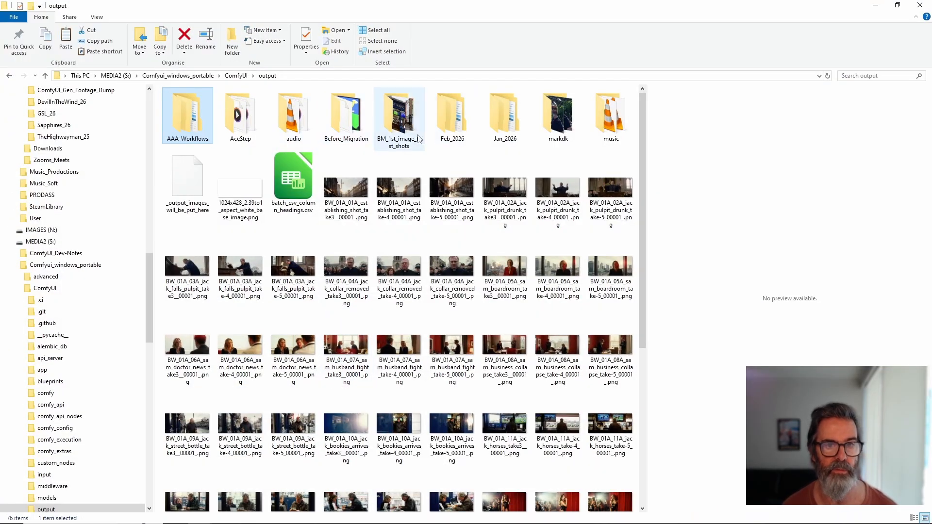
{"action": "double_click", "coordinate": [399, 117]}
{"action": "double_click", "coordinate": [327, 139]}
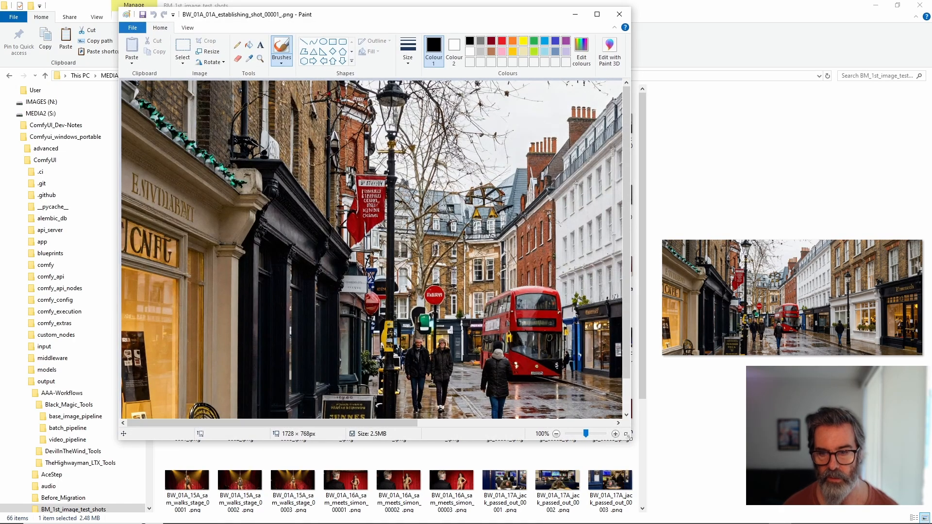
{"action": "mouse_move", "coordinate": [629, 436]}
{"action": "left_mouse_down"}
{"action": "mouse_move", "coordinate": [798, 475]}
{"action": "mouse_move", "coordinate": [818, 496]}
{"action": "left_mouse_up"}
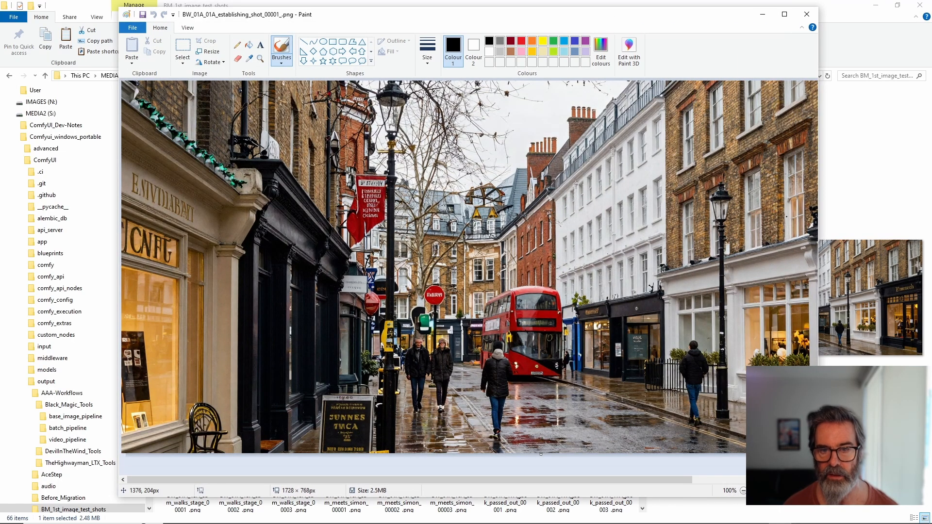
{"action": "left_click", "coordinate": [807, 16]}
{"action": "double_click", "coordinate": [388, 127]}
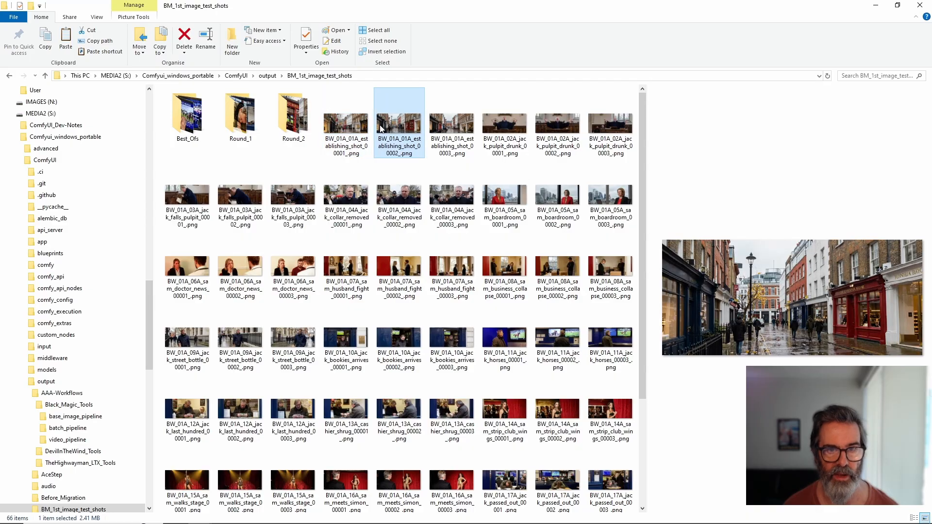
{"action": "left_click", "coordinate": [806, 14]}
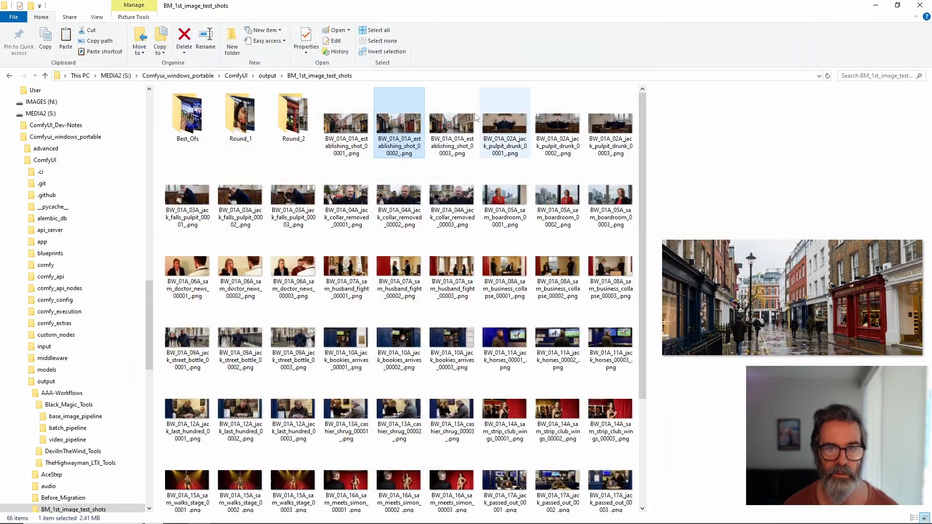
{"action": "left_click", "coordinate": [445, 138]}
{"action": "double_click", "coordinate": [445, 138]}
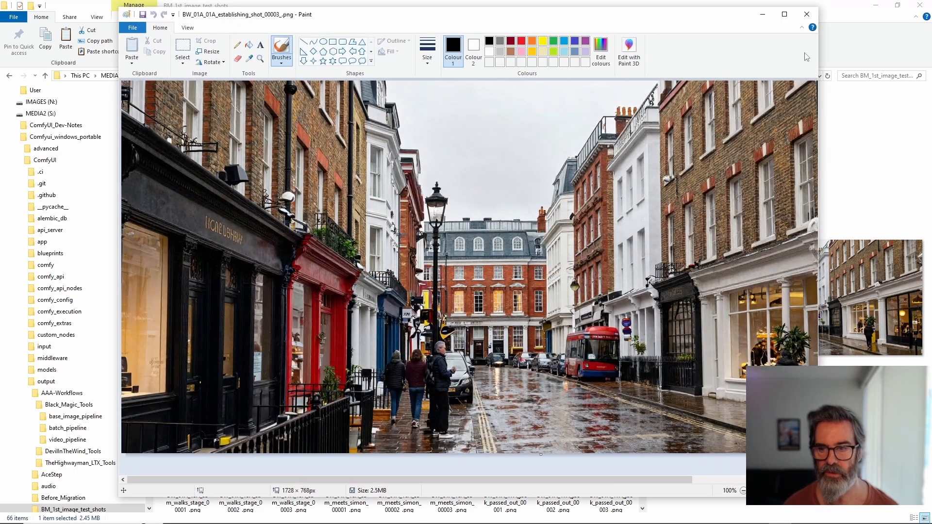
{"action": "left_click", "coordinate": [810, 16]}
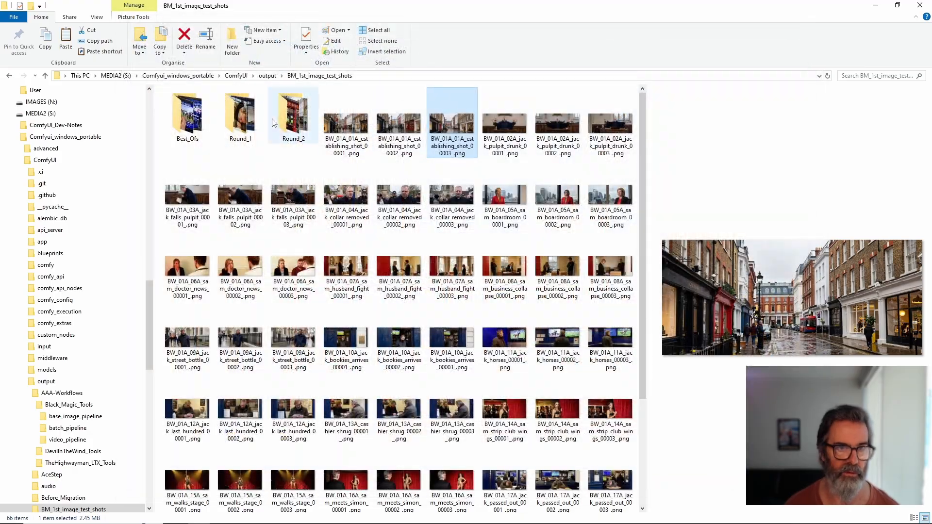
Step: Return to the output folder and view the take3, take-4 and take-5 images of the establishing shot
{"action": "left_click", "coordinate": [267, 76]}
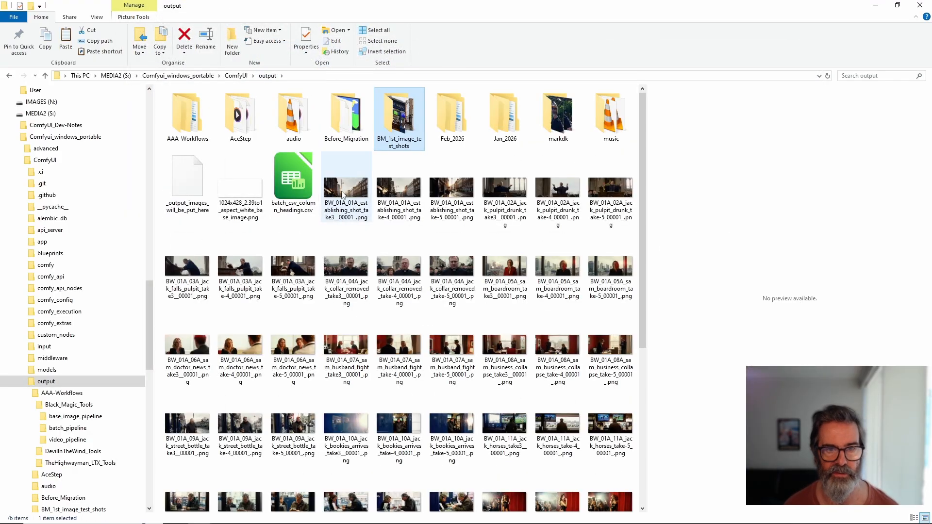
{"action": "double_click", "coordinate": [343, 196]}
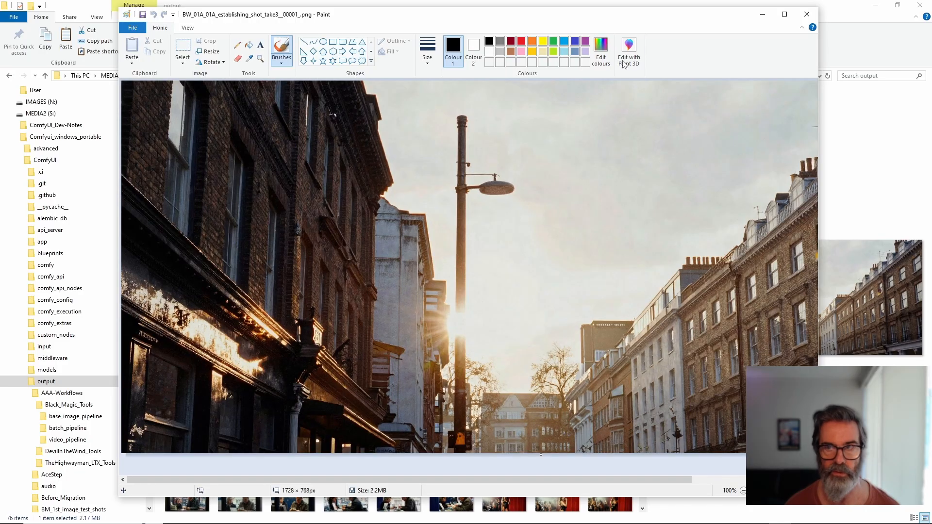
{"action": "left_click", "coordinate": [807, 14]}
{"action": "double_click", "coordinate": [398, 199]}
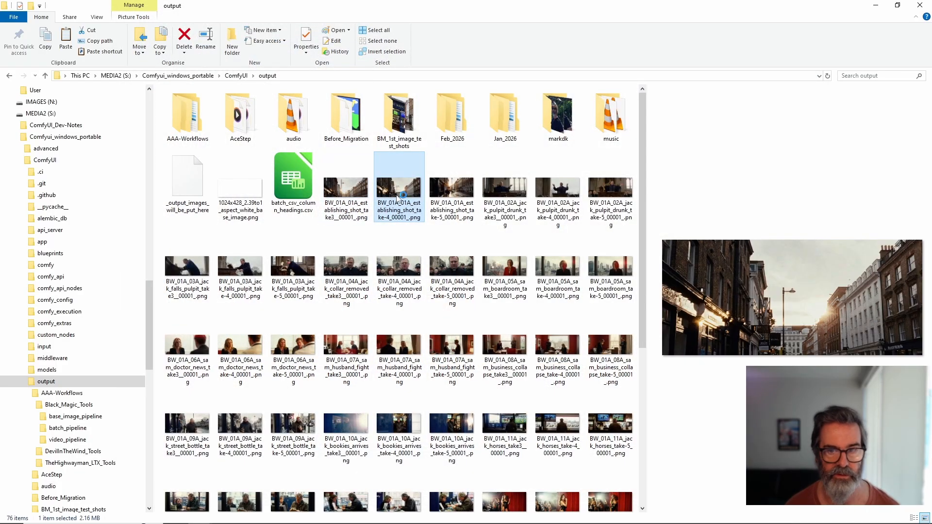
{"action": "scroll", "coordinate": [565, 364], "scroll_direction": "right", "scroll_amount": 5}
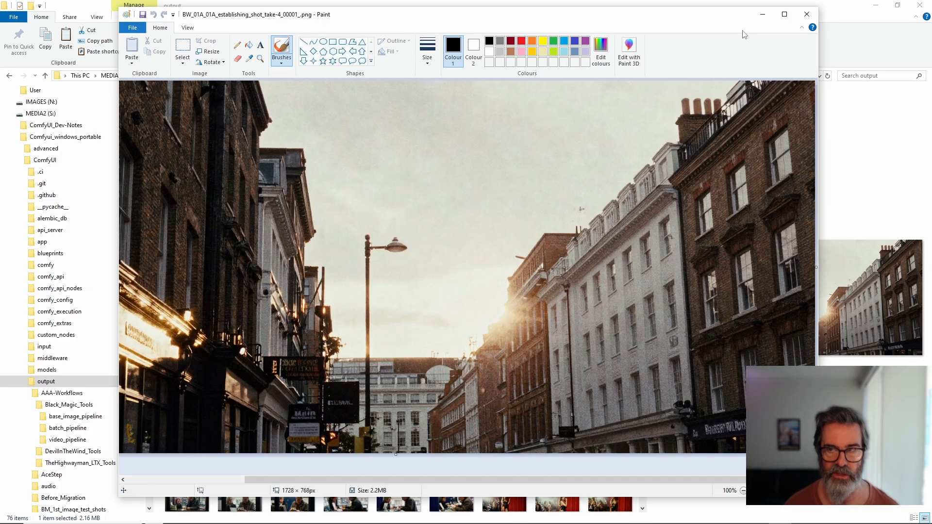
{"action": "left_click", "coordinate": [806, 14]}
{"action": "left_click", "coordinate": [452, 197]}
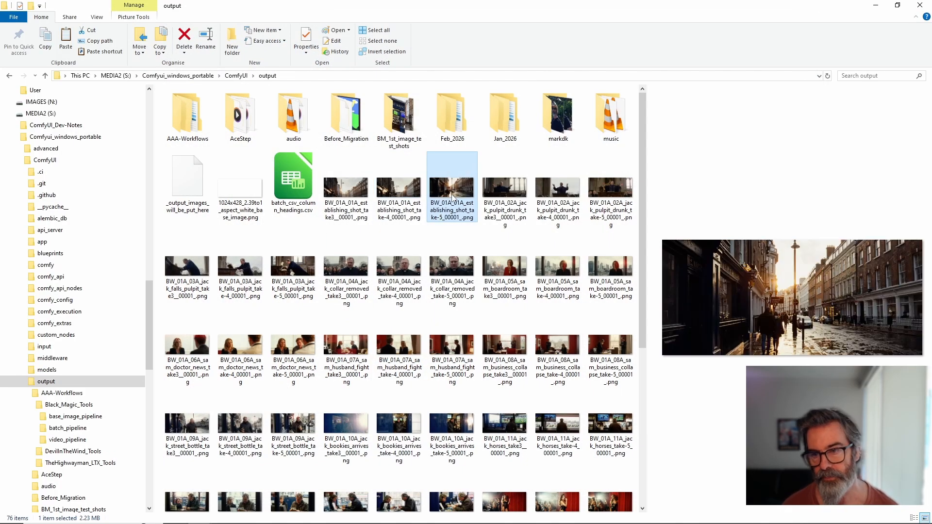
{"action": "double_click", "coordinate": [452, 197]}
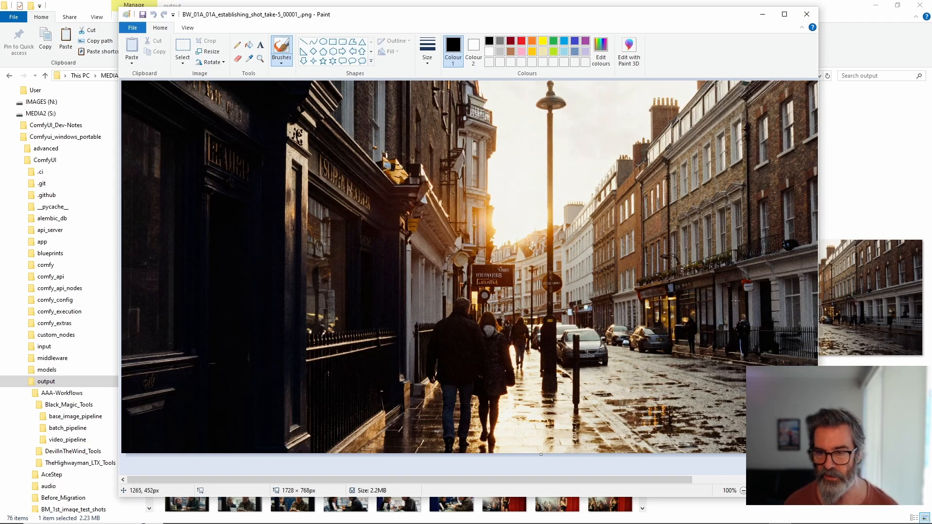
{"action": "left_click", "coordinate": [807, 14]}
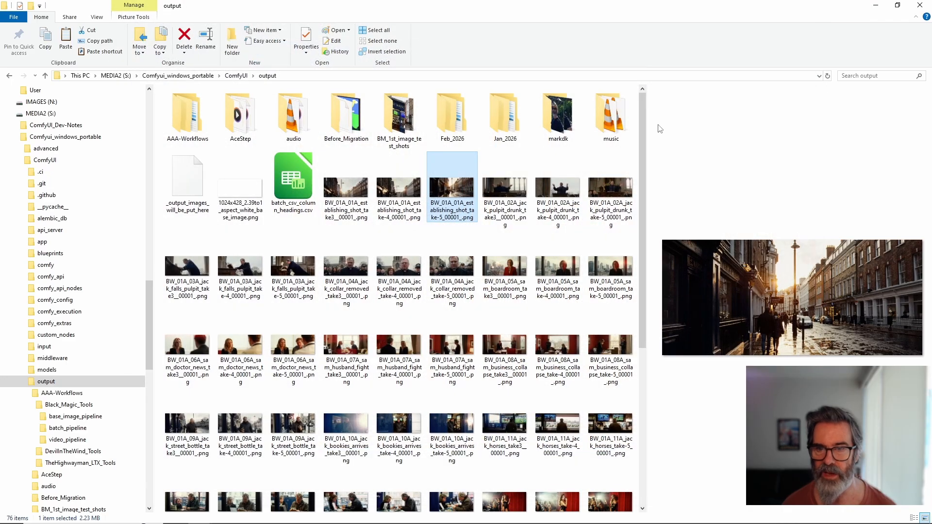
Step: Preview the take-4 and take-5 images of the jack_pulpit_drunk shot, and return to ComfyUI
{"action": "left_click", "coordinate": [545, 209]}
{"action": "key", "text": "Right"}
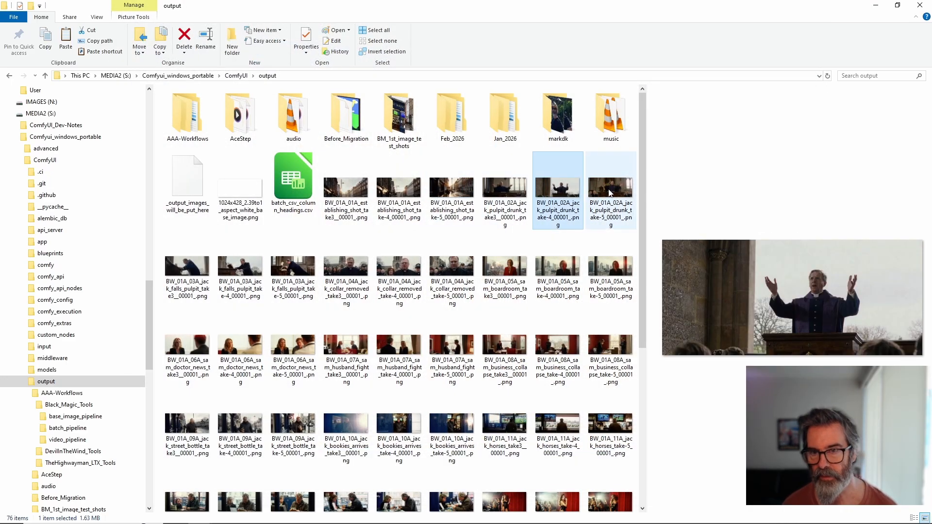
{"action": "left_click", "coordinate": [876, 5]}
Step: Check the run count and the Batch from CSV and Concatenate node settings for the batch run
{"action": "scroll", "coordinate": [497, 197], "scroll_direction": "down", "scroll_amount": 4}
{"action": "left_click_drag", "start_coordinate": [536, 237], "coordinate": [454, 174]}
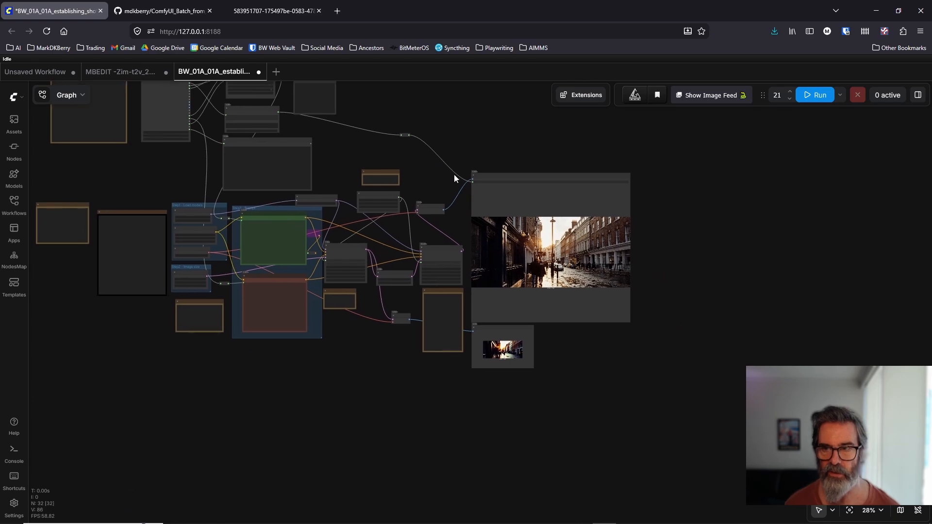
{"action": "scroll", "coordinate": [496, 136], "scroll_direction": "up", "scroll_amount": 3}
{"action": "scroll", "coordinate": [497, 136], "scroll_direction": "up", "scroll_amount": 1}
{"action": "double_click", "coordinate": [775, 94]}
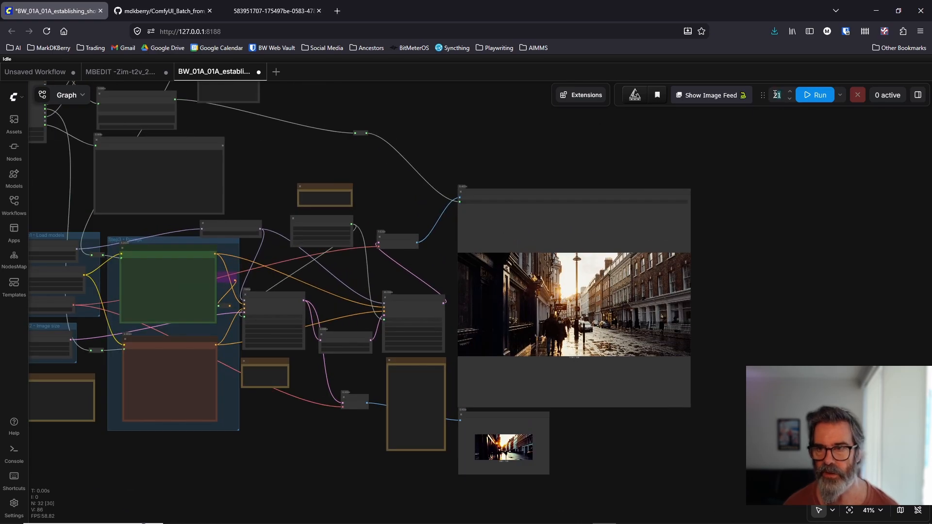
{"action": "left_click_drag", "start_coordinate": [476, 154], "coordinate": [692, 193]}
{"action": "scroll", "coordinate": [278, 233], "scroll_direction": "up", "scroll_amount": 5}
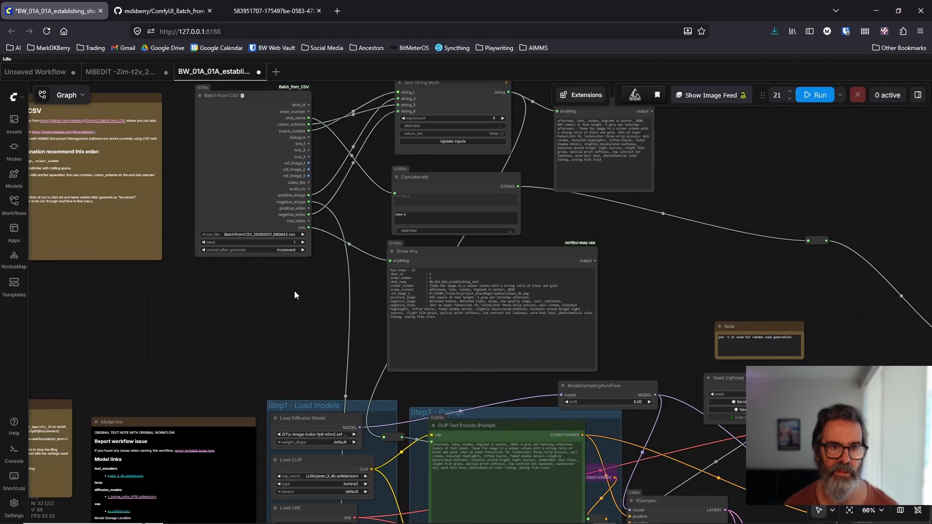
{"action": "scroll", "coordinate": [293, 272], "scroll_direction": "up", "scroll_amount": 4}
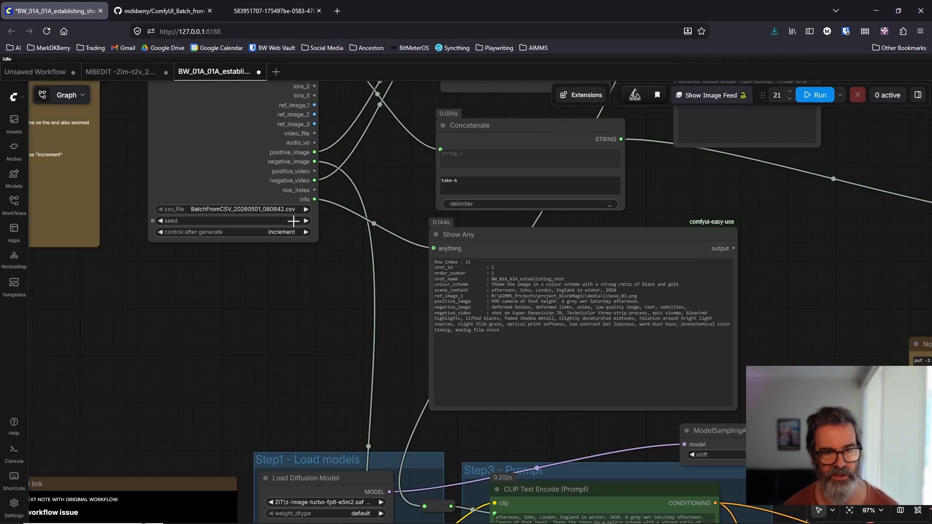
{"action": "scroll", "coordinate": [280, 302], "scroll_direction": "down", "scroll_amount": 3}
{"action": "scroll", "coordinate": [550, 298], "scroll_direction": "down", "scroll_amount": 3}
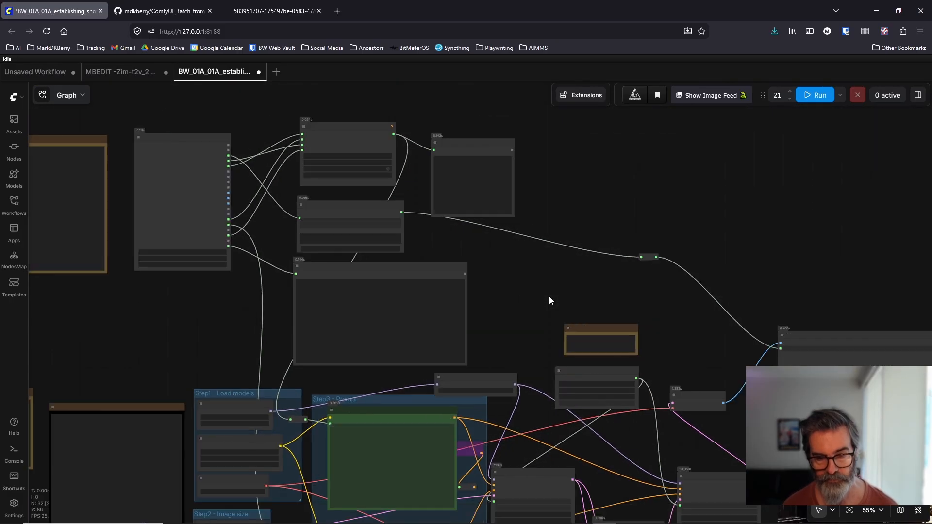
Step: Run the workflow with a batch count of 21 and bring the samplers and image previews into view
{"action": "left_click_drag", "start_coordinate": [551, 298], "coordinate": [413, 208]}
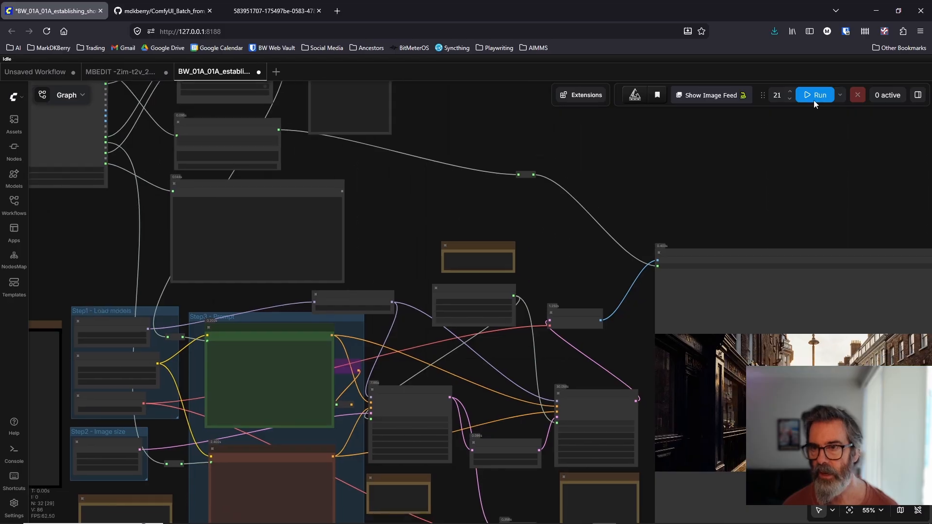
{"action": "left_click", "coordinate": [816, 95]}
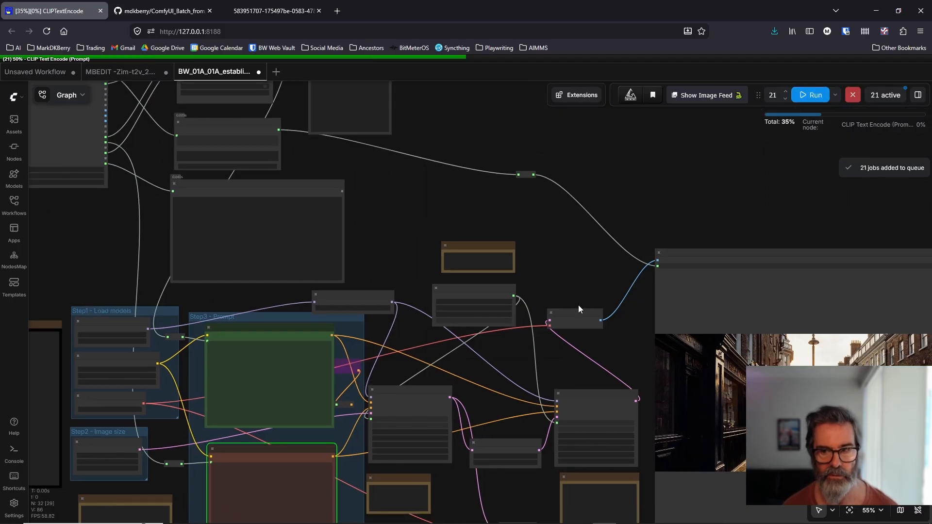
{"action": "left_click_drag", "start_coordinate": [578, 305], "coordinate": [470, 161]}
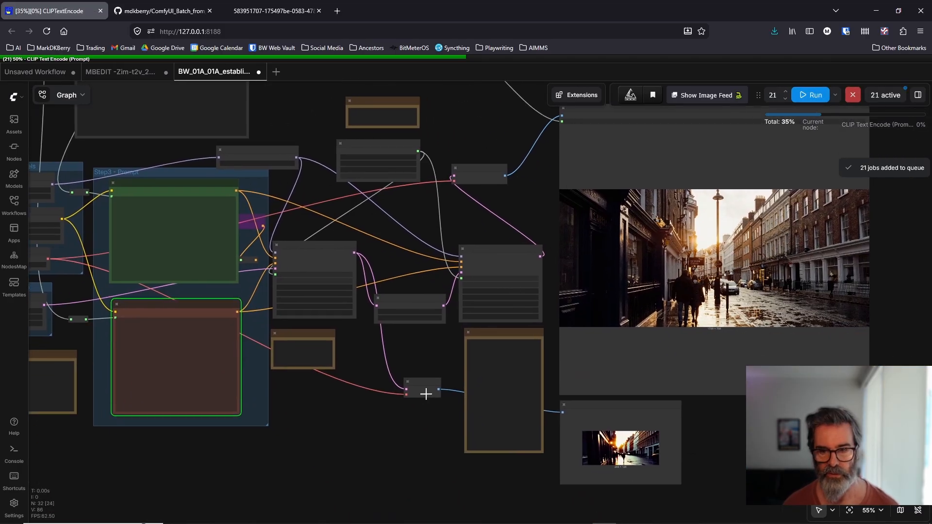
Step: Inspect the second KSampler's settings and the Save Image preview while the batch runs
{"action": "scroll", "coordinate": [406, 419], "scroll_direction": "up", "scroll_amount": 4}
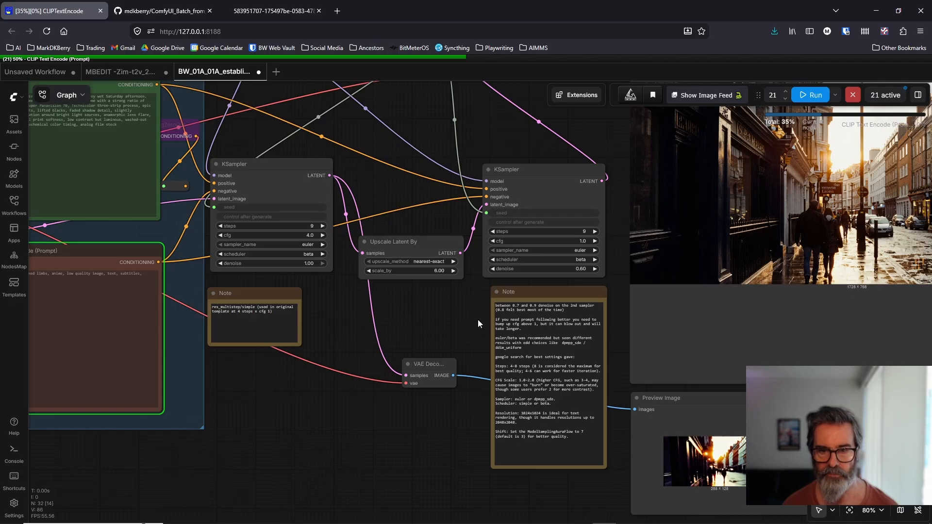
{"action": "left_click_drag", "start_coordinate": [478, 324], "coordinate": [215, 365]}
{"action": "scroll", "coordinate": [299, 189], "scroll_direction": "up", "scroll_amount": 4}
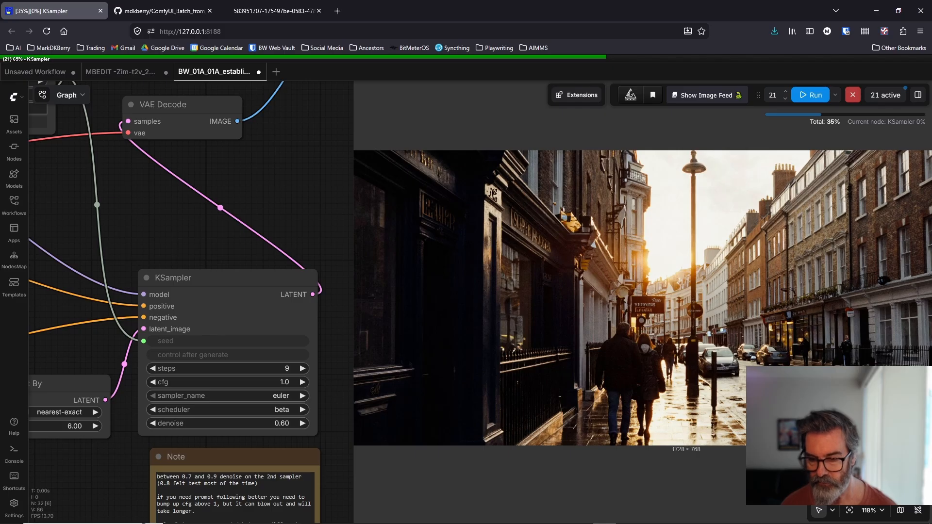
Step: Open BatchFromCSV_20260501_080842.csv from the csv_files folder in LibreOffice Calc
{"action": "mouse_move", "coordinate": [746, 514]}
{"action": "key", "text": "super"}
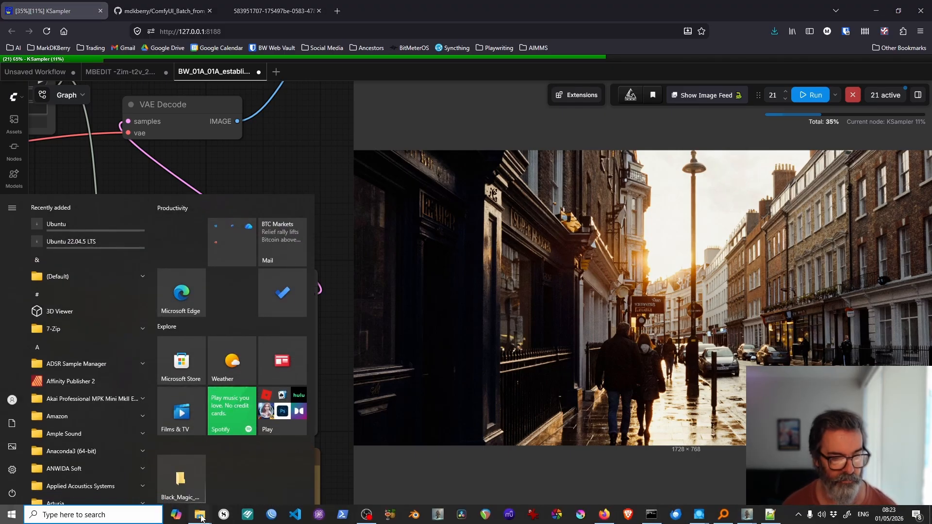
{"action": "mouse_move", "coordinate": [200, 515]}
{"action": "left_click", "coordinate": [189, 485]}
{"action": "double_click", "coordinate": [349, 187]}
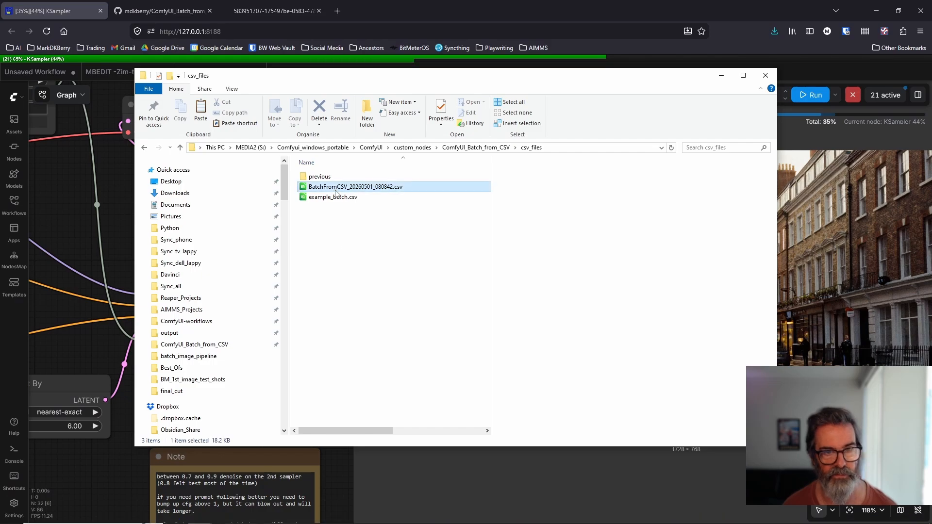
{"action": "left_click", "coordinate": [504, 399]}
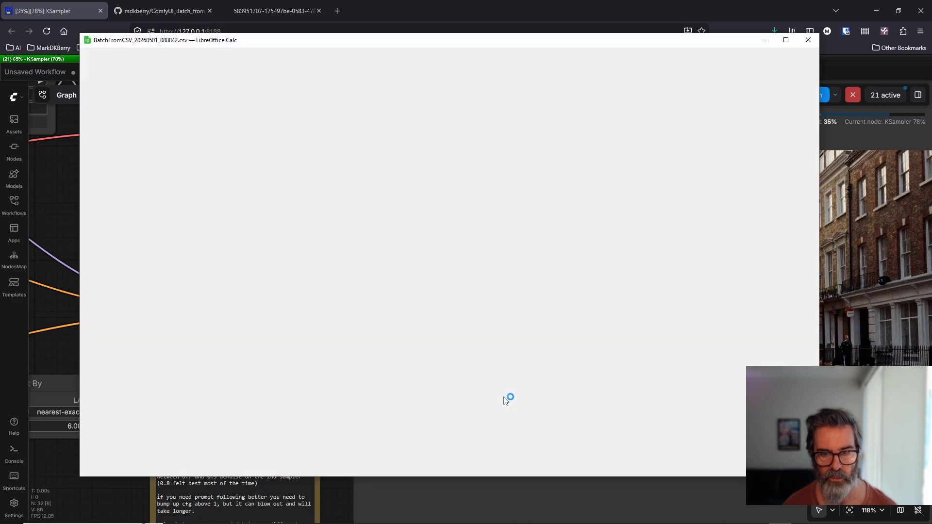
Step: Go through the batch CSV's column headers from order_number to negative_video, then close the spreadsheet and return to ComfyUI
{"action": "key", "text": "Right"}
{"action": "key", "text": "Right"}
{"action": "key", "text": "Right"}
{"action": "key", "text": "Right"}
{"action": "key", "text": "Right"}
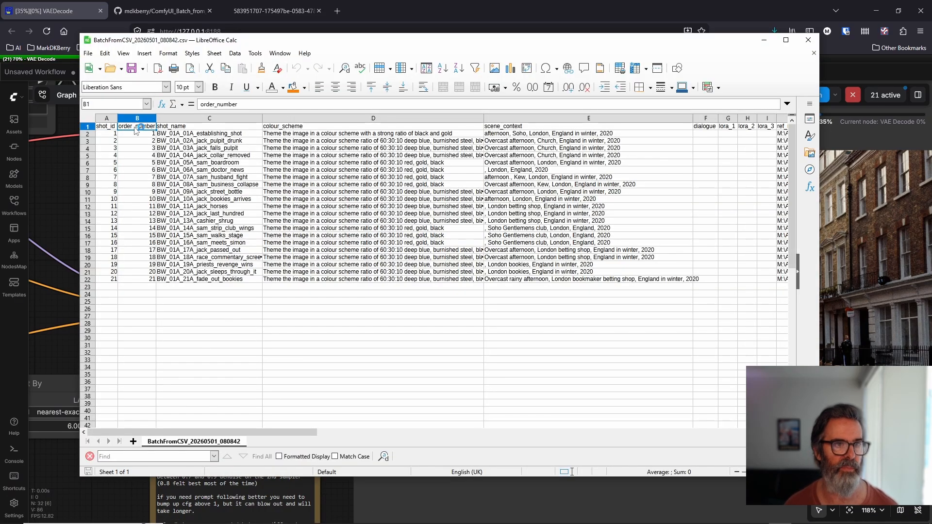
{"action": "key", "text": "Right"}
{"action": "key", "text": "Right"}
{"action": "key", "text": "Right"}
{"action": "key", "text": "Right"}
{"action": "key", "text": "Right"}
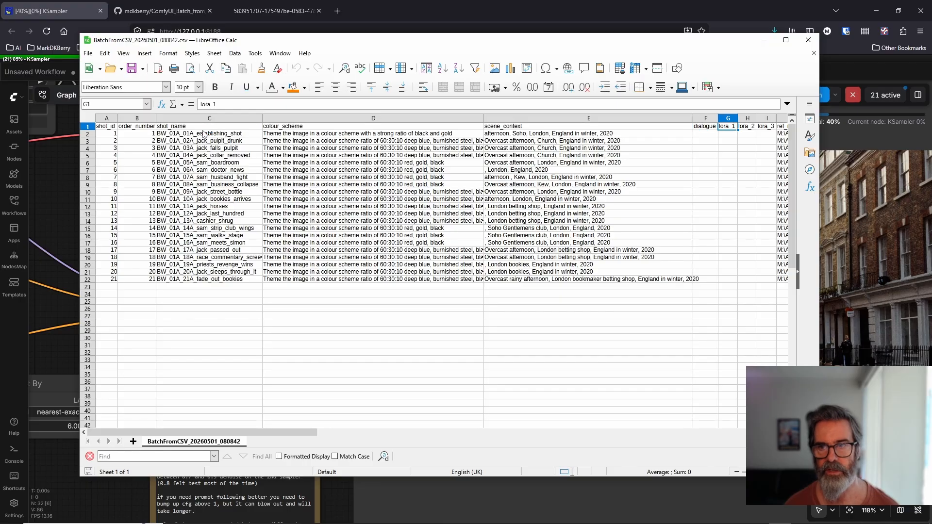
{"action": "key", "text": "Right"}
{"action": "key", "text": "Right"}
{"action": "key", "text": "Right"}
{"action": "key", "text": "Right"}
{"action": "key", "text": "Right"}
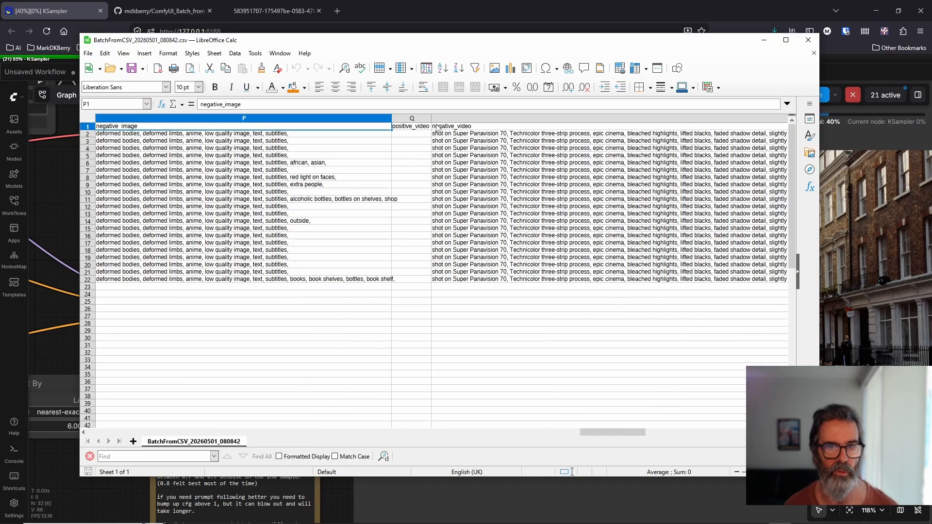
{"action": "key", "text": "Right"}
{"action": "key", "text": "Right"}
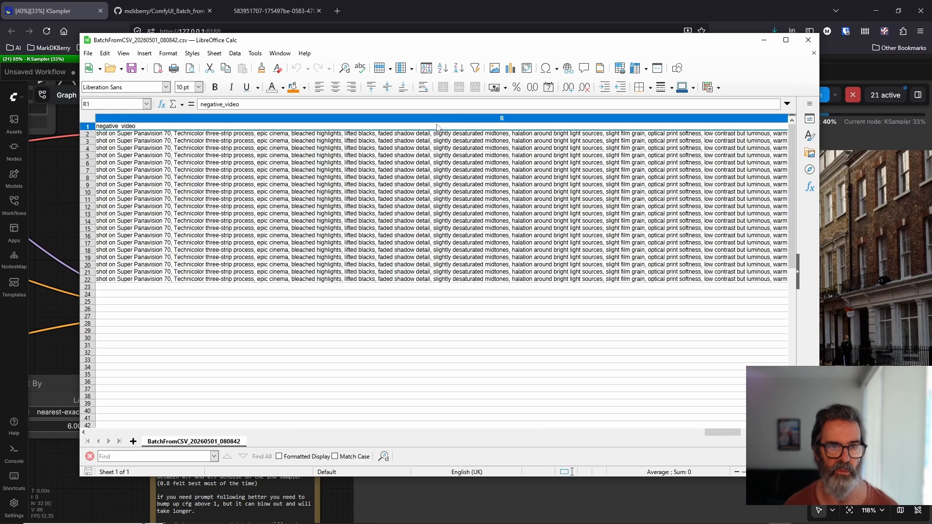
{"action": "key", "text": "Left"}
{"action": "key", "text": "Left"}
{"action": "key", "text": "Left"}
{"action": "key", "text": "Left"}
{"action": "key", "text": "Left"}
{"action": "key", "text": "Left"}
{"action": "key", "text": "Left"}
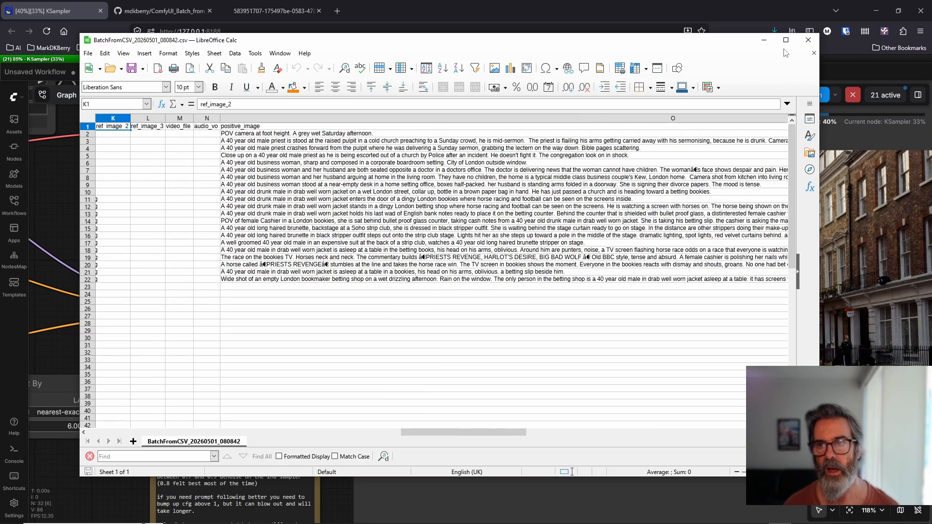
{"action": "left_click", "coordinate": [808, 40]}
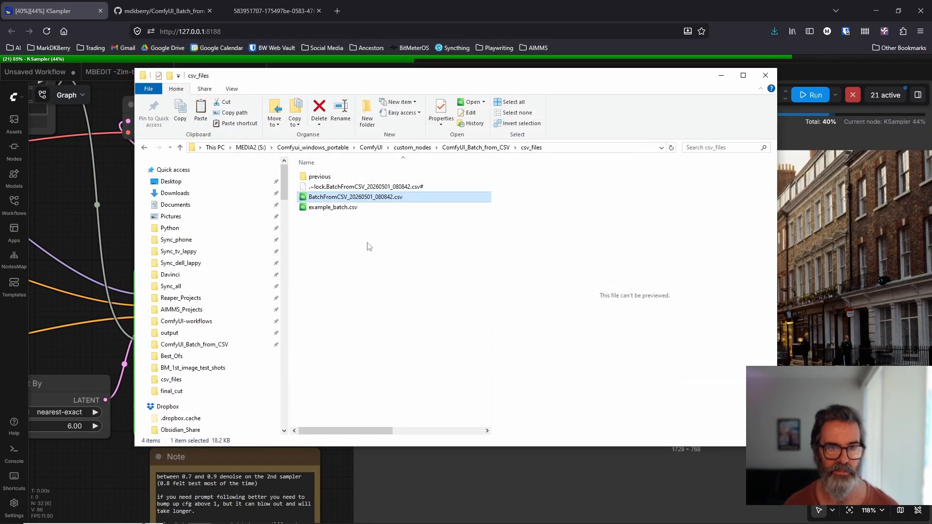
{"action": "left_click", "coordinate": [720, 75]}
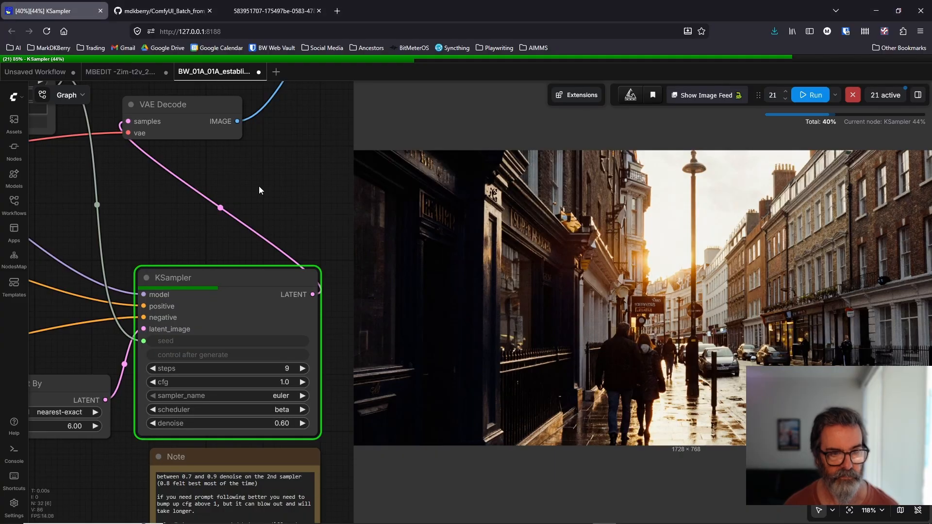
Step: Check the current row's shot details in the Show Any node fed by Batch from CSV
{"action": "left_click_drag", "start_coordinate": [259, 187], "coordinate": [705, 324]}
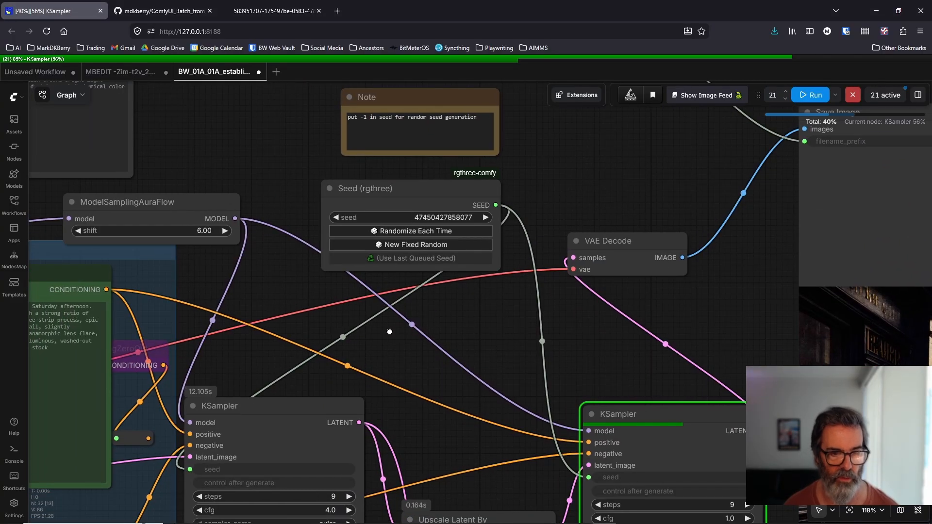
{"action": "left_click_drag", "start_coordinate": [389, 331], "coordinate": [574, 373]}
{"action": "left_click_drag", "start_coordinate": [387, 197], "coordinate": [709, 314]}
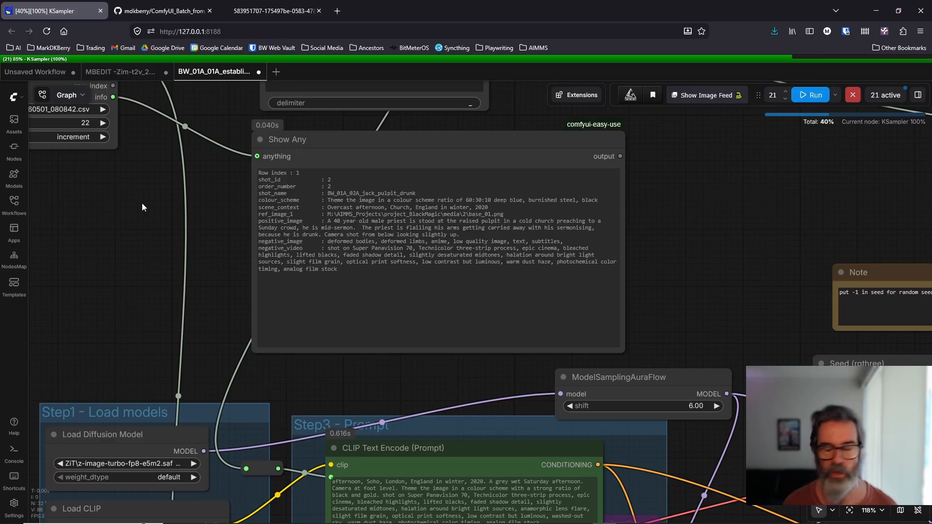
{"action": "left_click_drag", "start_coordinate": [141, 204], "coordinate": [323, 301]}
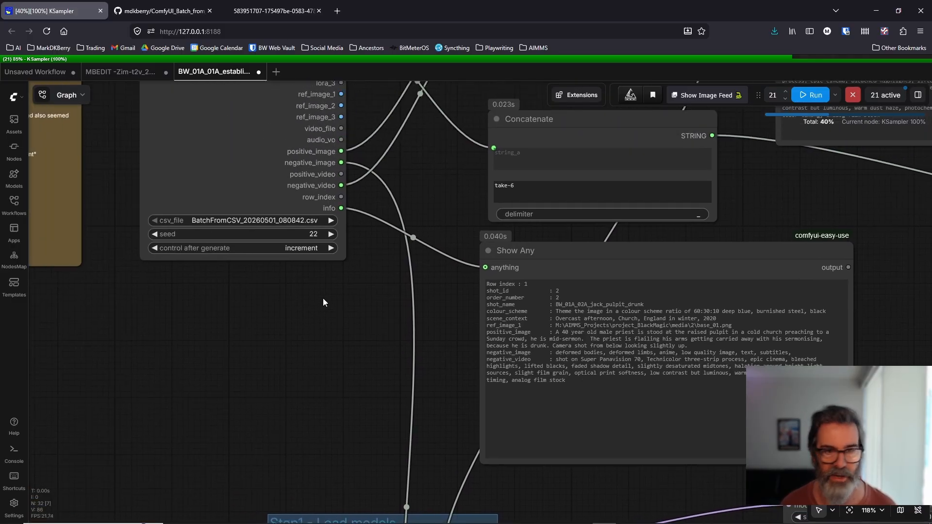
Step: Review the Batch from CSV instruction note and the Join String Multi, Concatenate and Show Any nodes its outputs feed
{"action": "scroll", "coordinate": [321, 293], "scroll_direction": "down", "scroll_amount": 4}
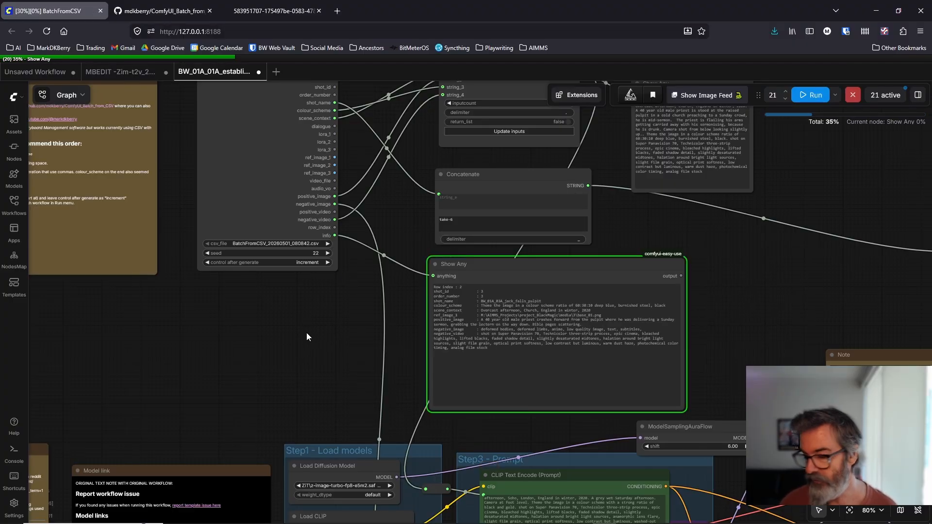
{"action": "left_click_drag", "start_coordinate": [310, 342], "coordinate": [456, 221]}
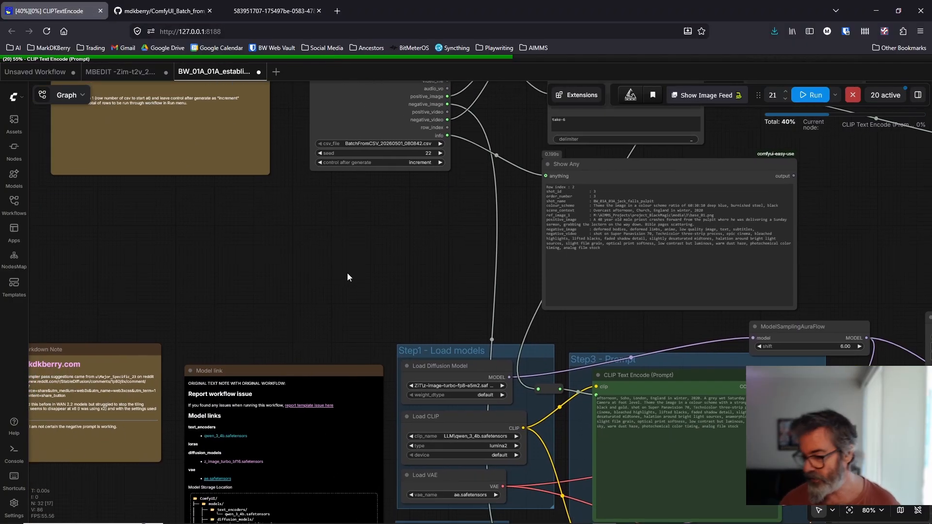
{"action": "scroll", "coordinate": [351, 265], "scroll_direction": "down", "scroll_amount": 4}
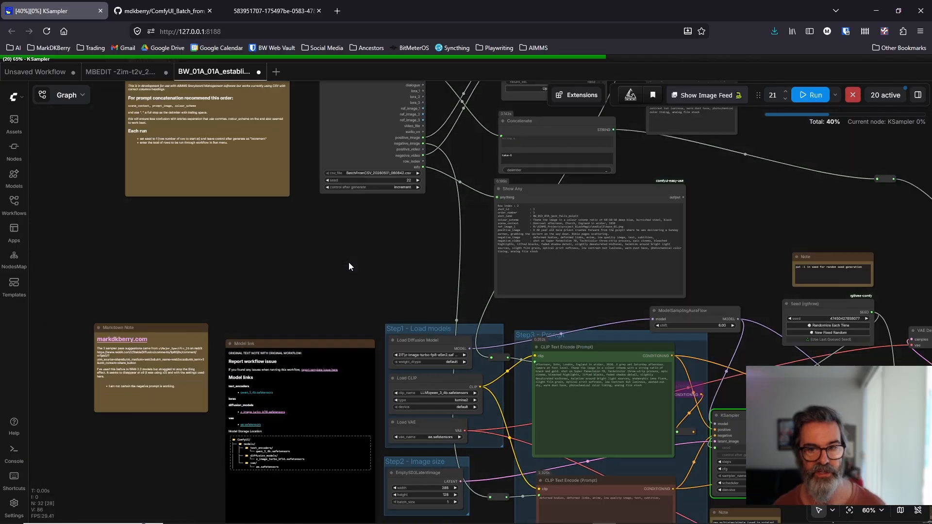
{"action": "scroll", "coordinate": [346, 257], "scroll_direction": "up", "scroll_amount": 3}
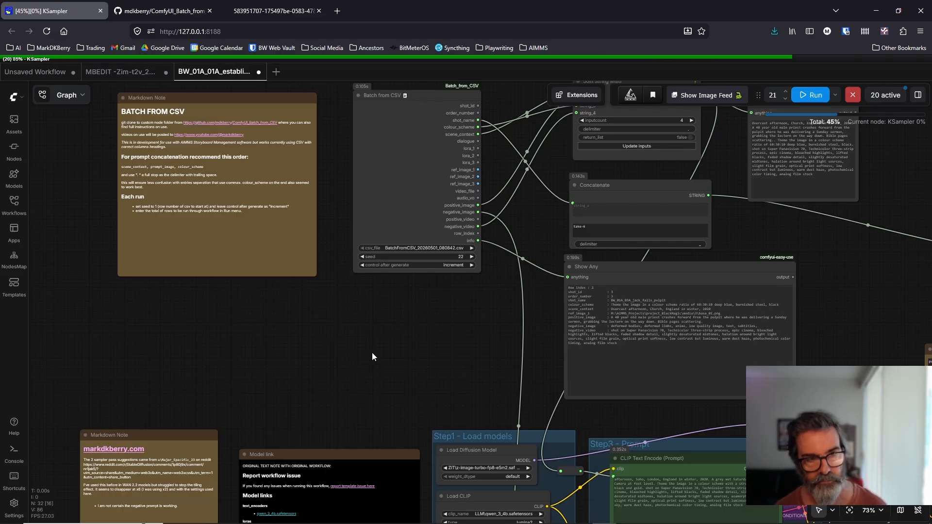
{"action": "left_click_drag", "start_coordinate": [372, 352], "coordinate": [270, 366]}
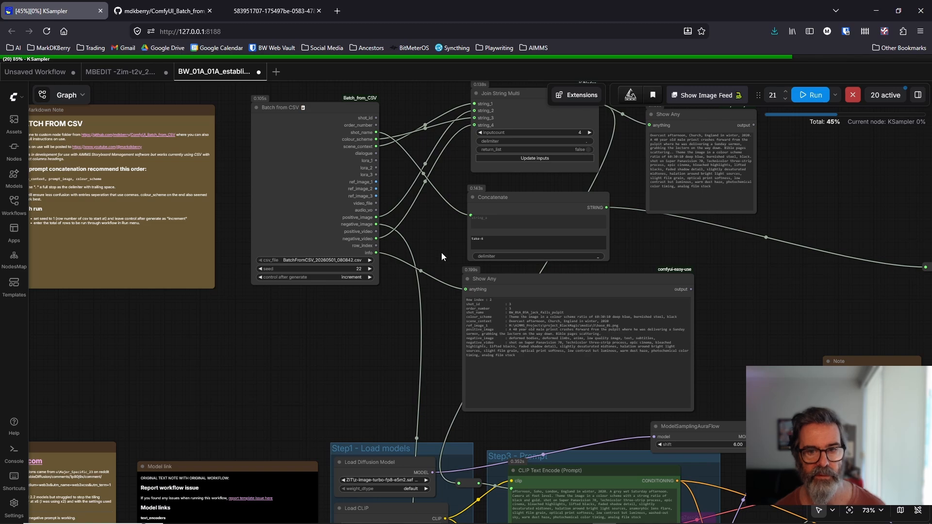
{"action": "left_click_drag", "start_coordinate": [441, 252], "coordinate": [366, 281]}
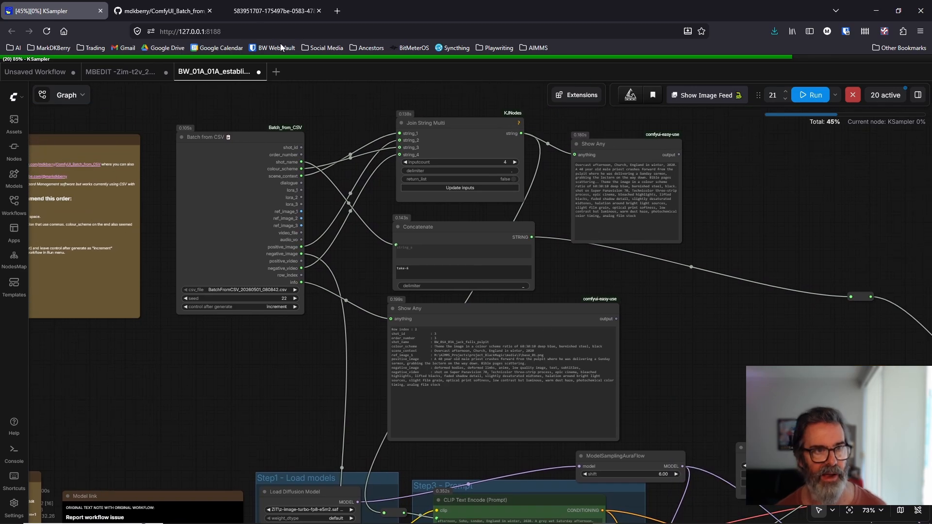
{"action": "mouse_move", "coordinate": [260, 13]}
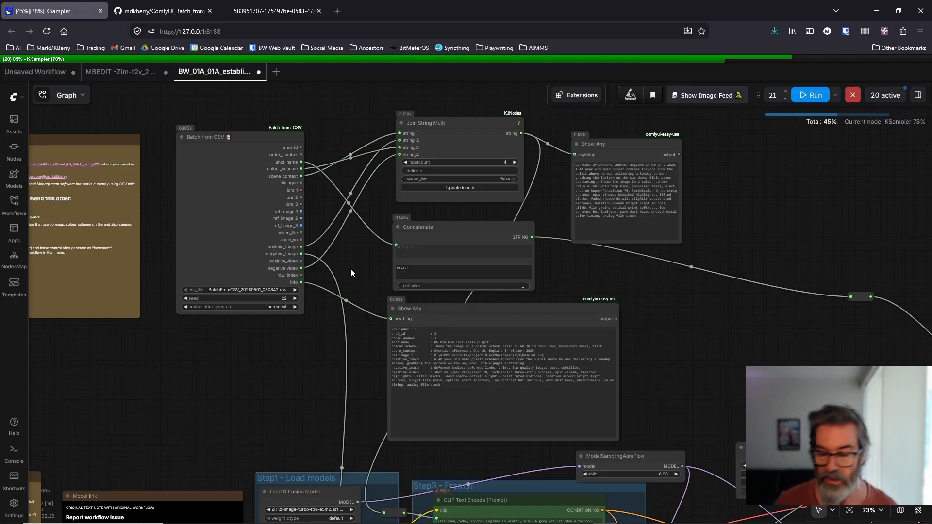
Step: Follow the workflow through the prompt and sampler nodes to the Save Image preview of the pulpit shot
{"action": "scroll", "coordinate": [291, 369], "scroll_direction": "down", "scroll_amount": 2}
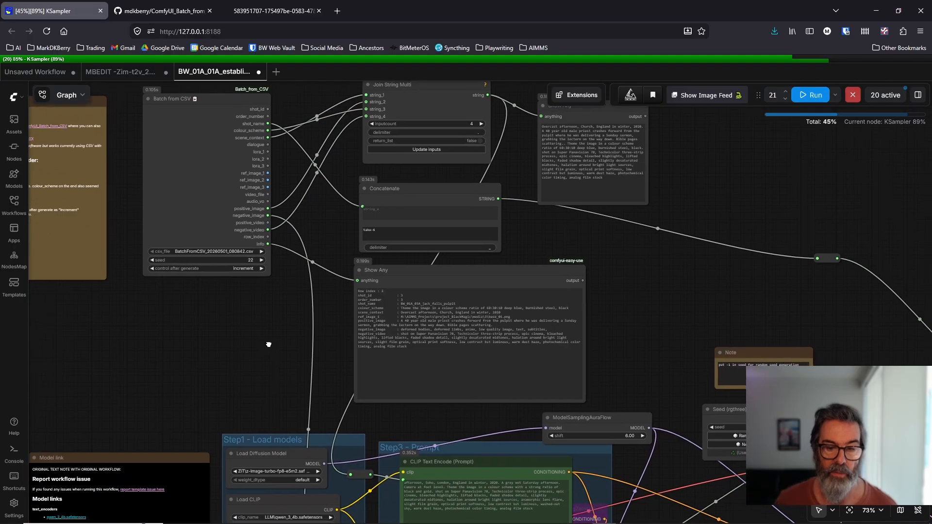
{"action": "left_click_drag", "start_coordinate": [611, 316], "coordinate": [458, 233]}
{"action": "left_click_drag", "start_coordinate": [588, 271], "coordinate": [486, 209]}
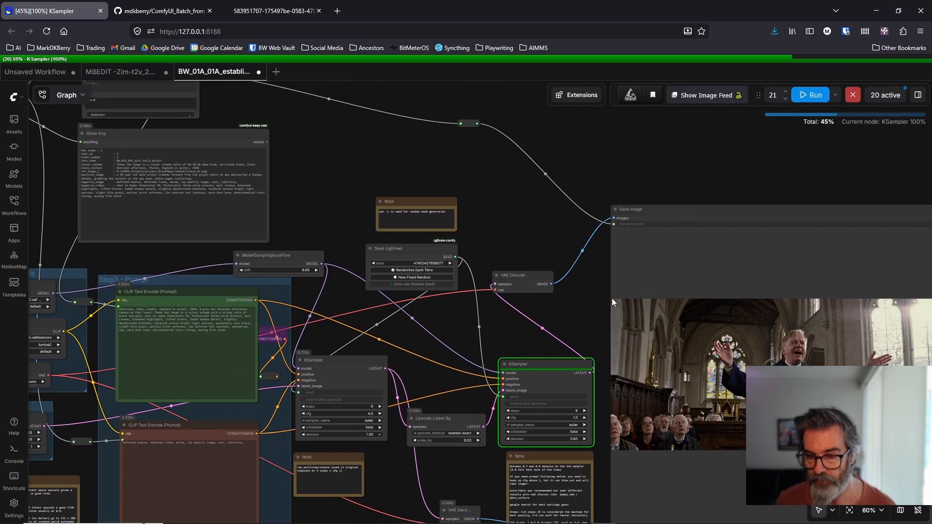
{"action": "left_click_drag", "start_coordinate": [591, 325], "coordinate": [539, 302]}
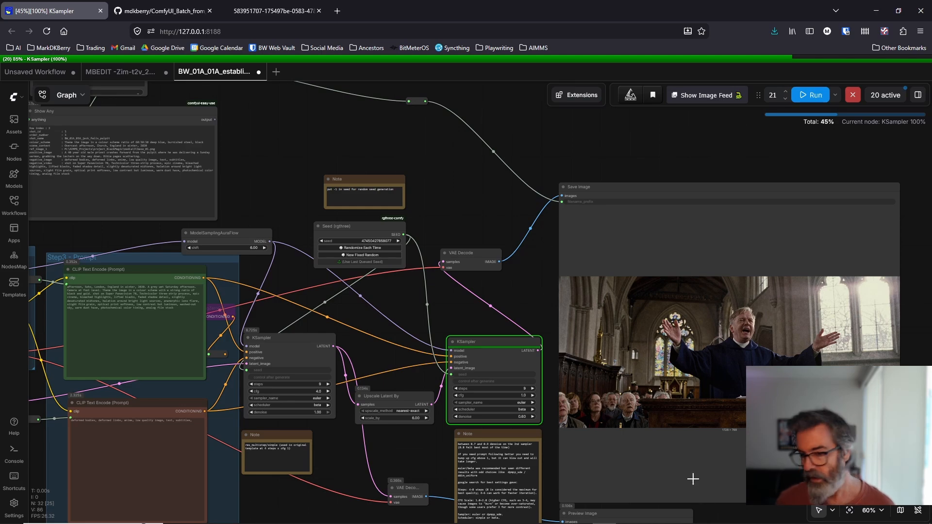